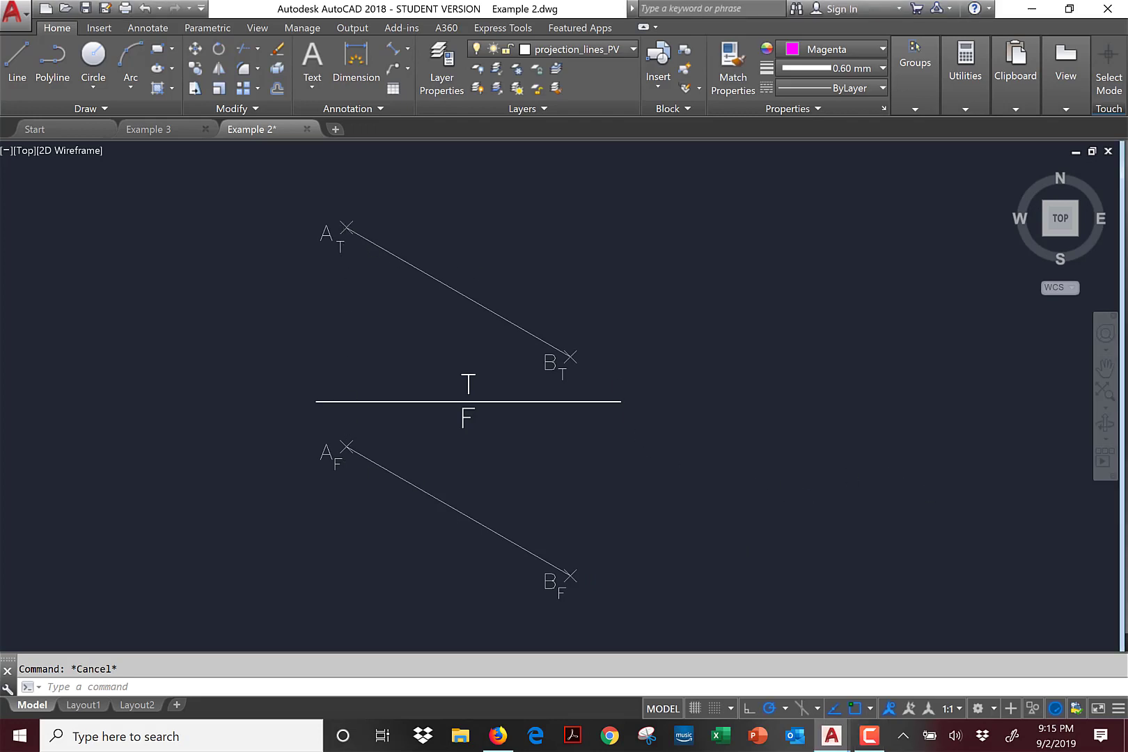
# Delete the two vertical cyan projection lines joining the top and front views of points A and B in the next figure.
pyautogui.scroll(2, 597, 406)
pyautogui.scroll(-2, 861, 461)
pyautogui.moveTo(874, 473)
pyautogui.mouseDown()
pyautogui.moveTo(659, 457)
pyautogui.moveTo(818, 471)
pyautogui.mouseUp()
pyautogui.moveTo(884, 470); pyautogui.dragTo(245, 428, button='middle')
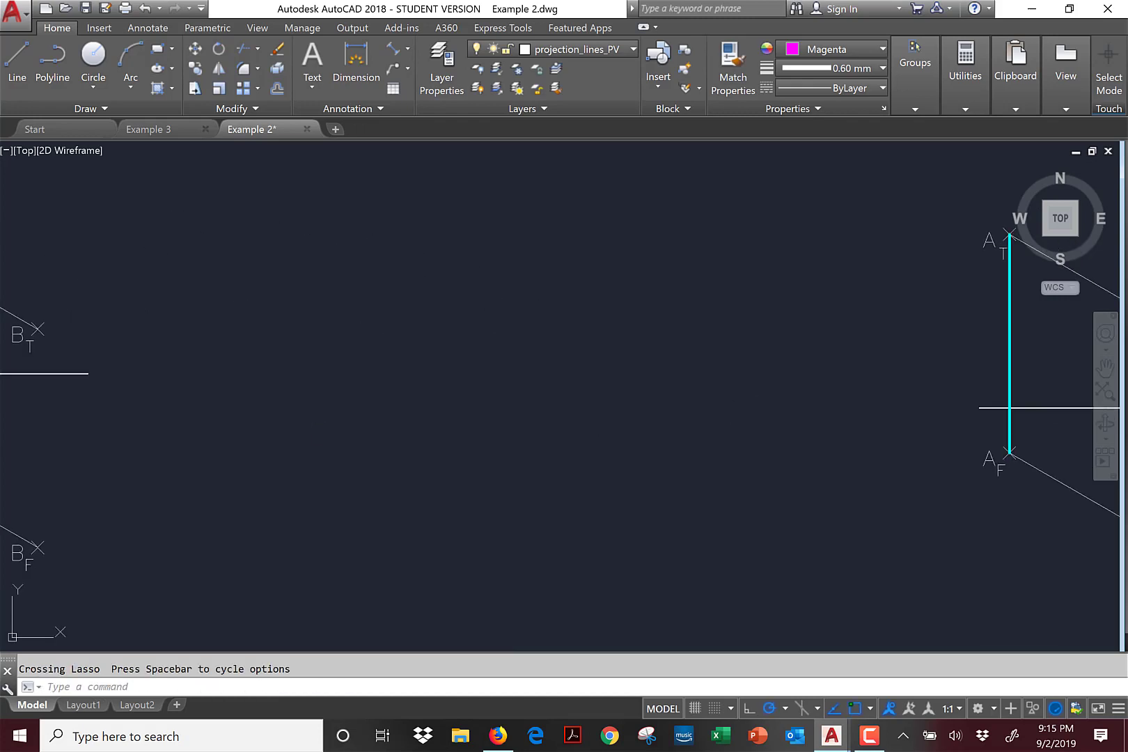
pyautogui.moveTo(695, 491); pyautogui.dragTo(661, 490, button='middle')
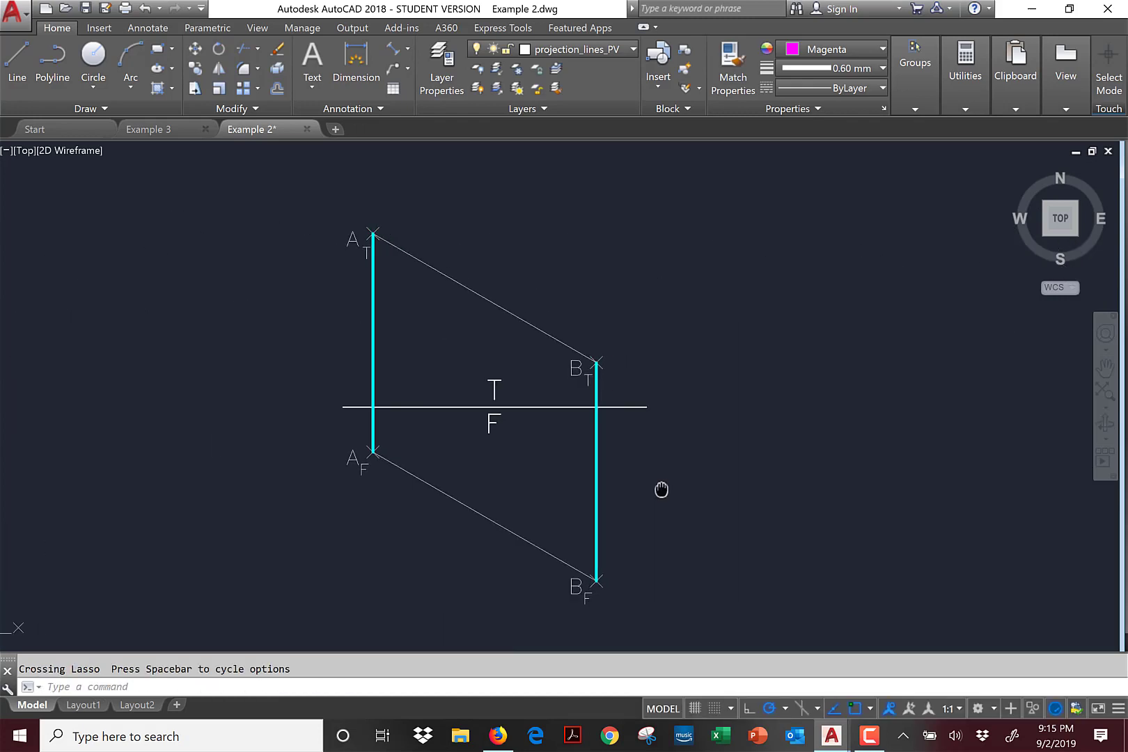
pyautogui.click(599, 482)
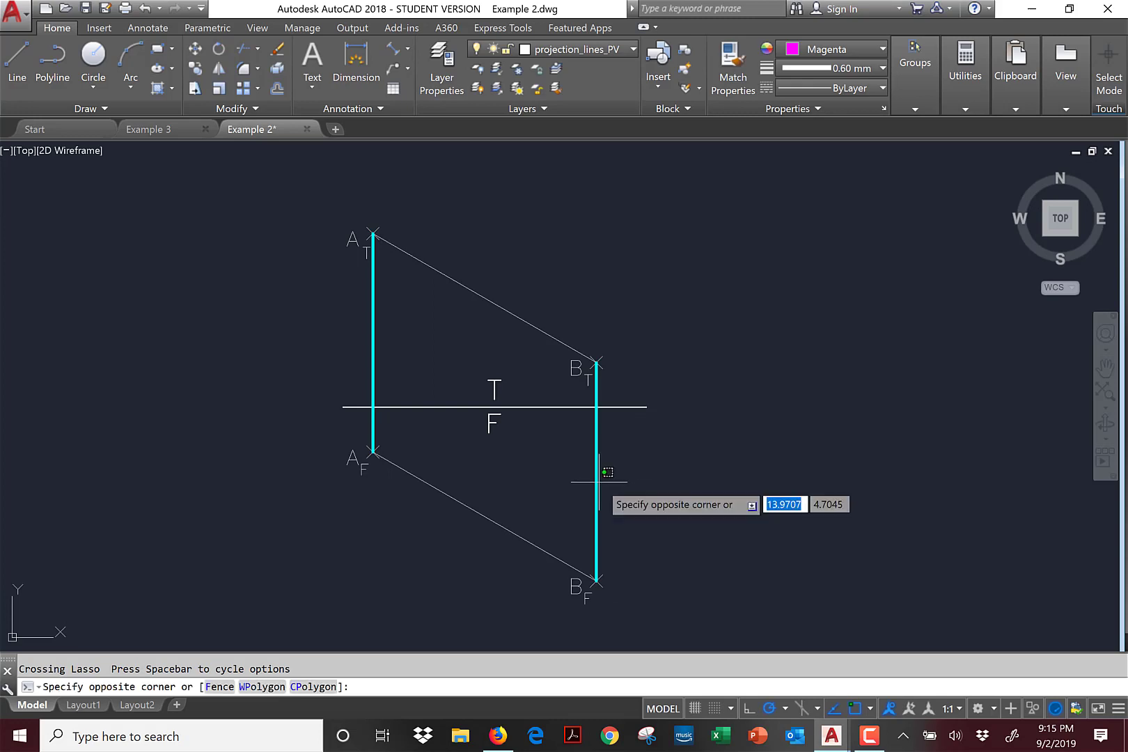
pyautogui.moveTo(599, 481); pyautogui.dragTo(584, 471)
pyautogui.press('Delete')
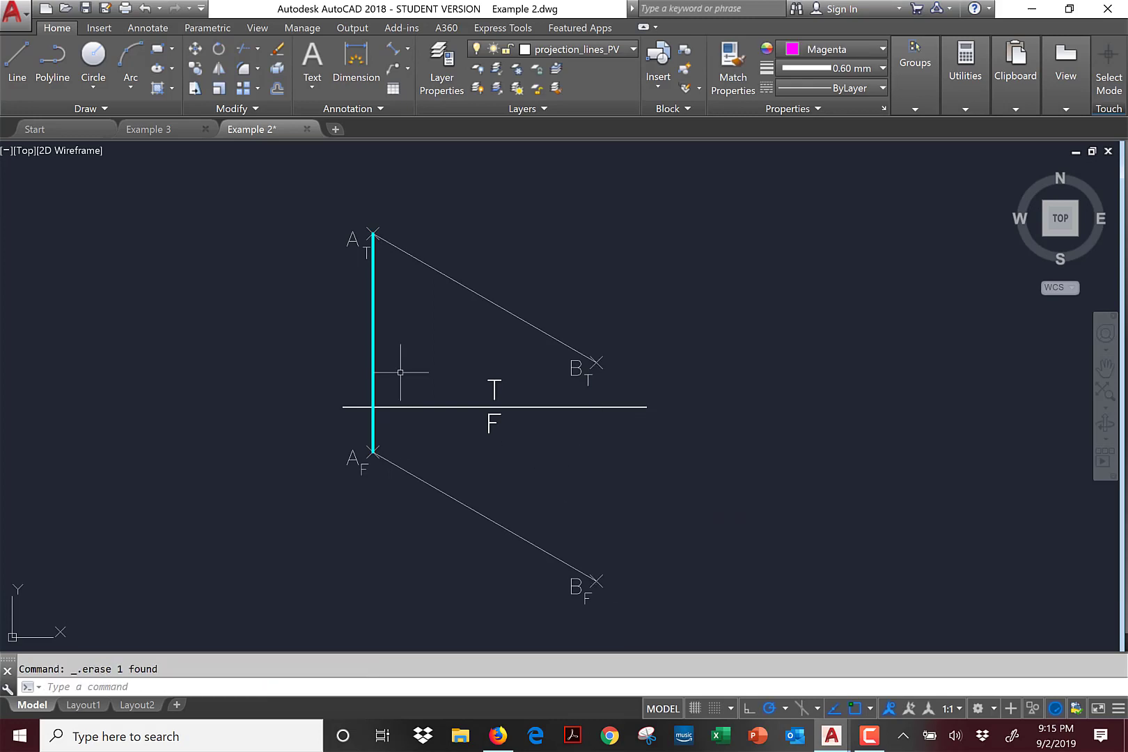
pyautogui.click(378, 324)
pyautogui.click(357, 326)
pyautogui.press('Delete')
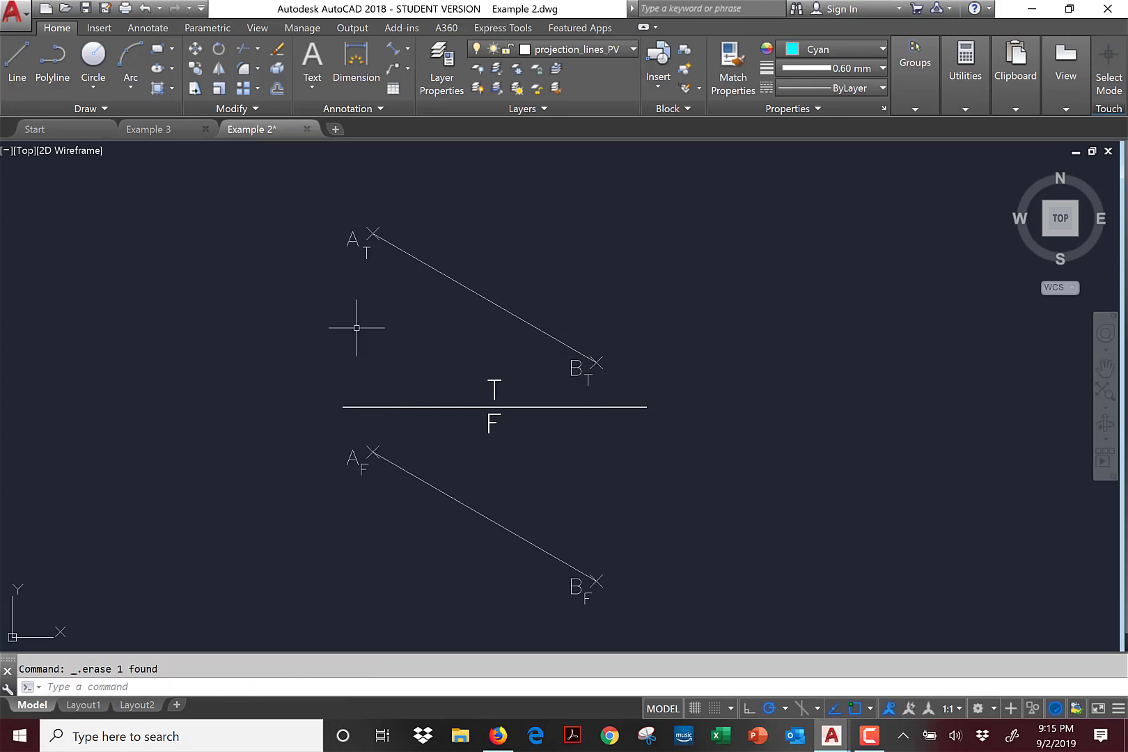
# Draw a magenta projection line from point B in the top view to point B in the front view.
pyautogui.write('l')
pyautogui.press('Return')
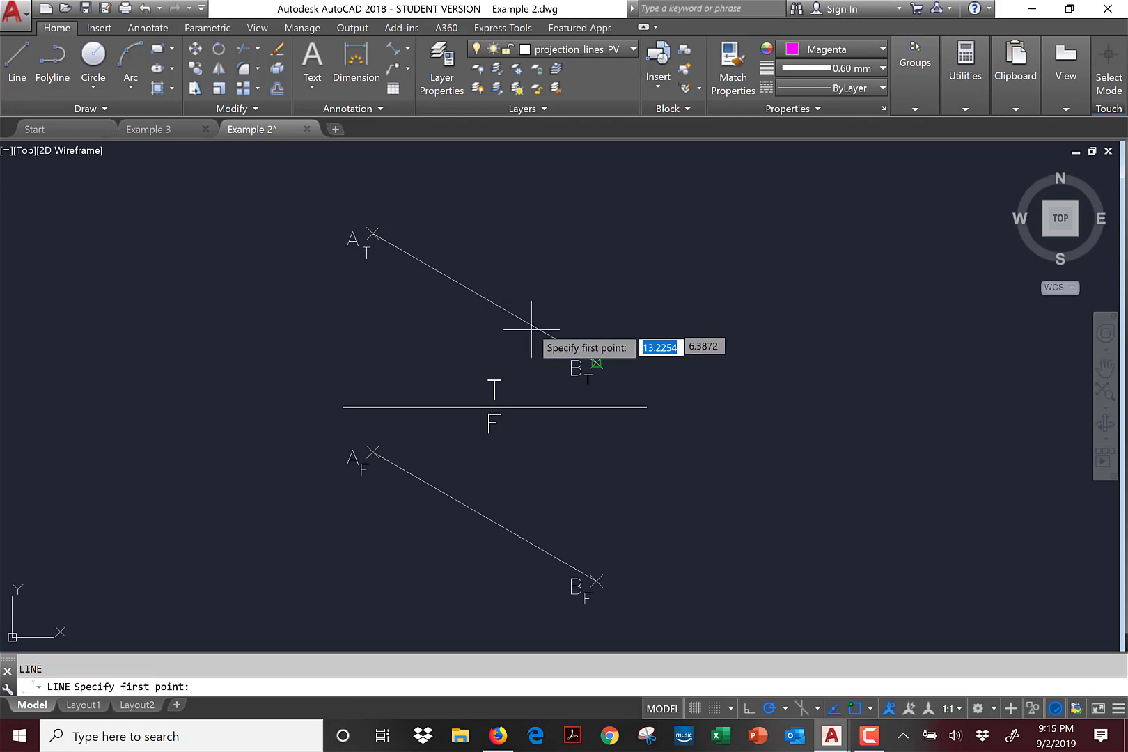
pyautogui.click(596, 361)
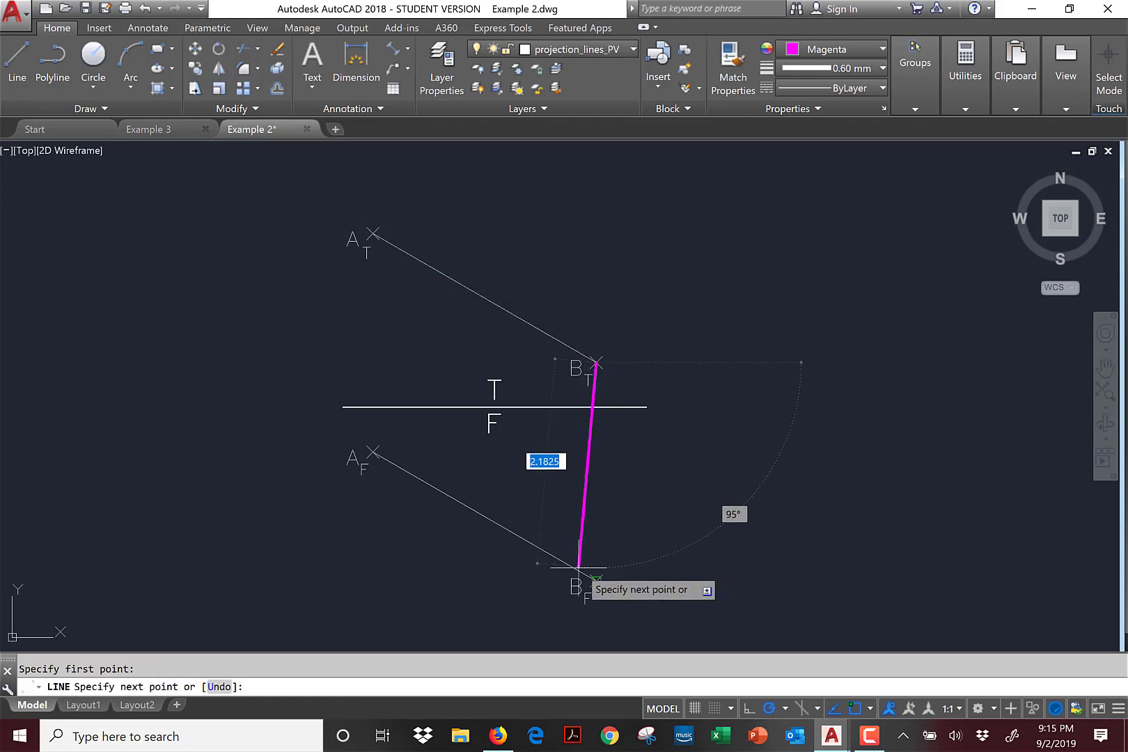
pyautogui.click(597, 578)
pyautogui.press('Return')
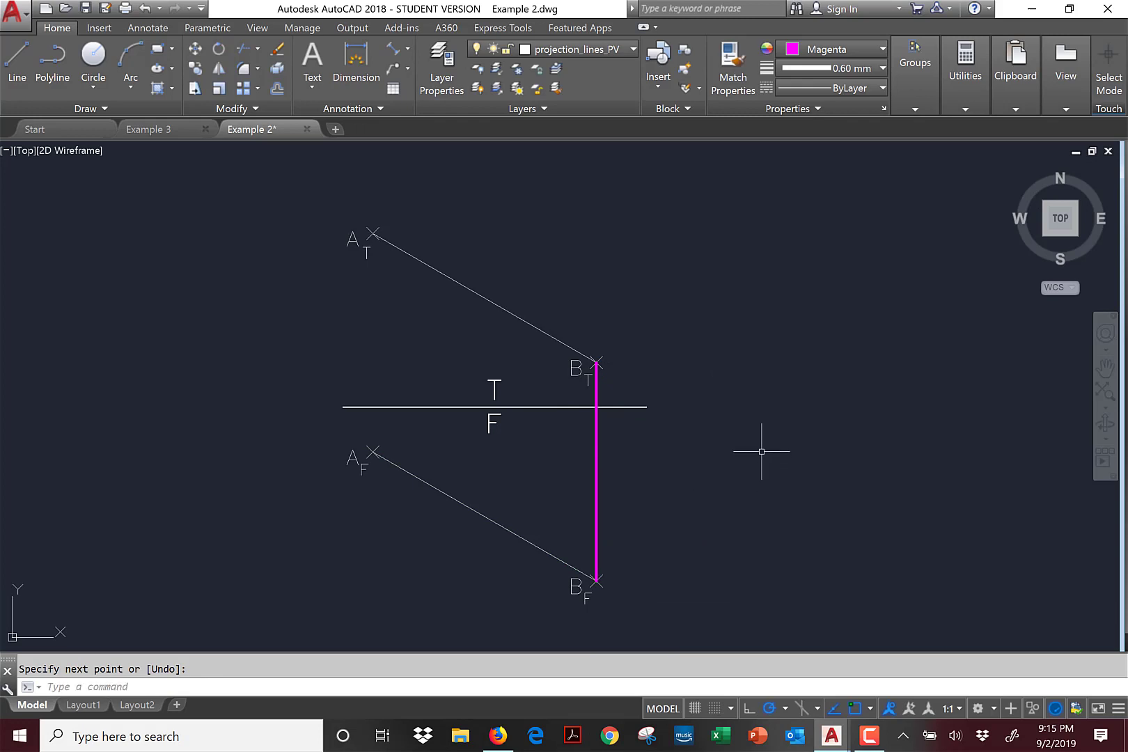
# Review the object snap modes in the drafting settings, checking the Endpoint snap.
pyautogui.write('OS')
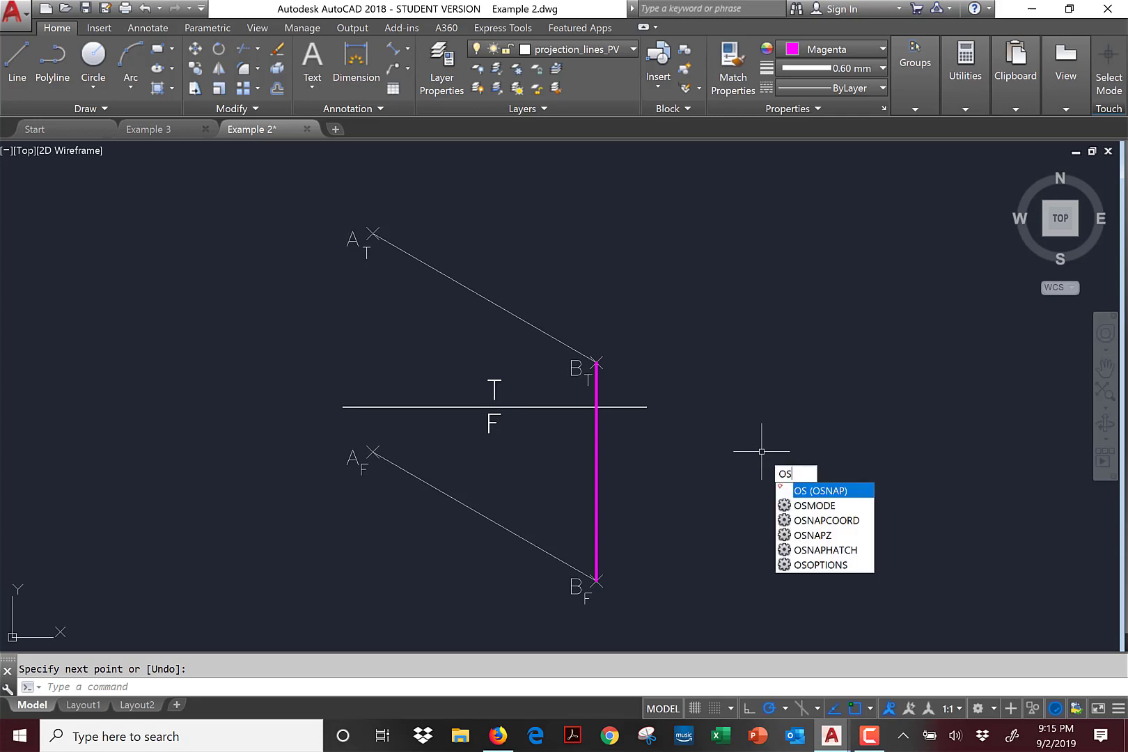
pyautogui.press('Return')
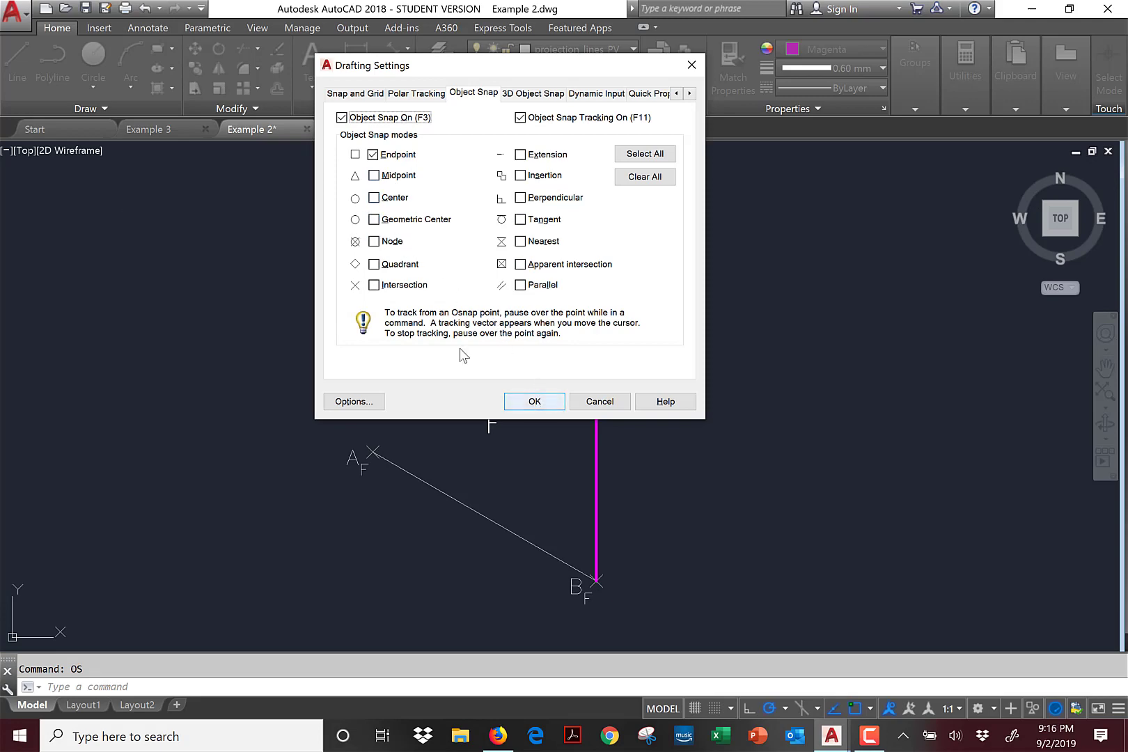
pyautogui.click(533, 401)
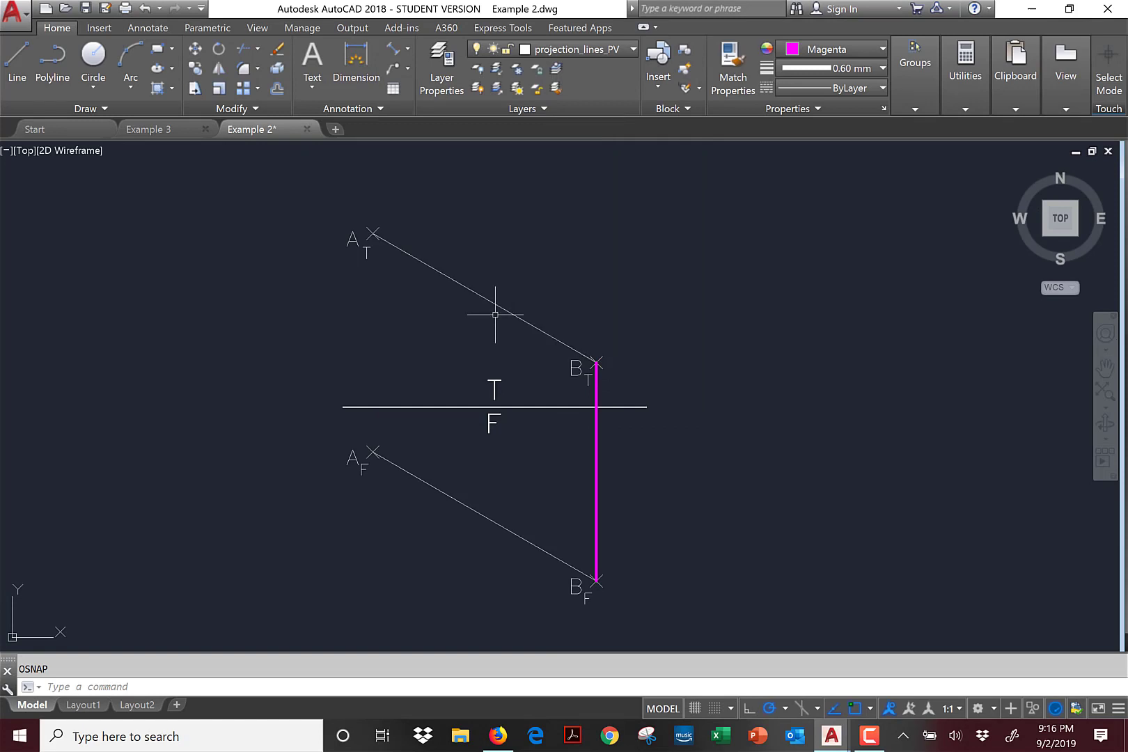
# Draw a magenta projection line from point A in the top view to point A in the front view.
pyautogui.write('l')
pyautogui.press('Return')
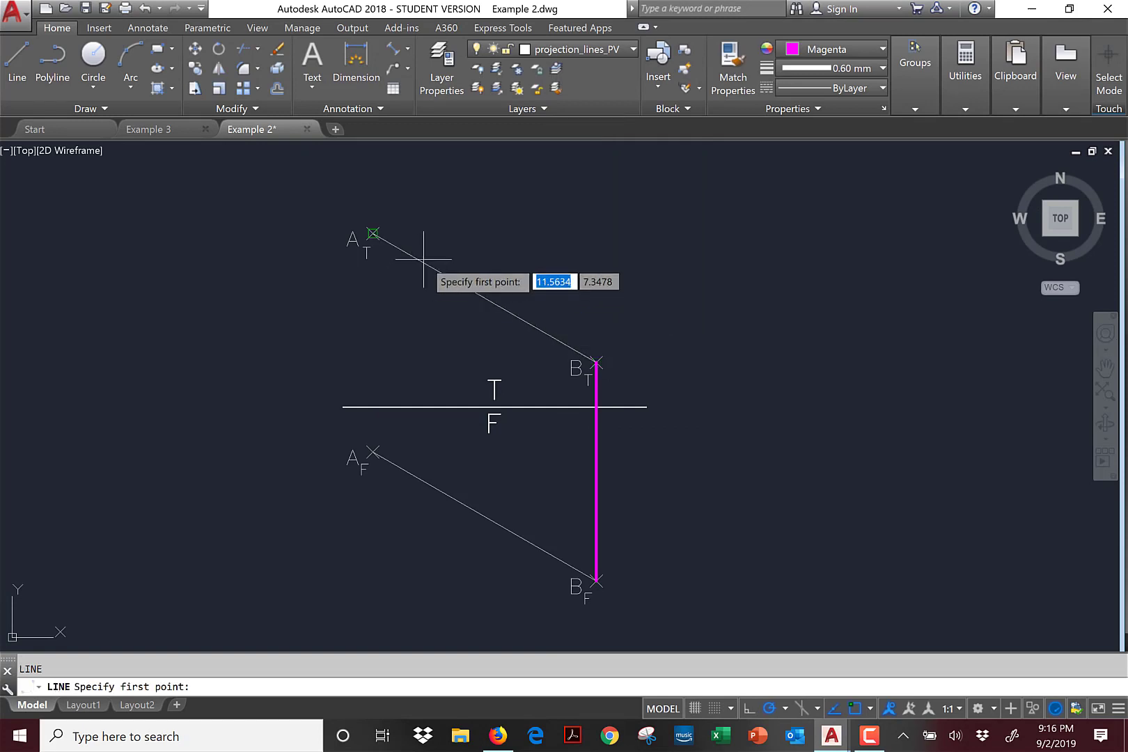
pyautogui.click(373, 233)
pyautogui.click(373, 451)
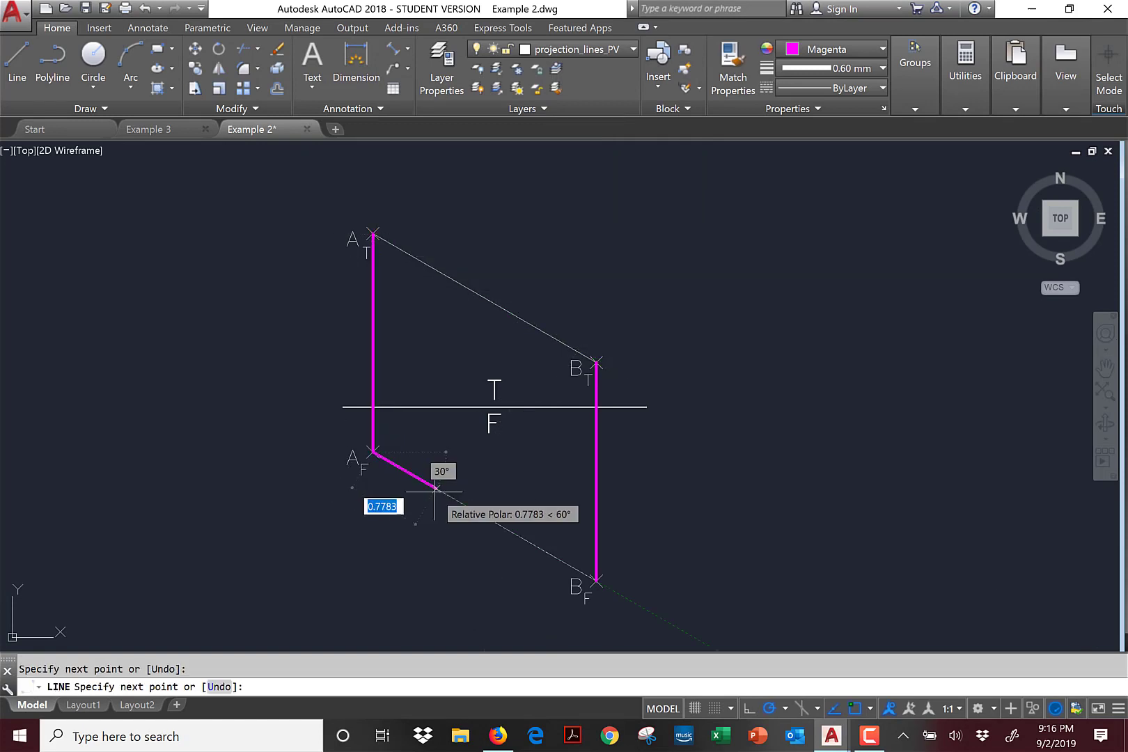
pyautogui.press('Return')
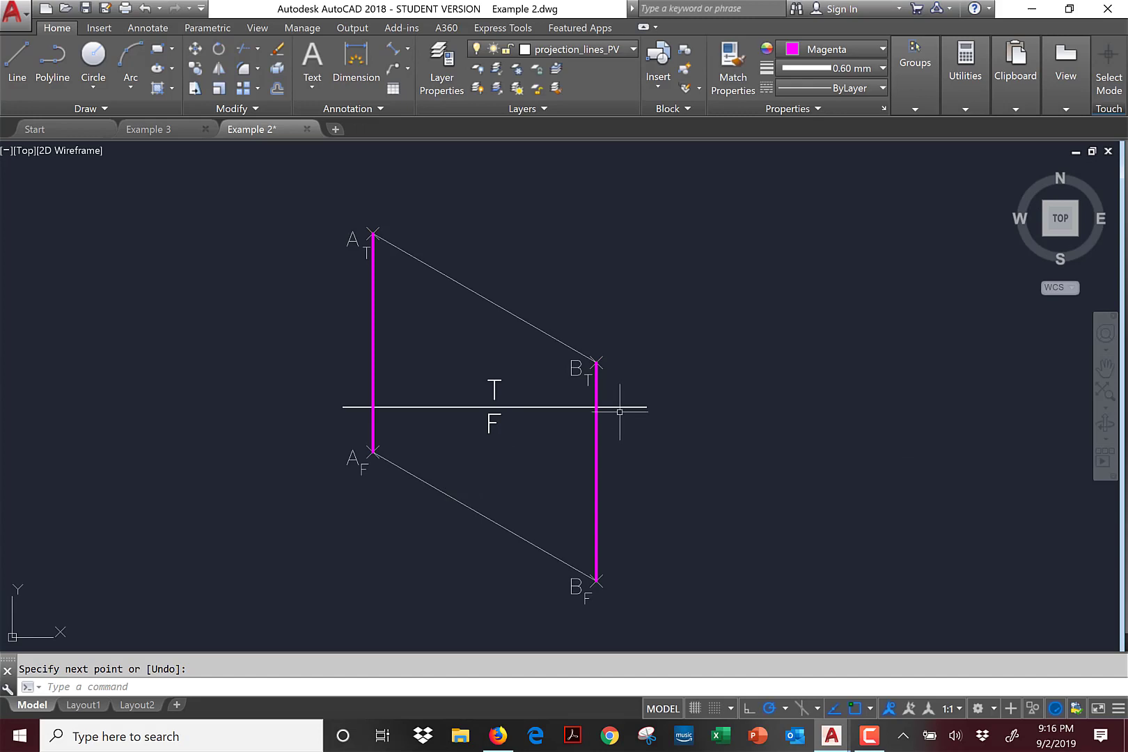
# Delete the thick cyan line below the front view of line AB in the next figure.
pyautogui.moveTo(881, 470)
pyautogui.mouseDown(button='middle')
pyautogui.moveTo(884, 498)
pyautogui.moveTo(589, 455)
pyautogui.moveTo(101, 444)
pyautogui.mouseUp(button='middle')
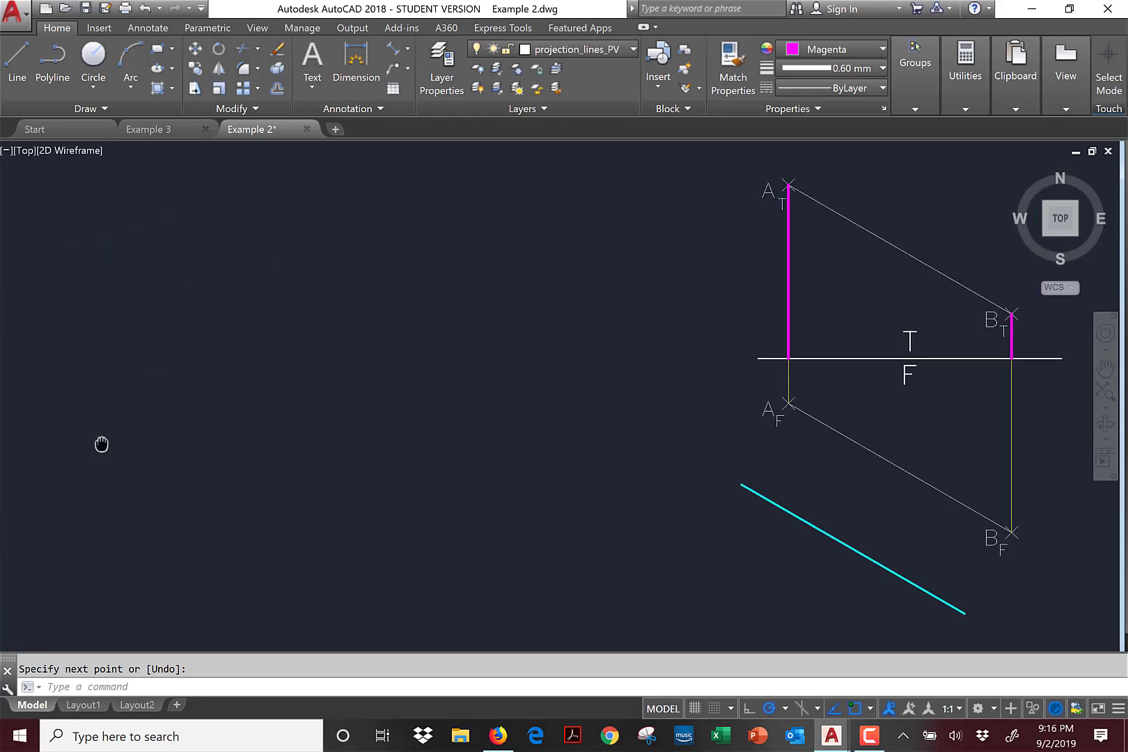
pyautogui.moveTo(567, 420); pyautogui.dragTo(216, 421, button='middle')
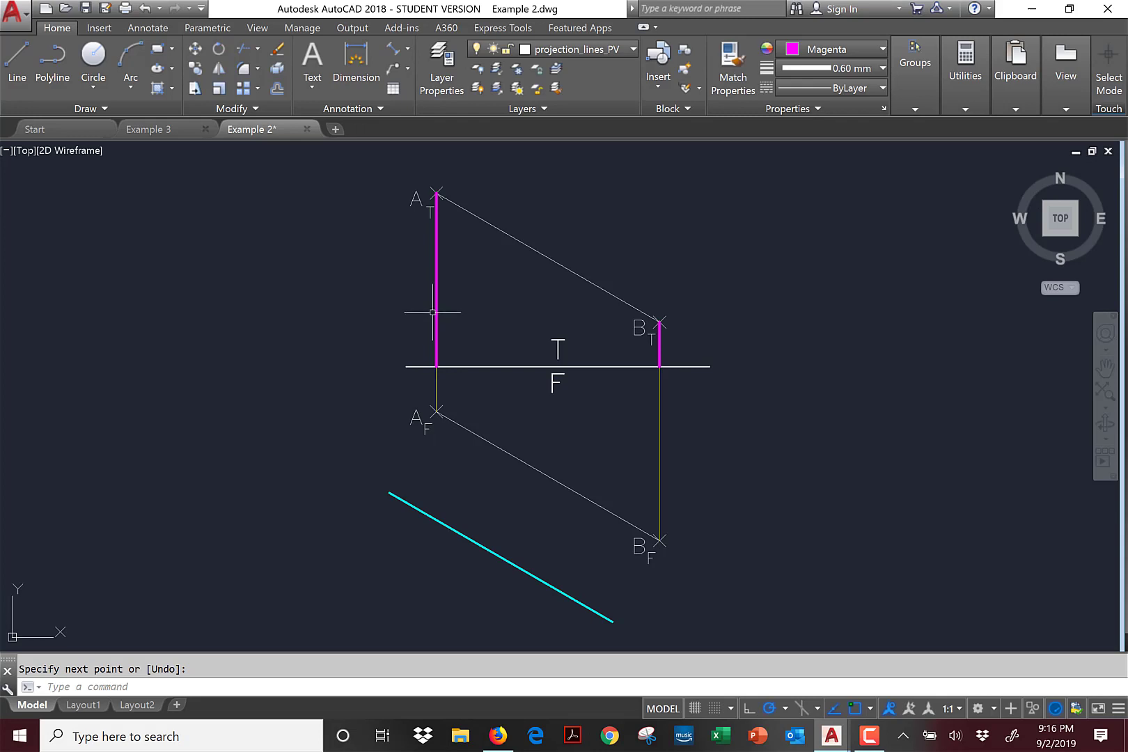
pyautogui.press('Escape')
pyautogui.click(447, 524)
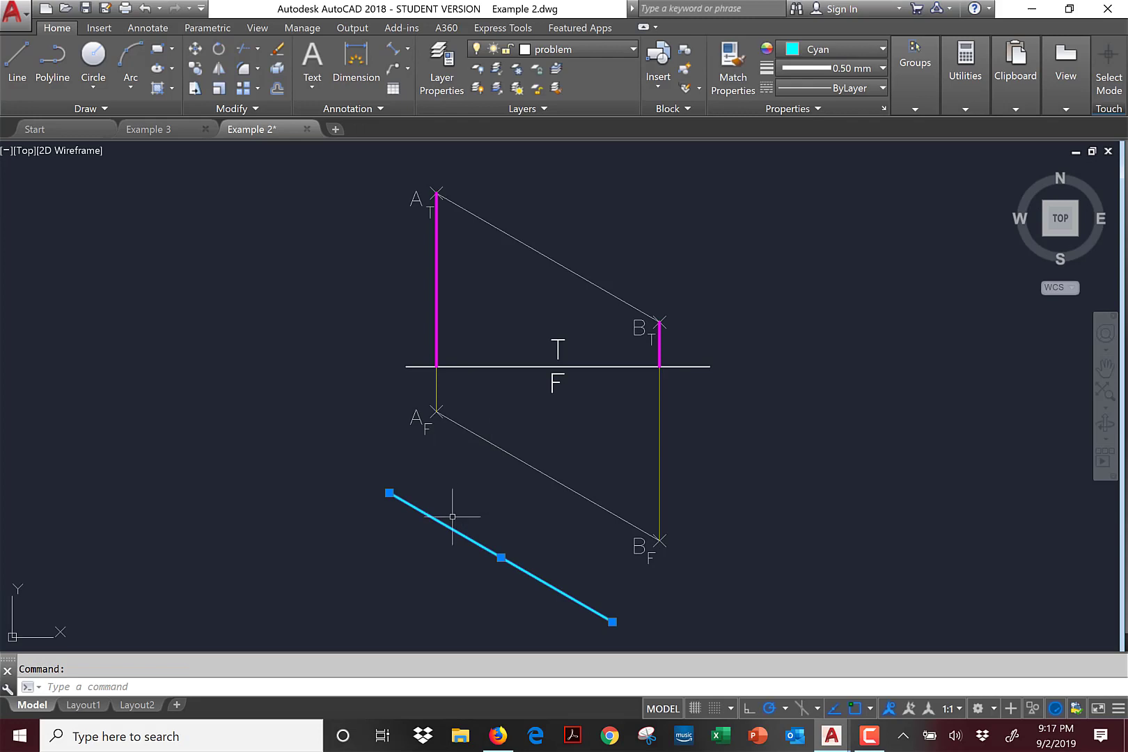
pyautogui.press('Delete')
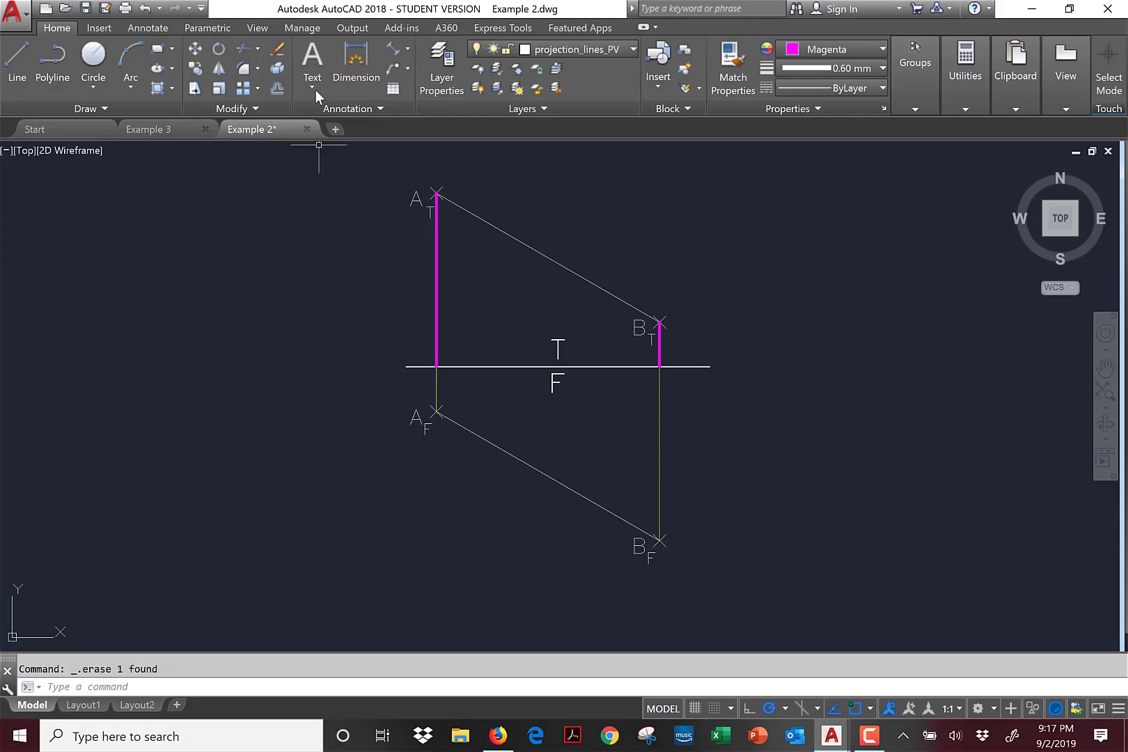
# Offset the front view of line AB by 0.5 to its lower side.
pyautogui.click(278, 89)
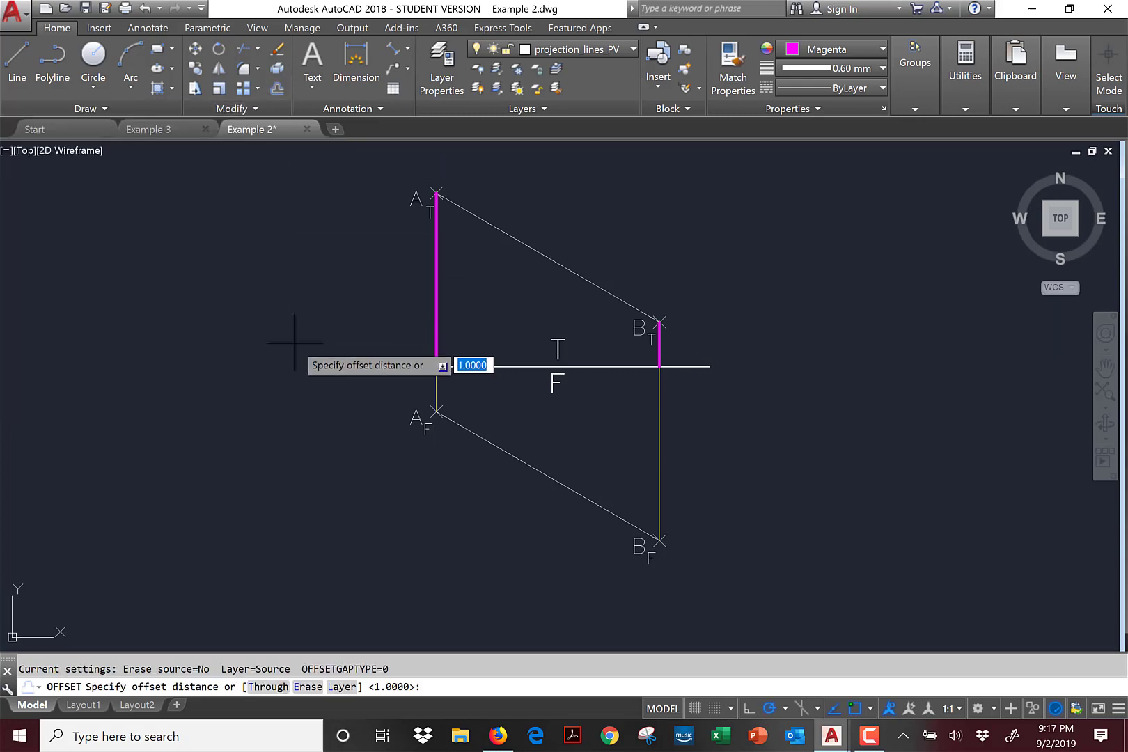
pyautogui.write('.5')
pyautogui.press('Return')
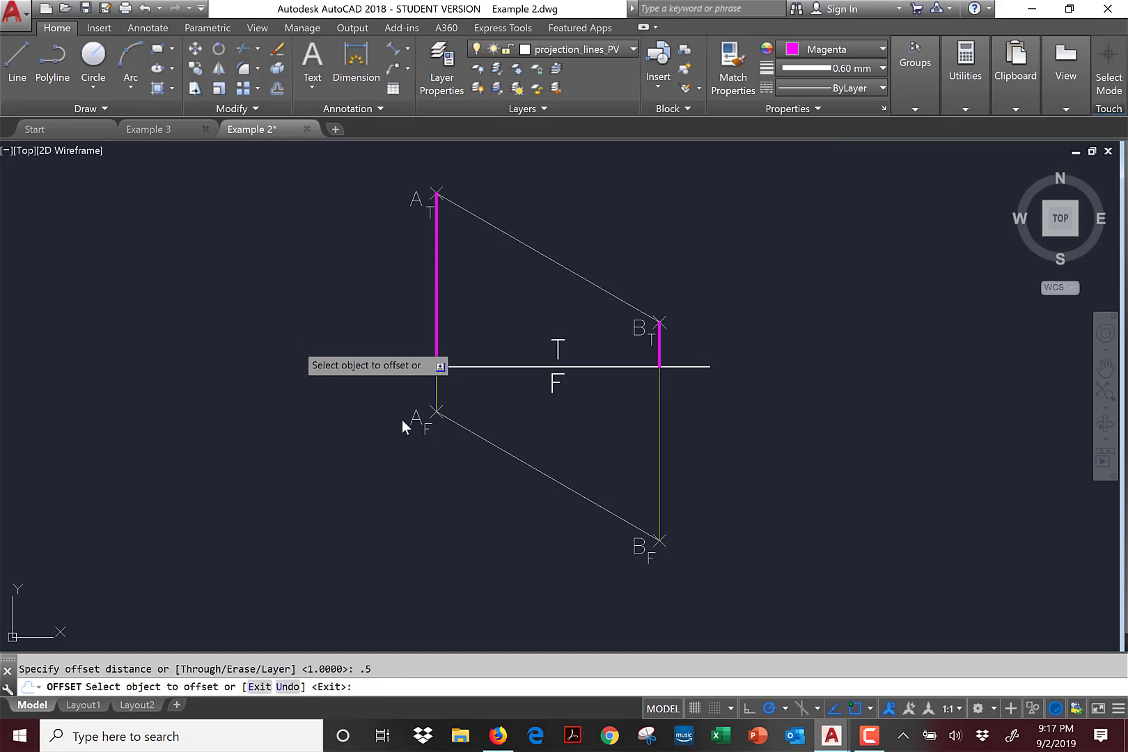
pyautogui.click(516, 456)
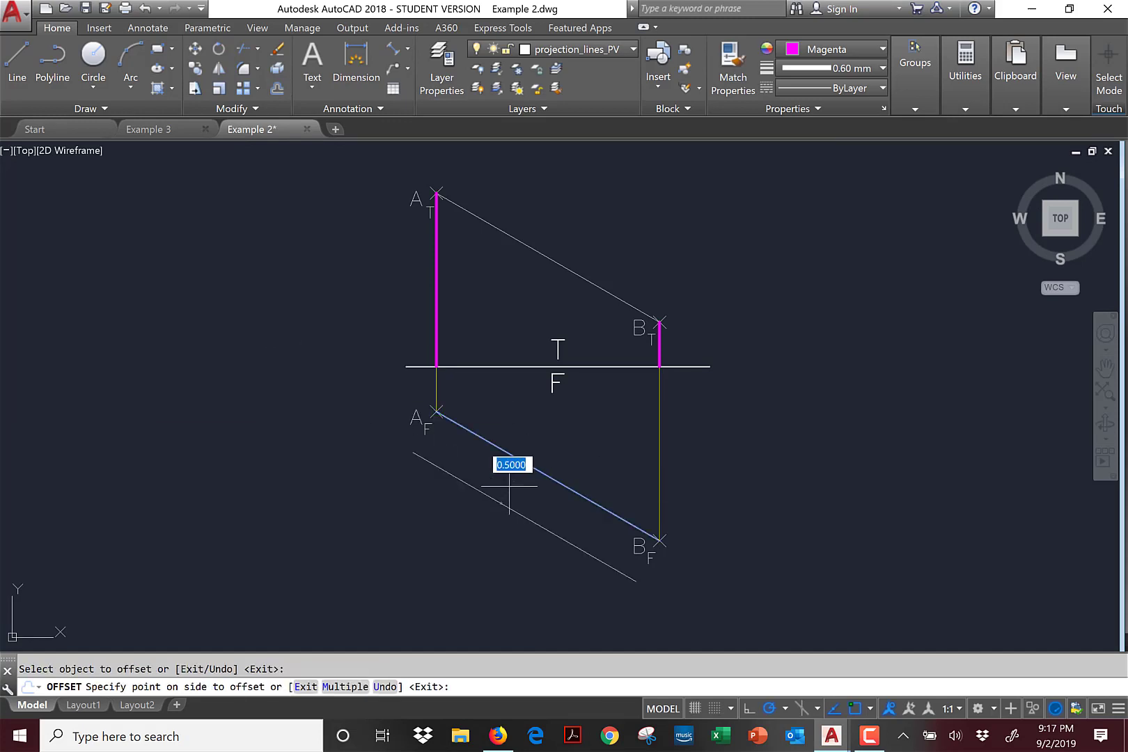
pyautogui.click(507, 489)
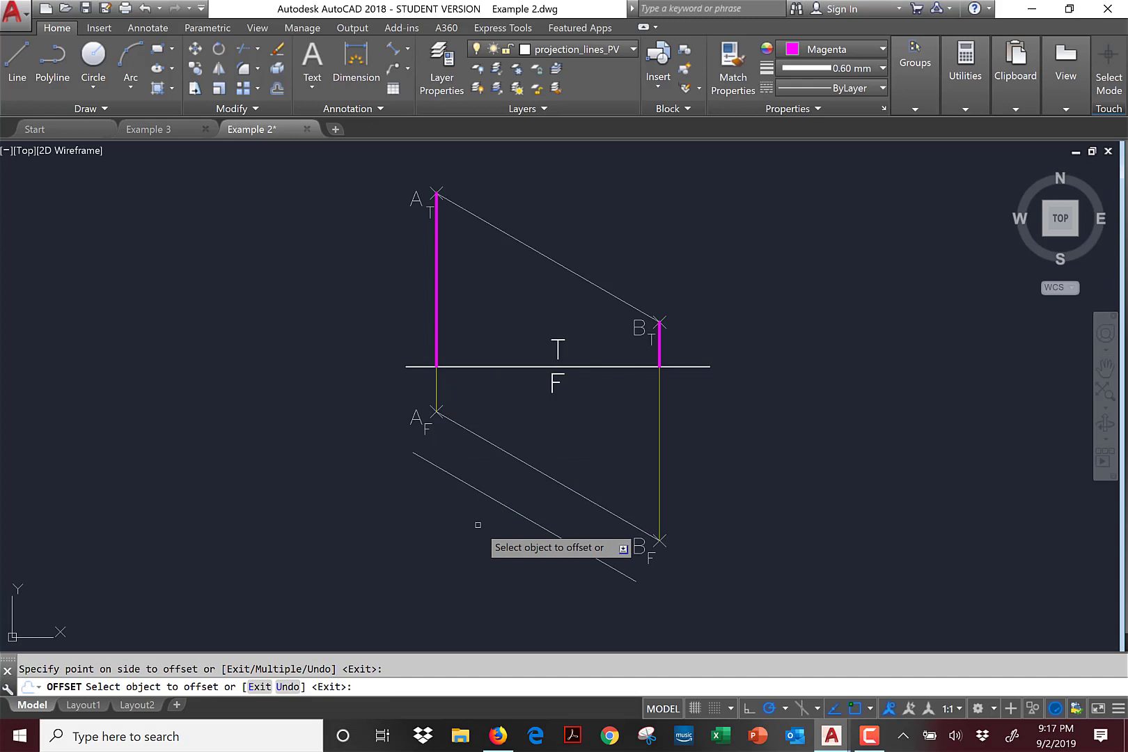
pyautogui.press('Escape')
# Set the offset line's colour to Cyan and its lineweight to 0.60 mm.
pyautogui.click(503, 506)
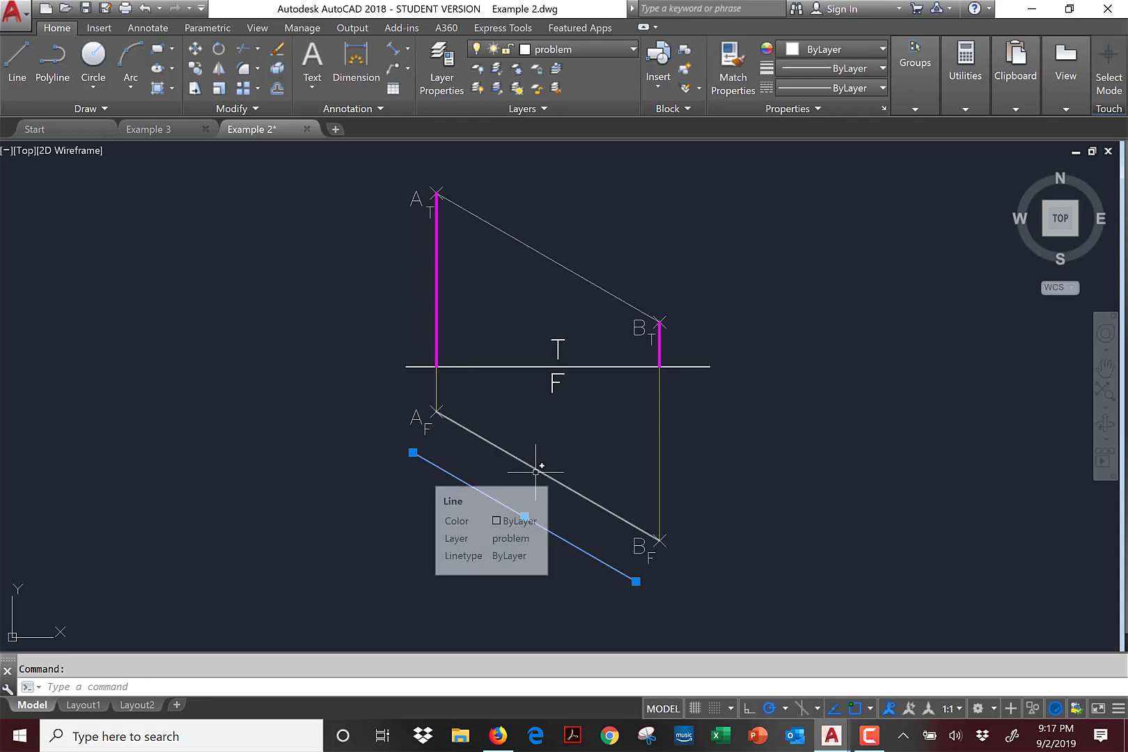
pyautogui.click(808, 50)
pyautogui.click(791, 217)
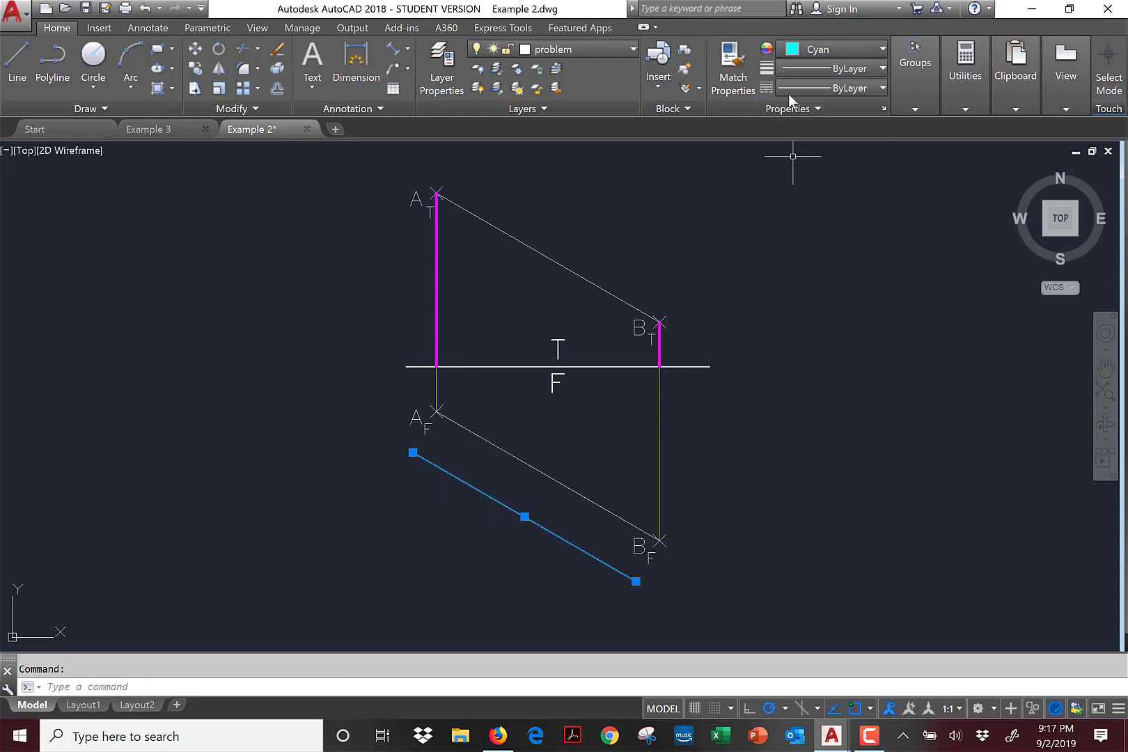
pyautogui.click(805, 70)
pyautogui.scroll(-3, 810, 279)
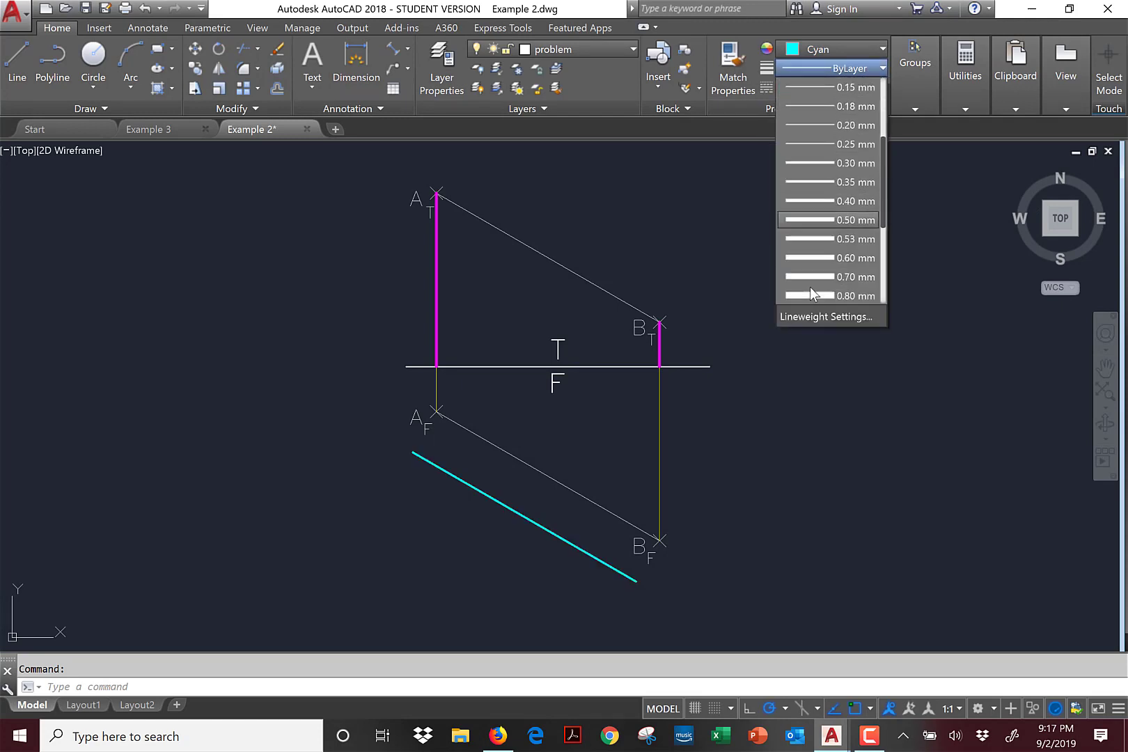
pyautogui.click(809, 257)
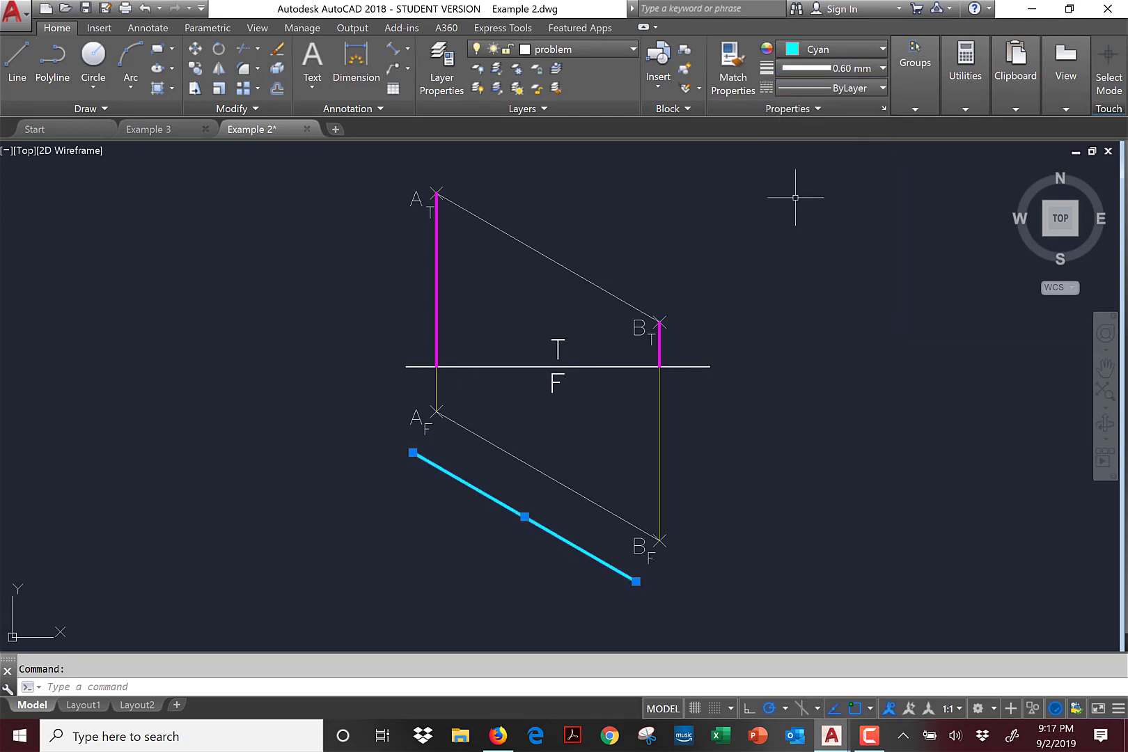
pyautogui.press('Escape')
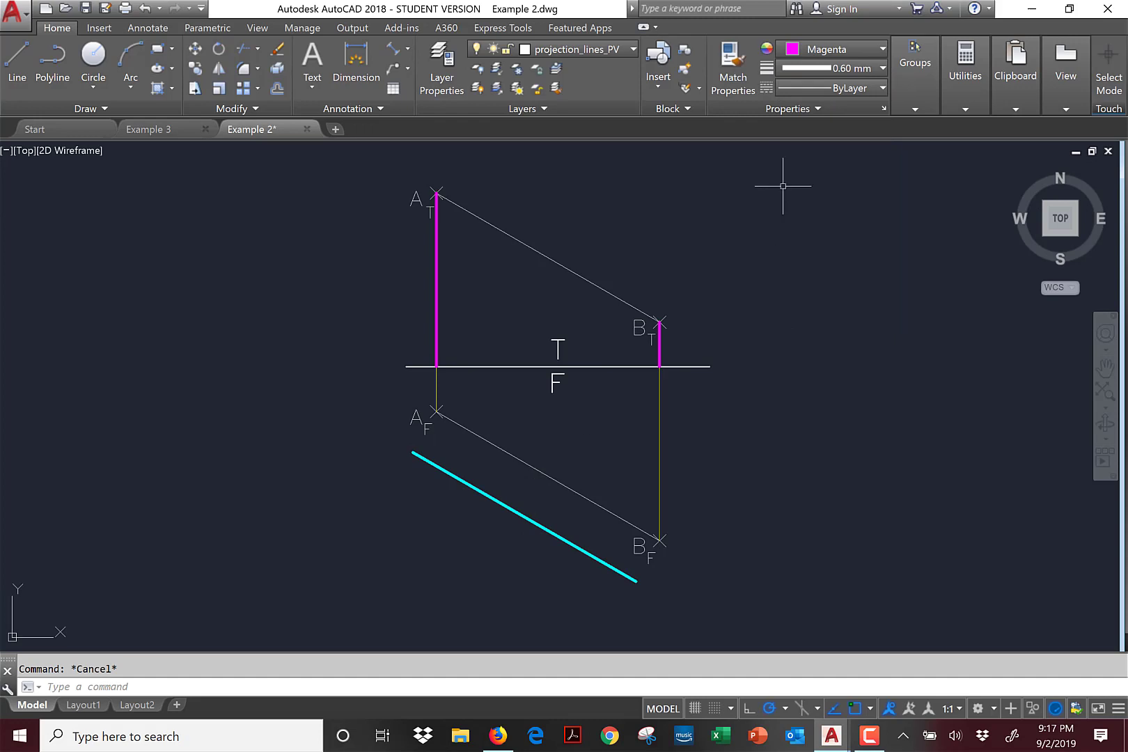
# Review the Display Lineweight option in the lineweight settings.
pyautogui.click(812, 70)
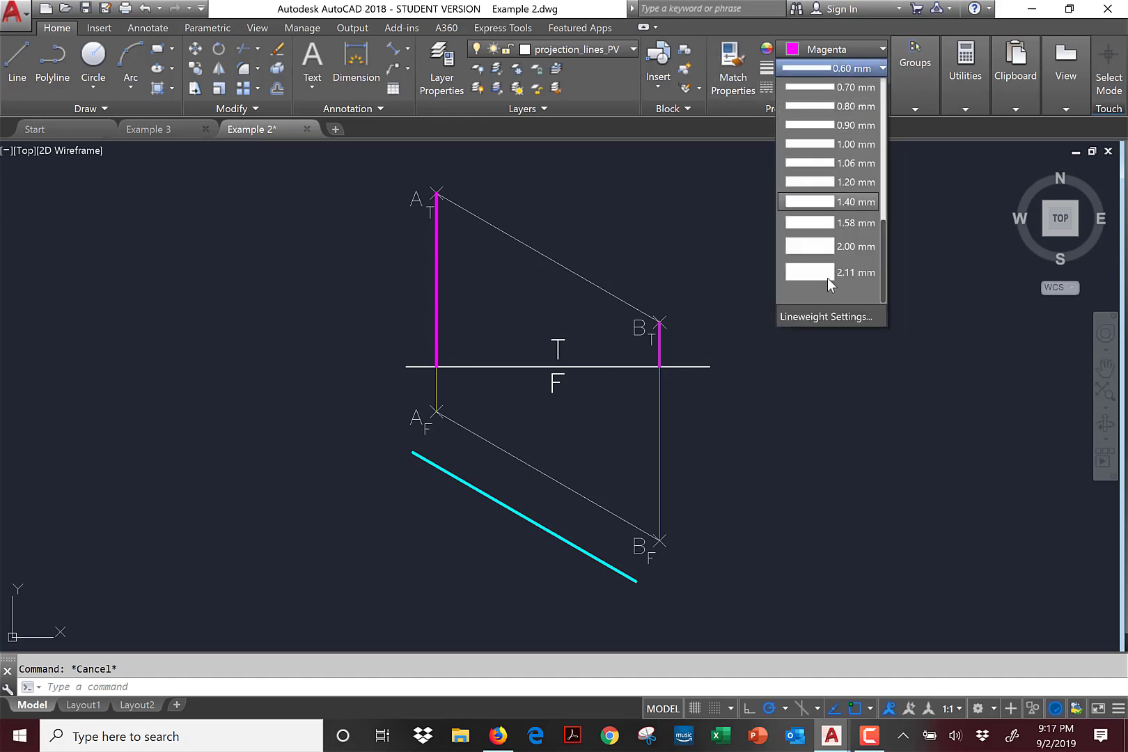
pyautogui.click(826, 317)
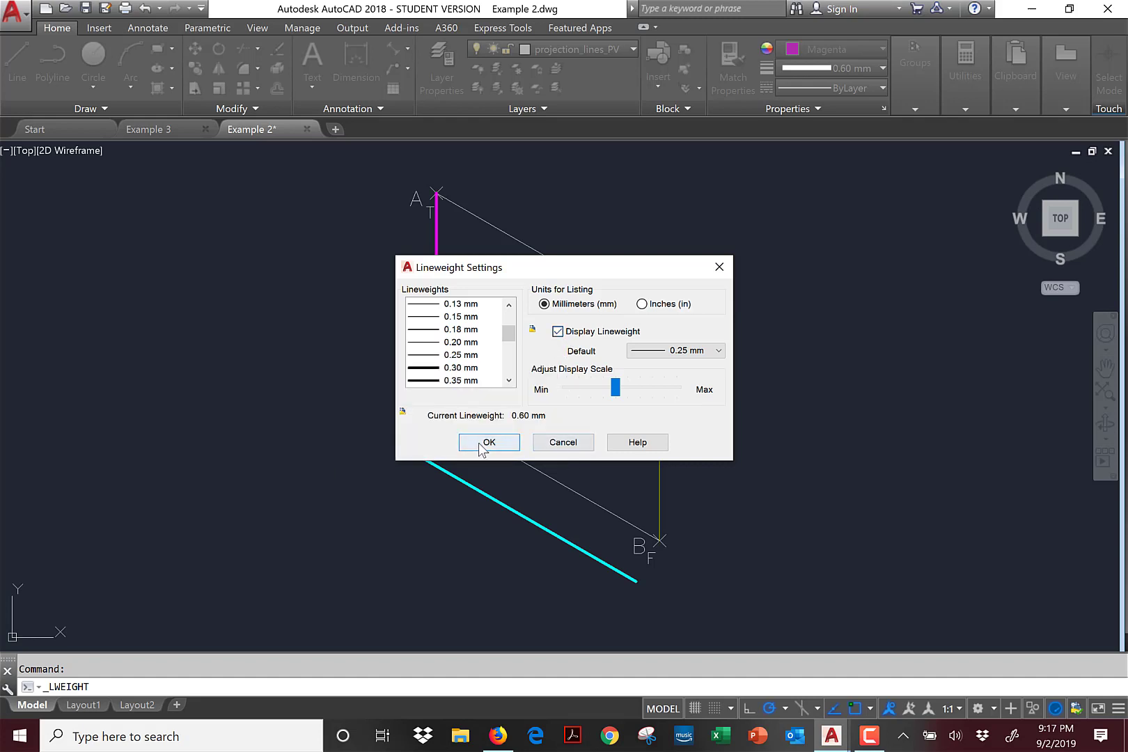
pyautogui.click(493, 446)
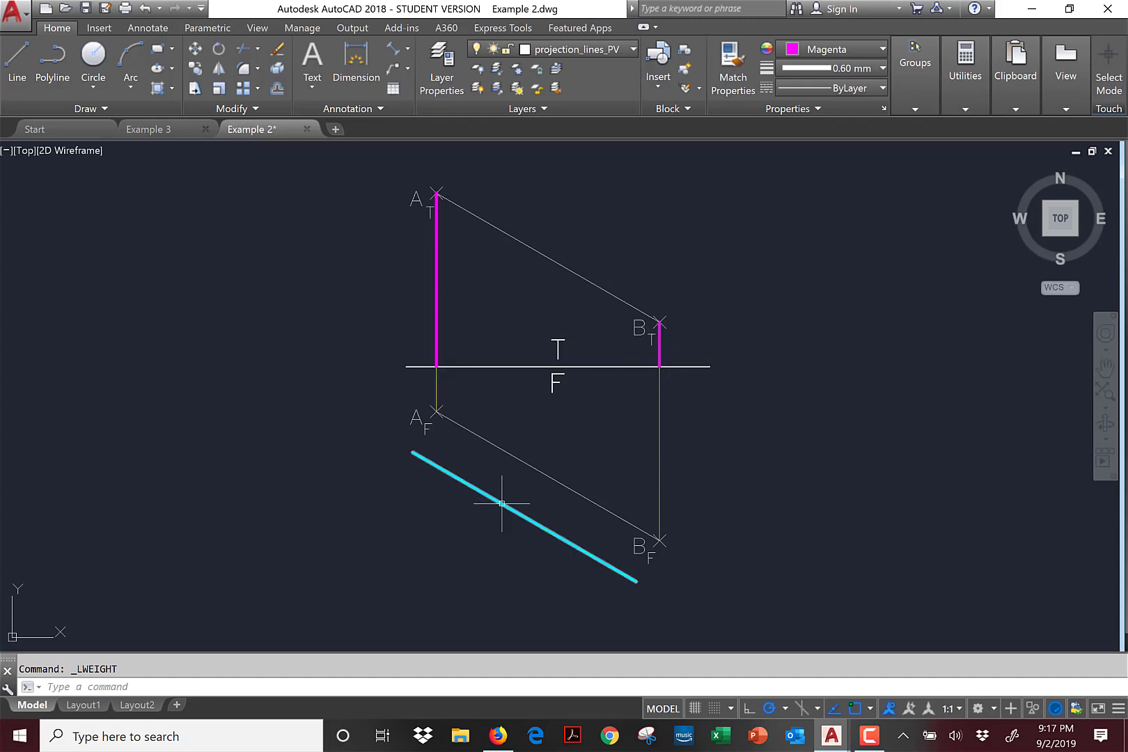
# Move the short magenta line in the next figure by its lower endpoint onto point B in the top view.
pyautogui.moveTo(929, 451); pyautogui.dragTo(536, 335, button='middle')
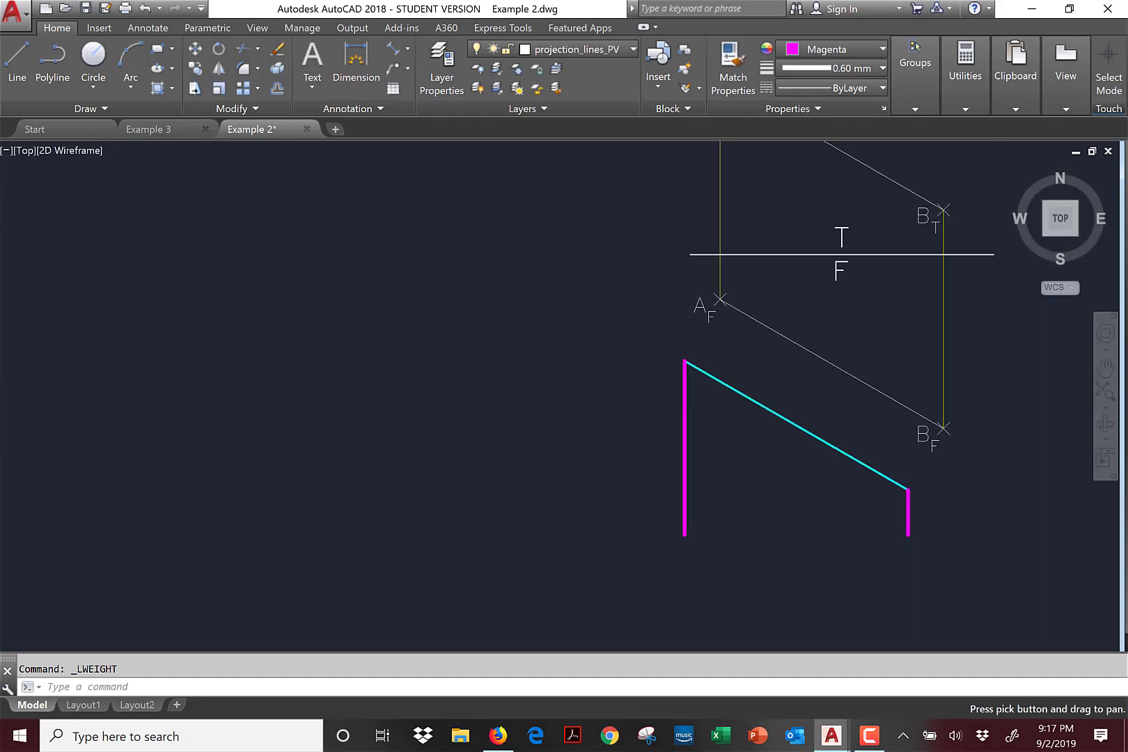
pyautogui.moveTo(760, 378); pyautogui.dragTo(514, 367, button='middle')
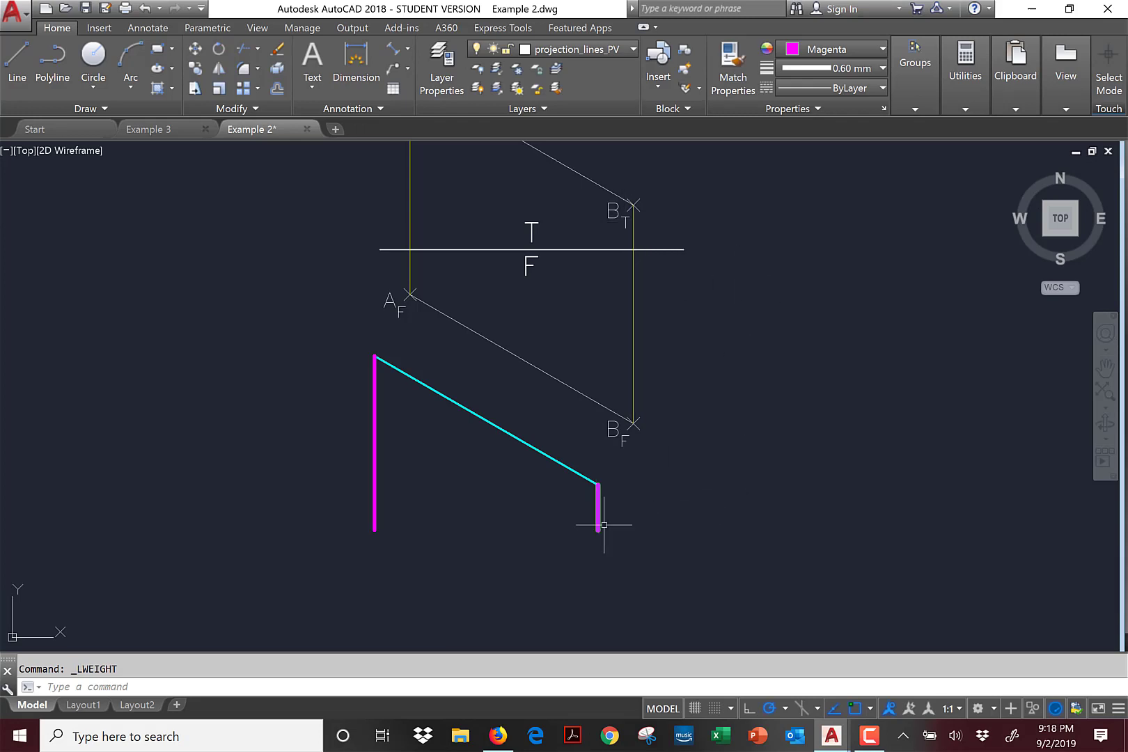
pyautogui.write('m')
pyautogui.press('Return')
pyautogui.click(667, 514)
pyautogui.click(566, 512)
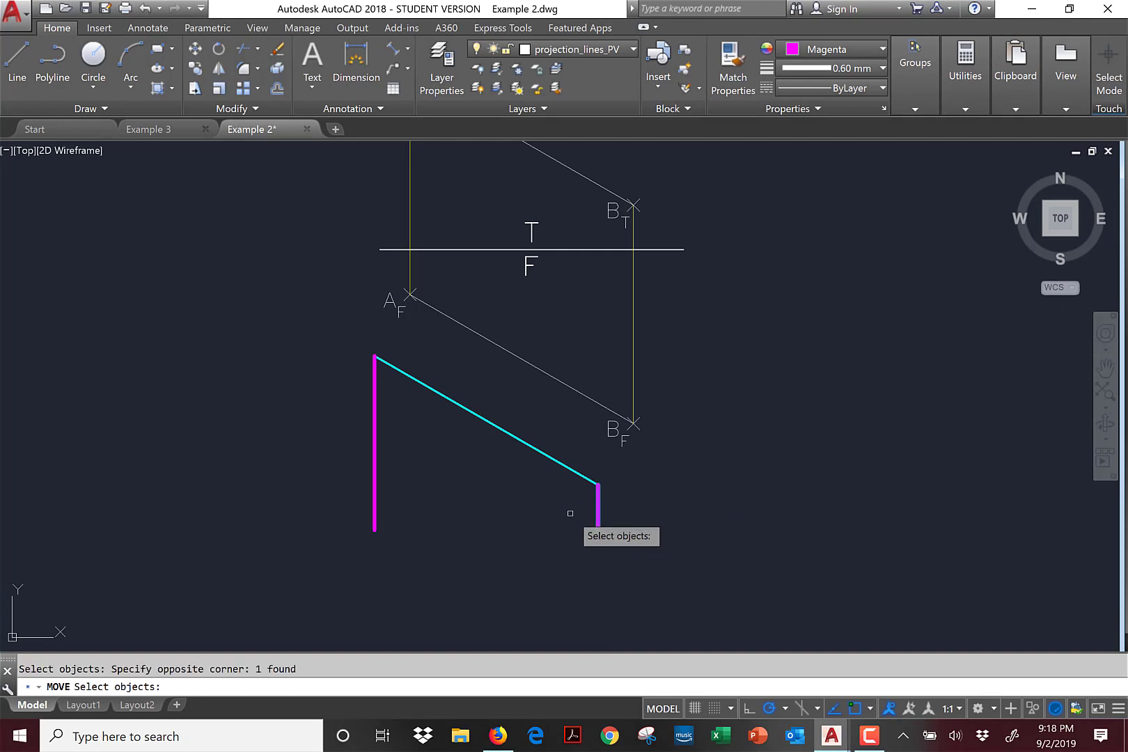
pyautogui.press('Return')
pyautogui.click(597, 529)
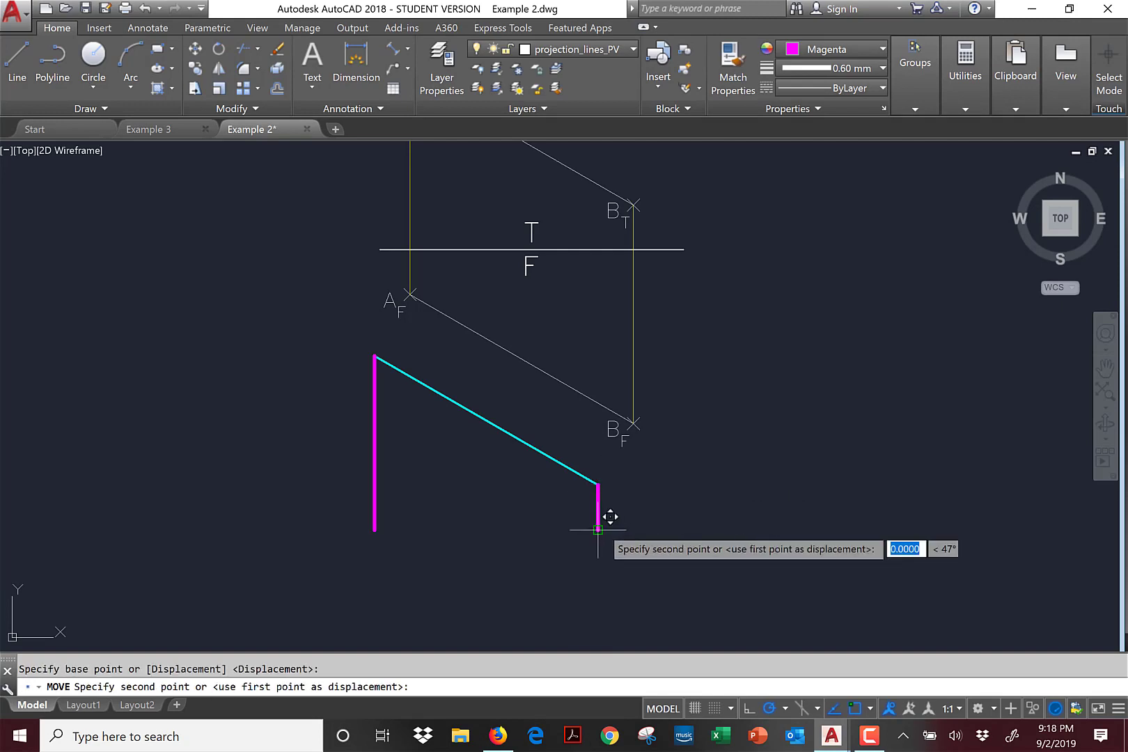
pyautogui.click(634, 206)
# Undo the last move of the short magenta line.
pyautogui.press('Return')
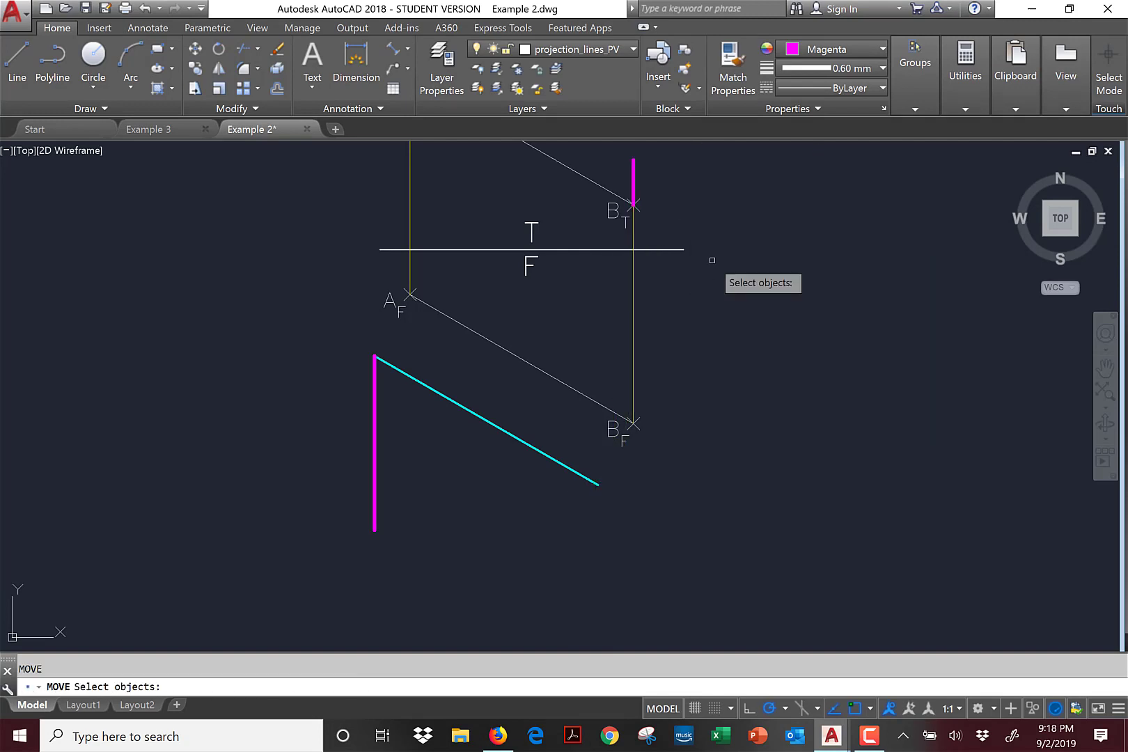
pyautogui.write('u')
pyautogui.press('Return')
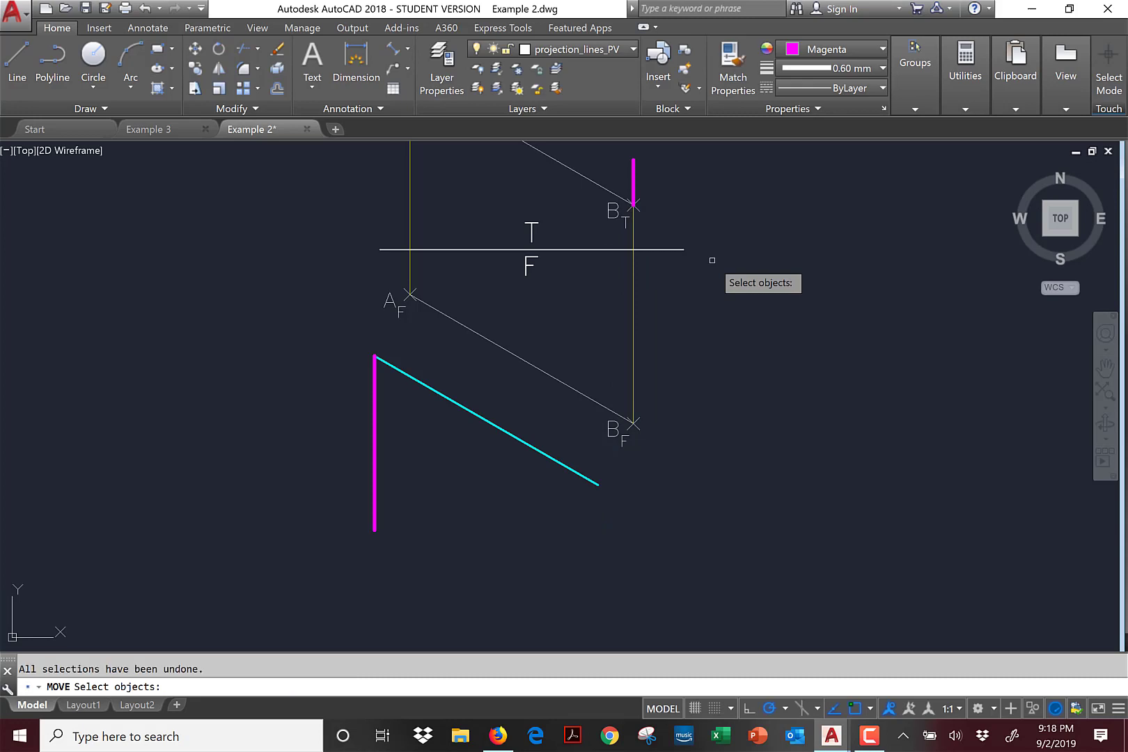
pyautogui.press('Escape')
pyautogui.write('u')
pyautogui.press('Return')
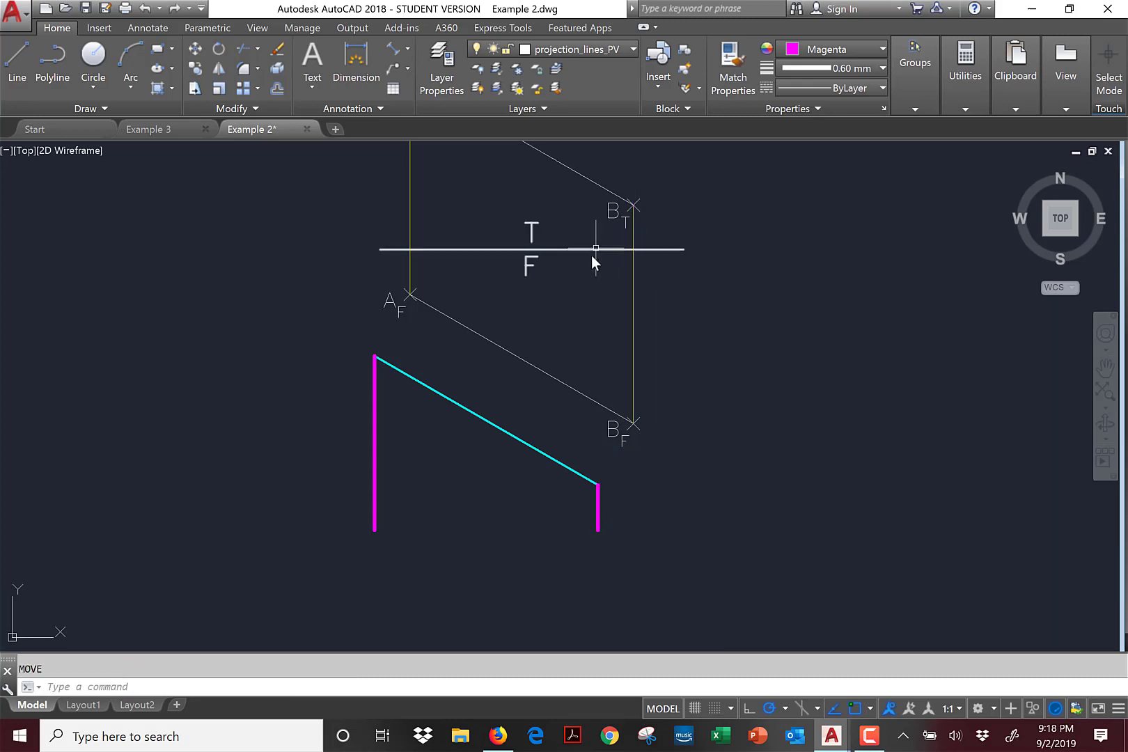
# Move the short magenta line by its upper endpoint onto point B in the top view.
pyautogui.write('m')
pyautogui.press('Return')
pyautogui.click(598, 508)
pyautogui.press('Return')
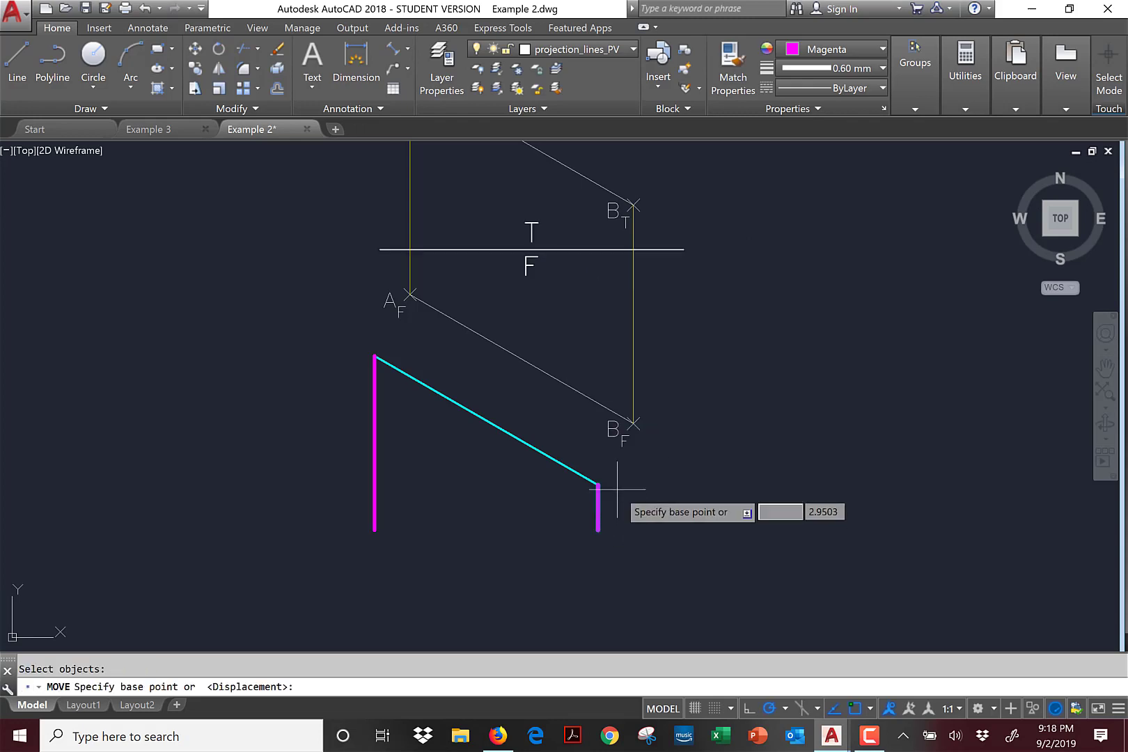
pyautogui.click(598, 484)
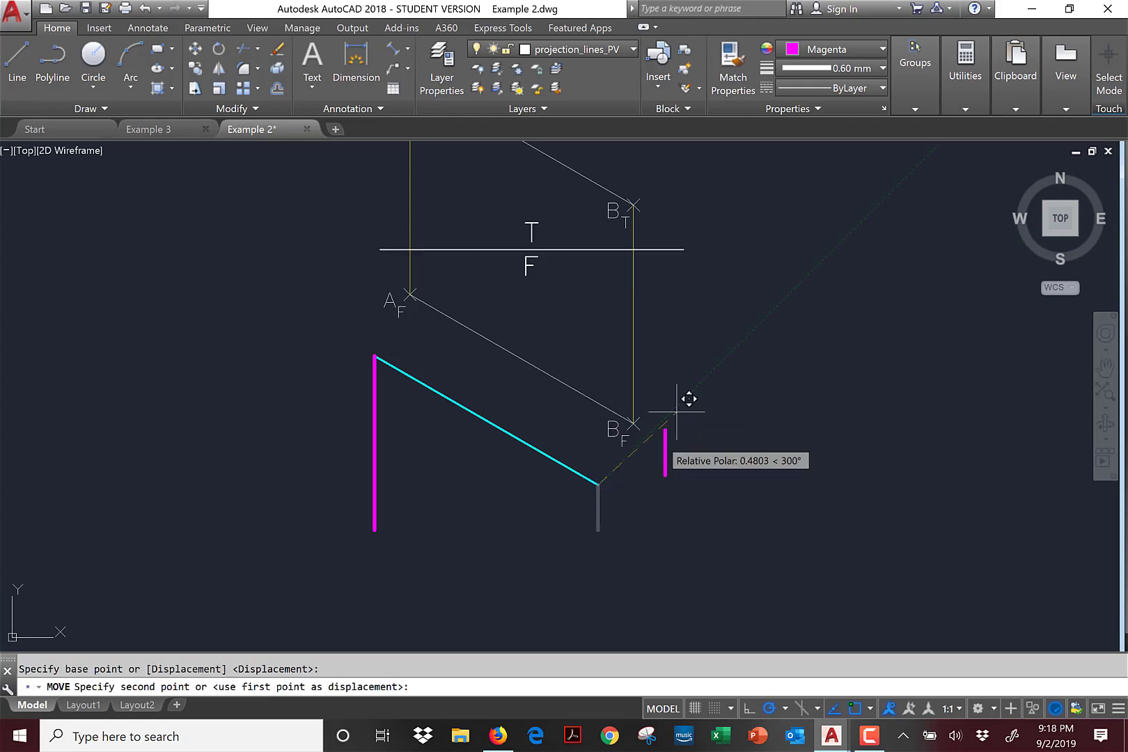
pyautogui.click(633, 205)
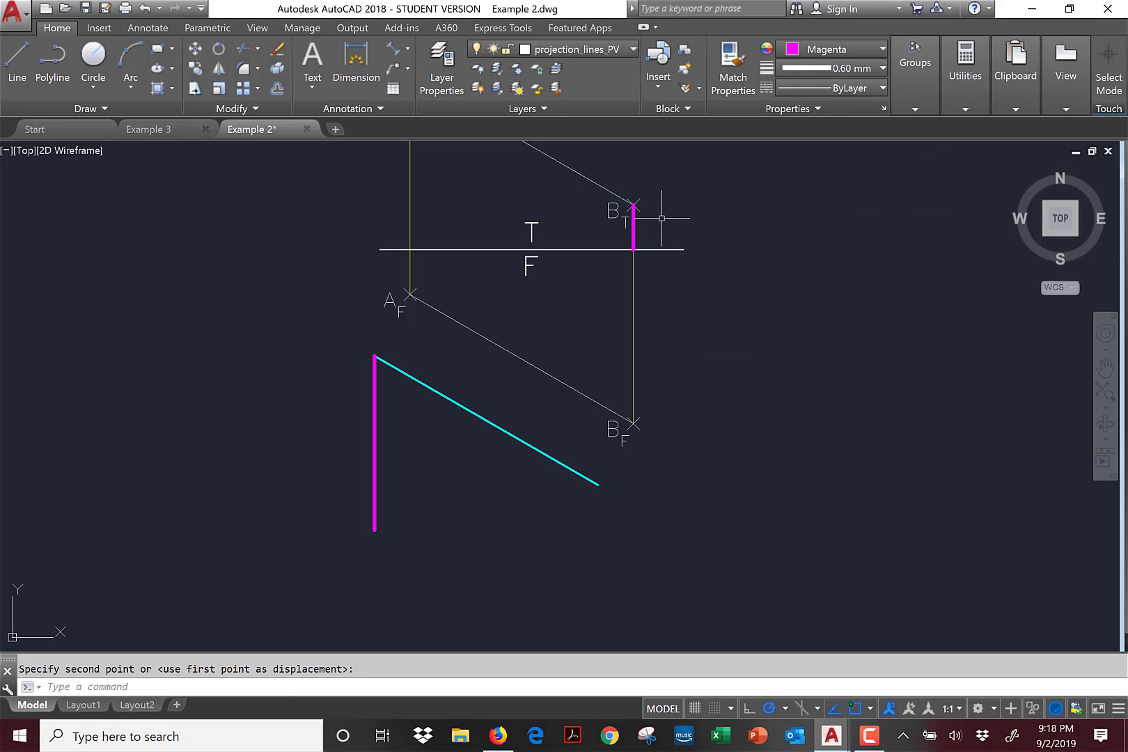
pyautogui.press('Escape')
pyautogui.write('m')
pyautogui.press('Return')
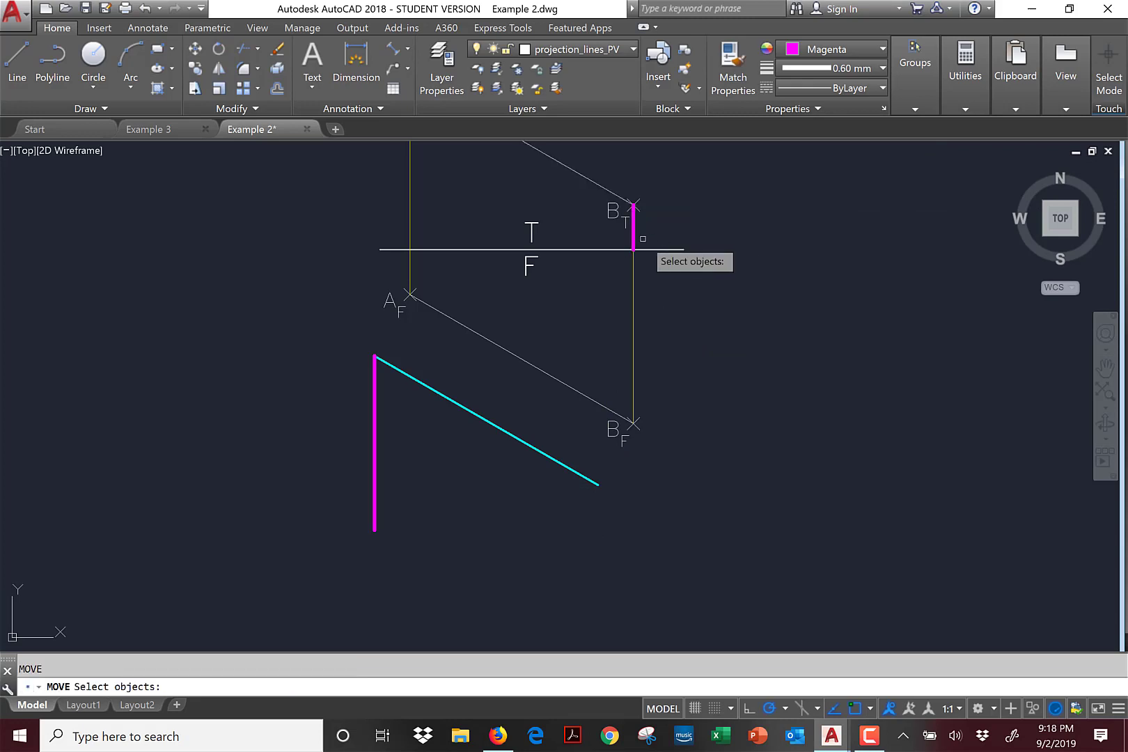
pyautogui.scroll(6, 633, 217)
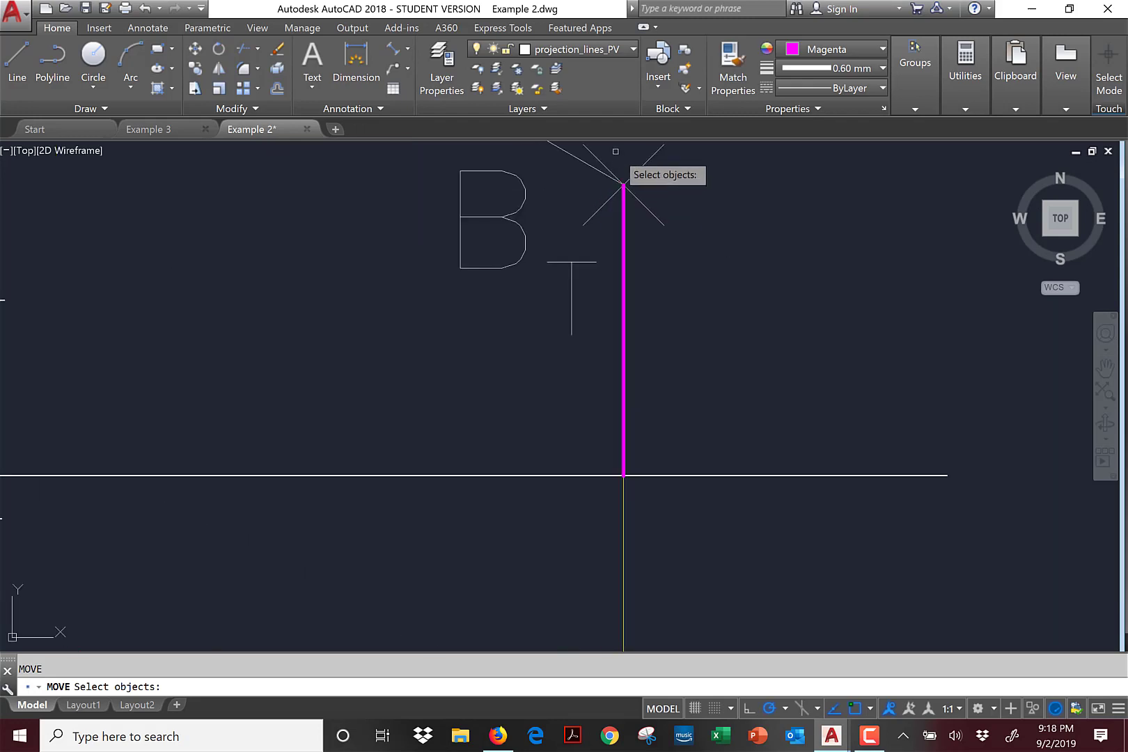
pyautogui.click(615, 152)
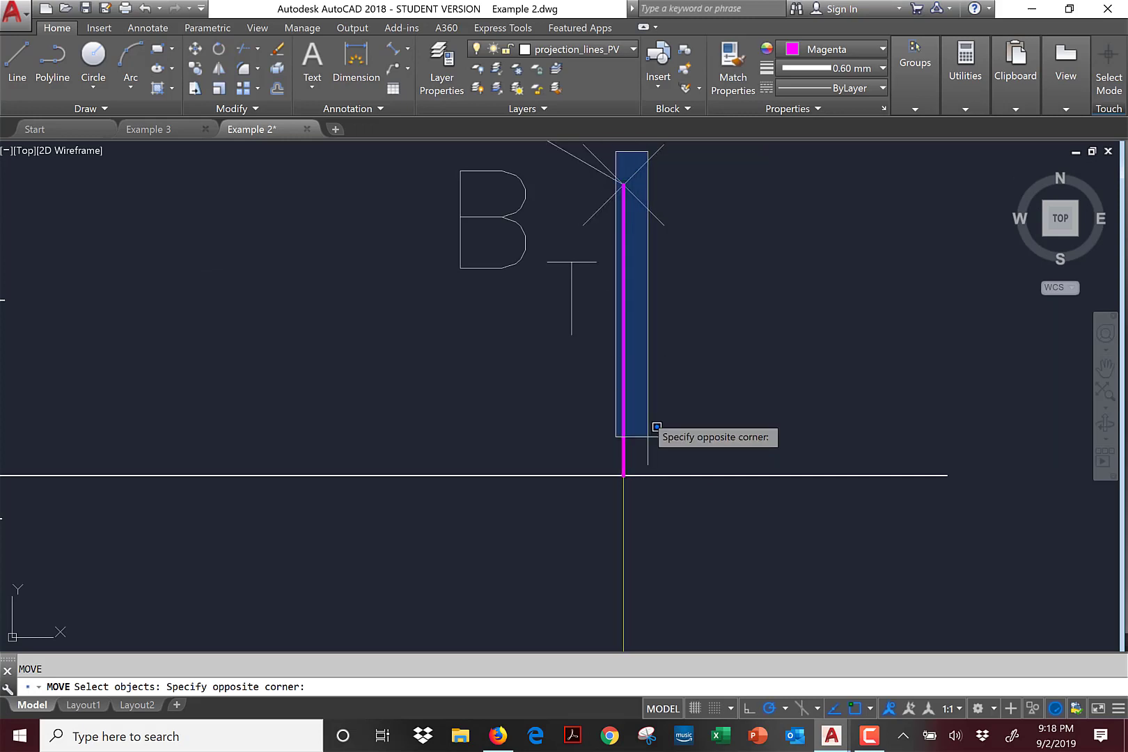
pyautogui.press('Escape')
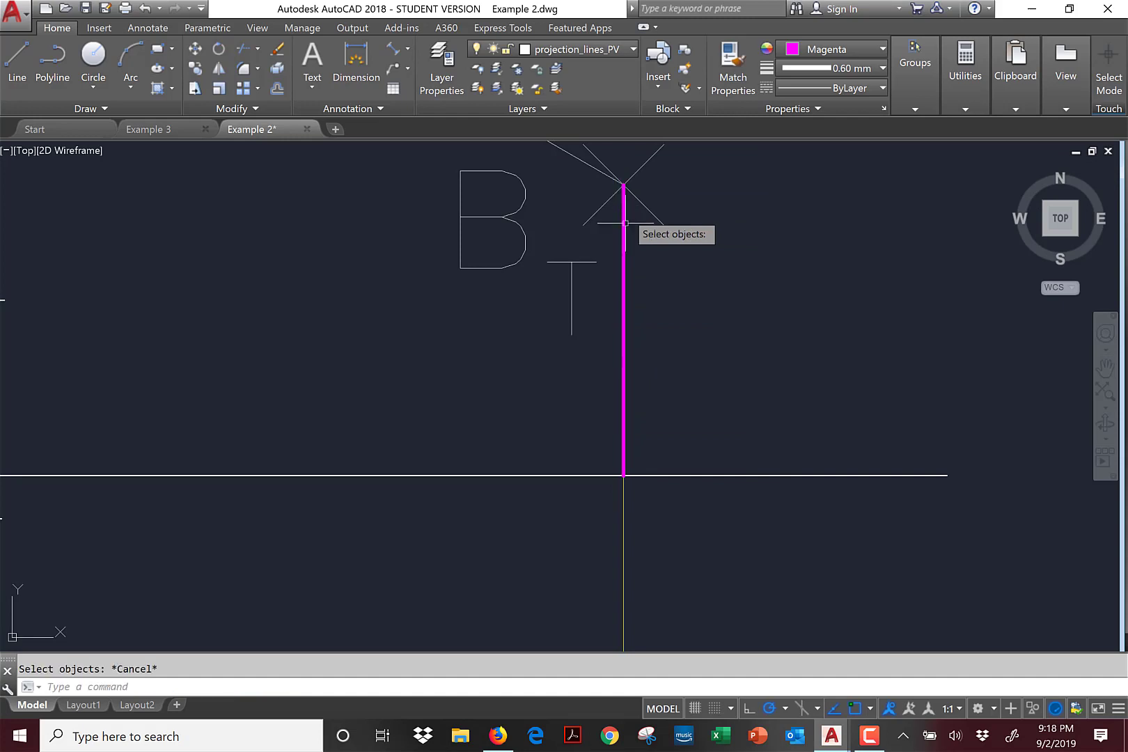
pyautogui.click(676, 507)
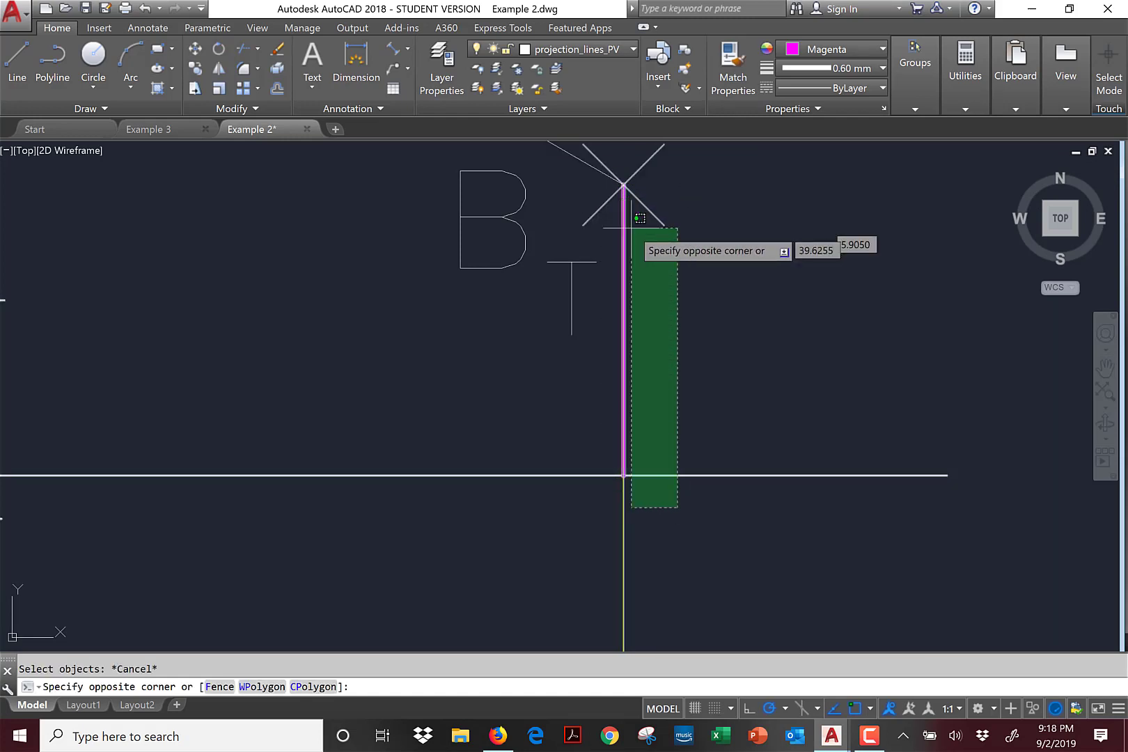
pyautogui.press('Escape')
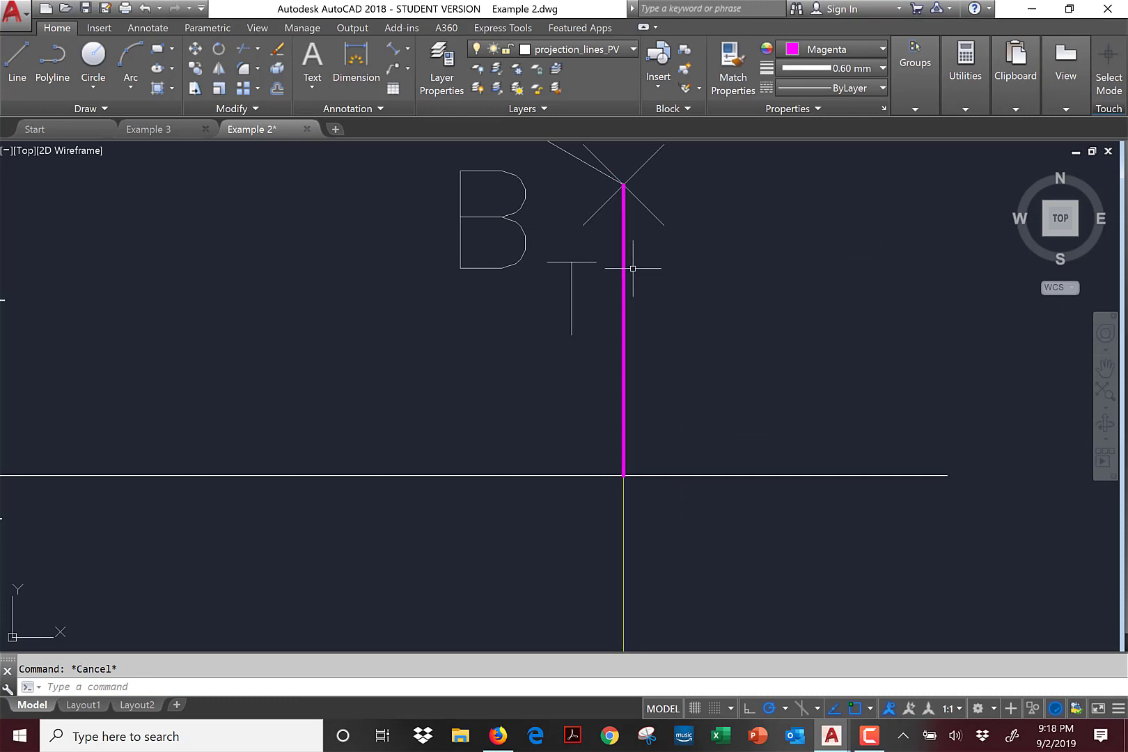
# Move the short magenta line, picked with a selection window, by its upper endpoint from top-view point B onto the cyan line's lower end.
pyautogui.write('m')
pyautogui.press('Return')
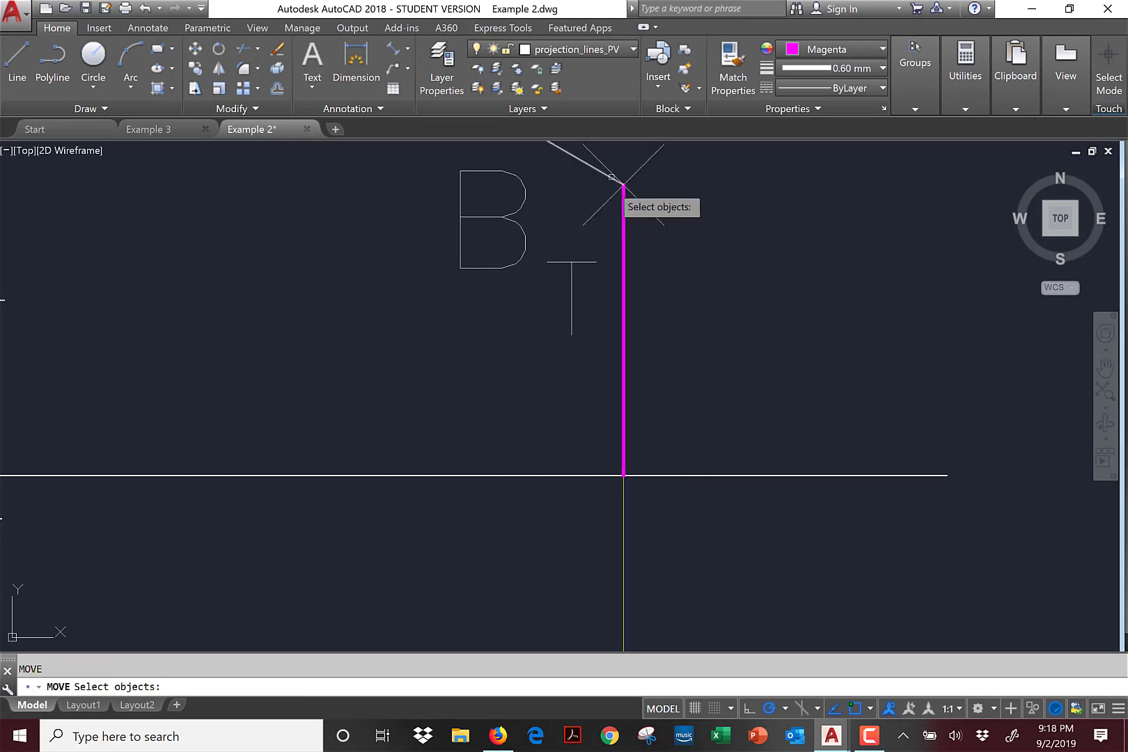
pyautogui.click(614, 164)
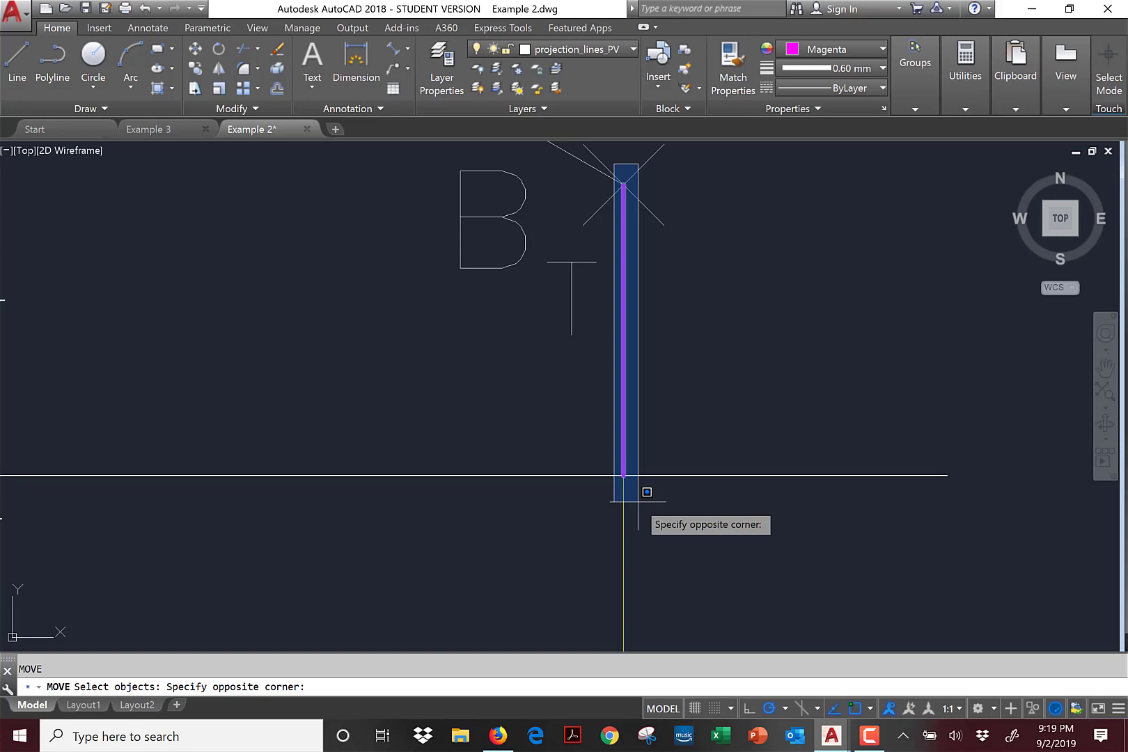
pyautogui.click(637, 501)
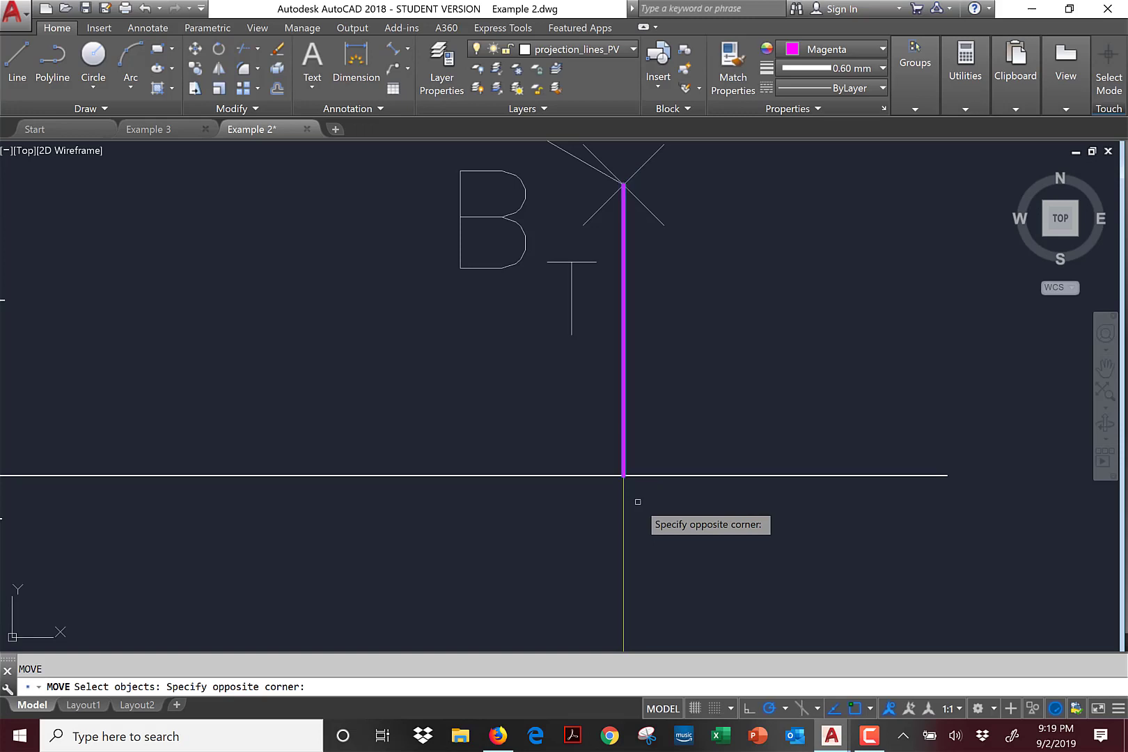
pyautogui.press('Return')
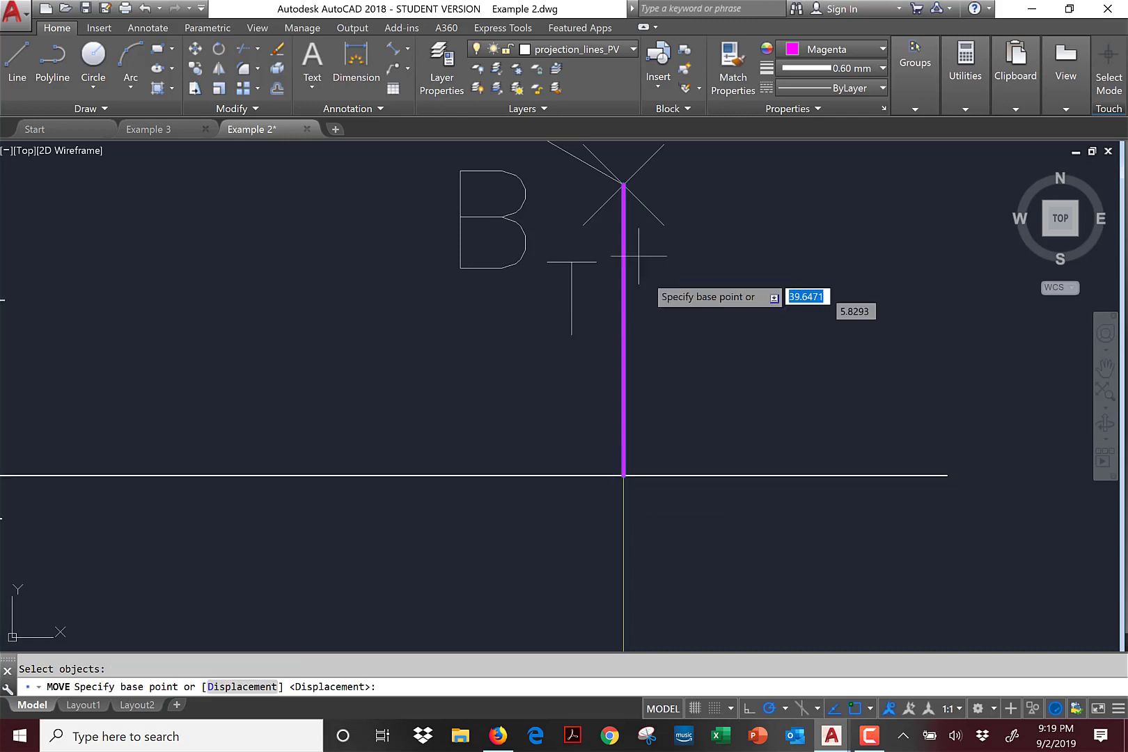
pyautogui.click(623, 184)
pyautogui.scroll(-4, 613, 229)
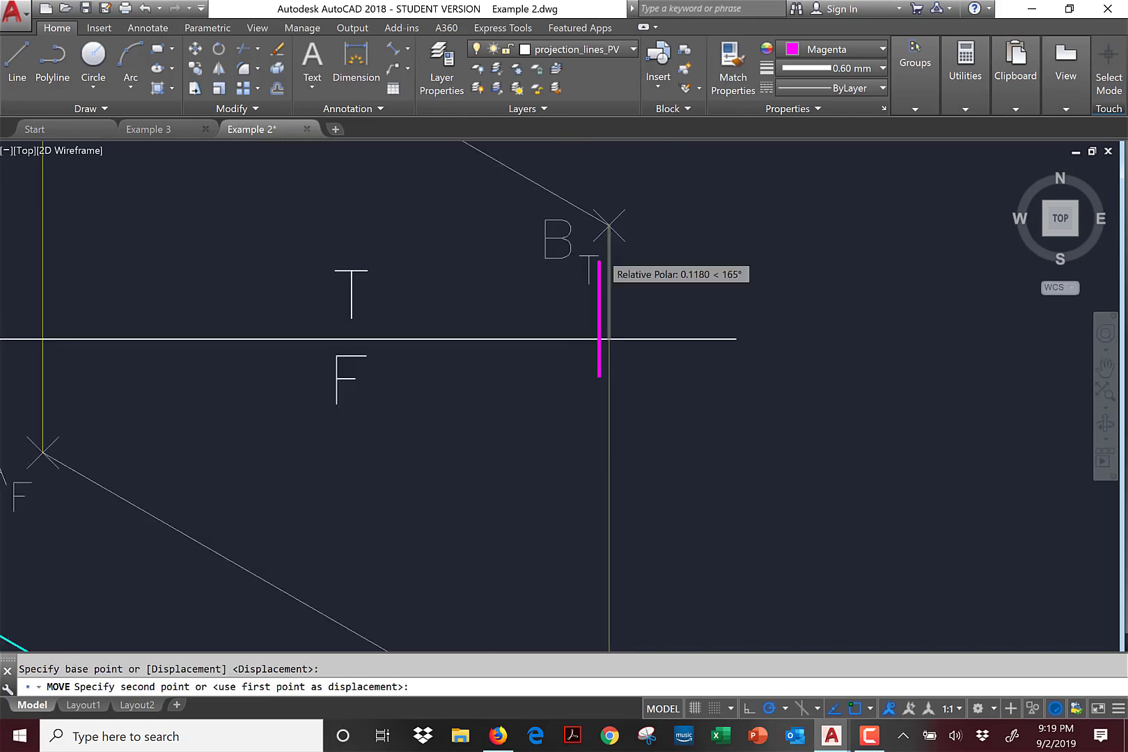
pyautogui.moveTo(612, 453); pyautogui.dragTo(626, 218, button='middle')
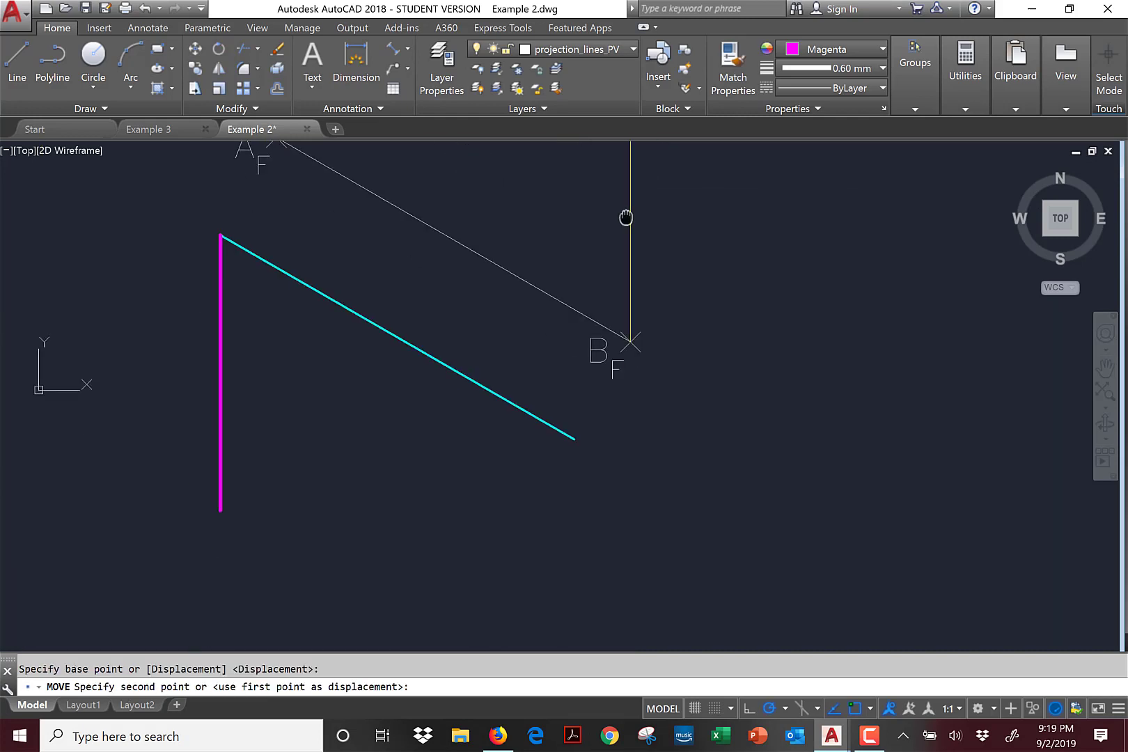
pyautogui.click(575, 437)
pyautogui.scroll(-4, 585, 448)
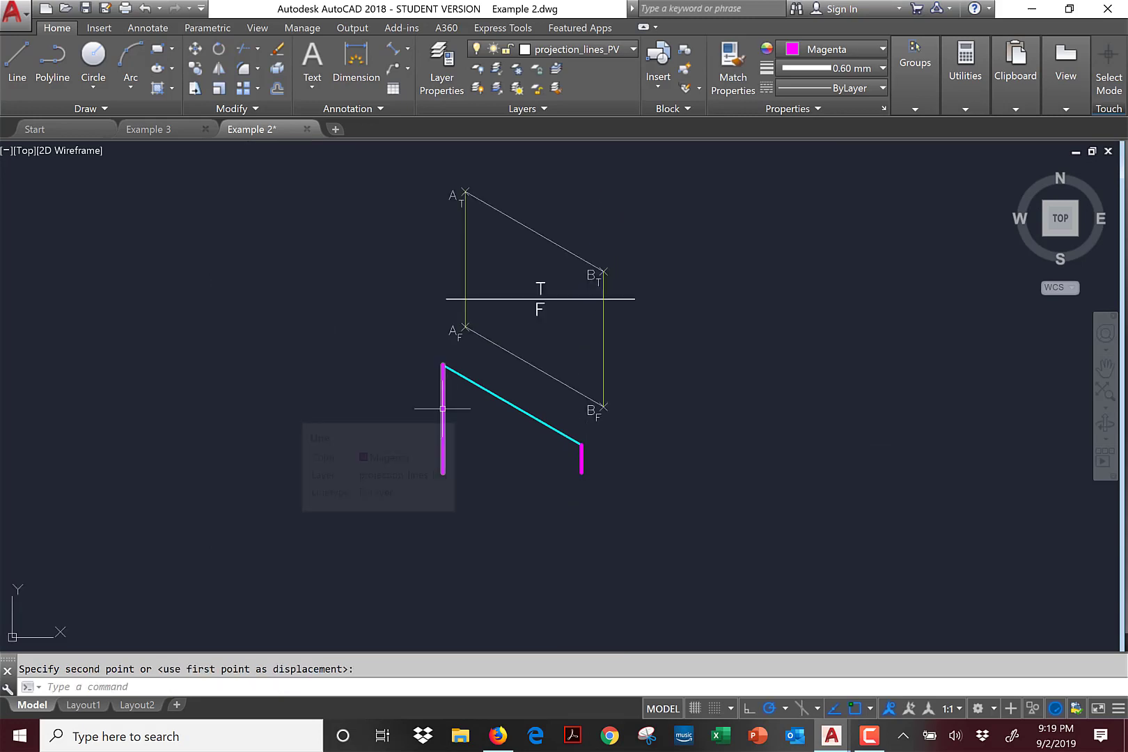
pyautogui.scroll(2, 571, 437)
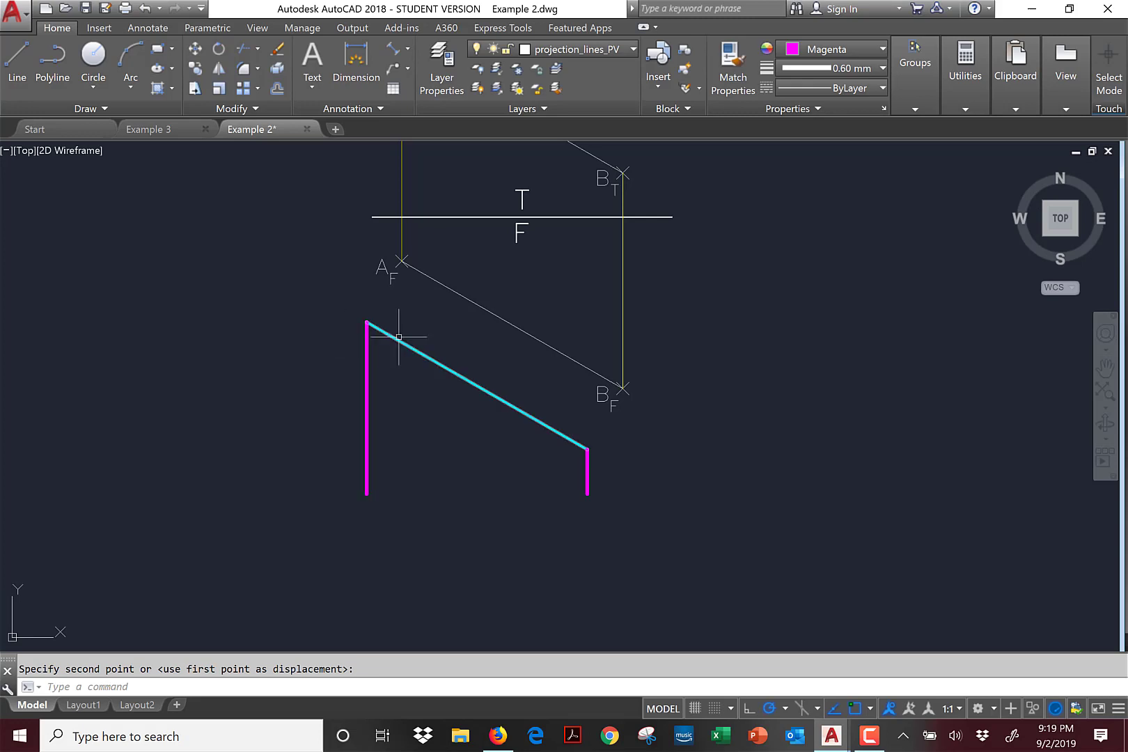
pyautogui.moveTo(416, 352)
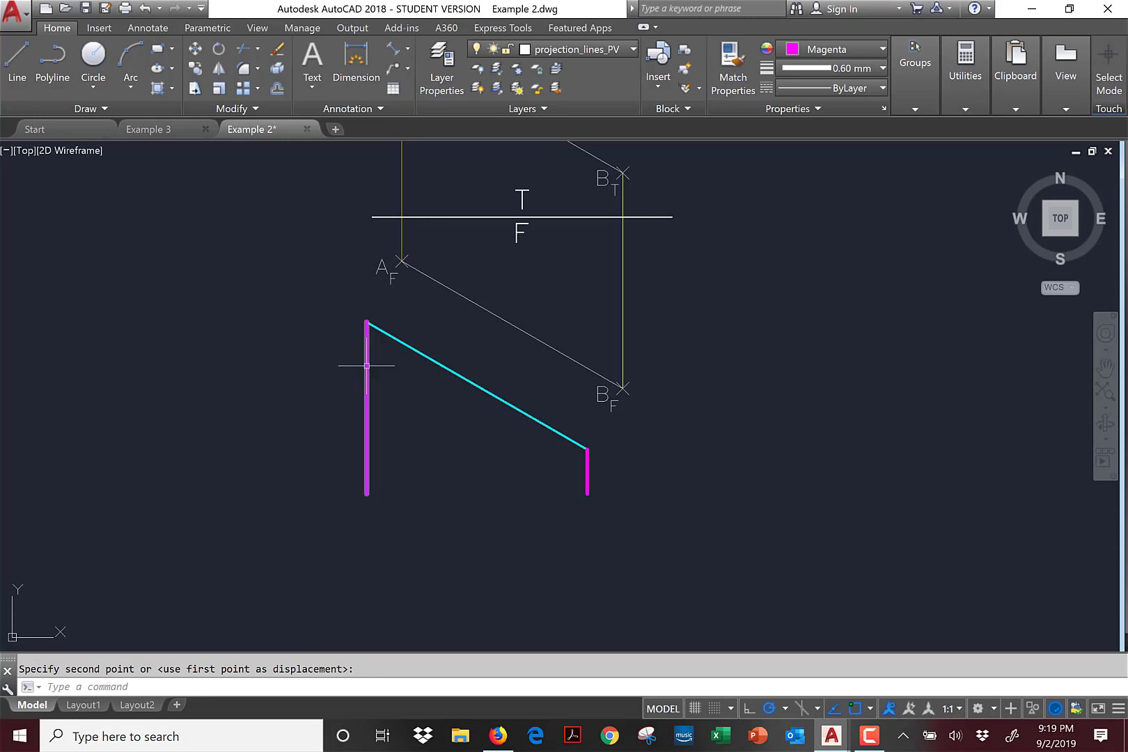
pyautogui.moveTo(366, 365)
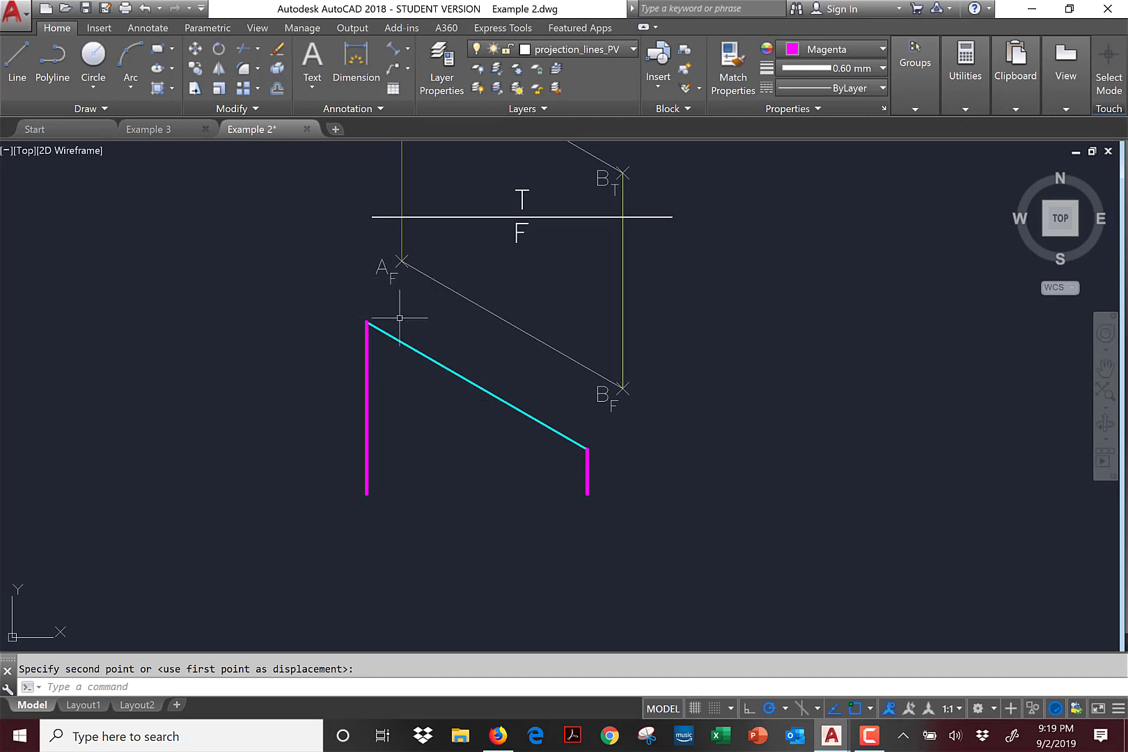
pyautogui.click(217, 50)
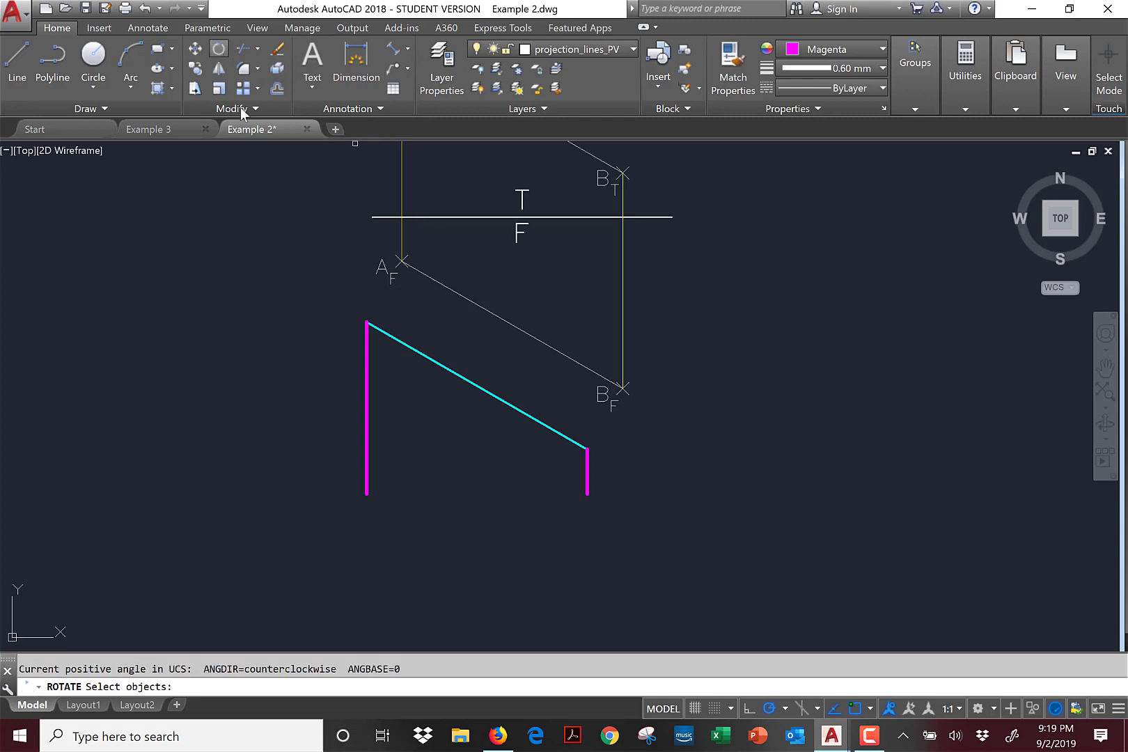
pyautogui.click(368, 352)
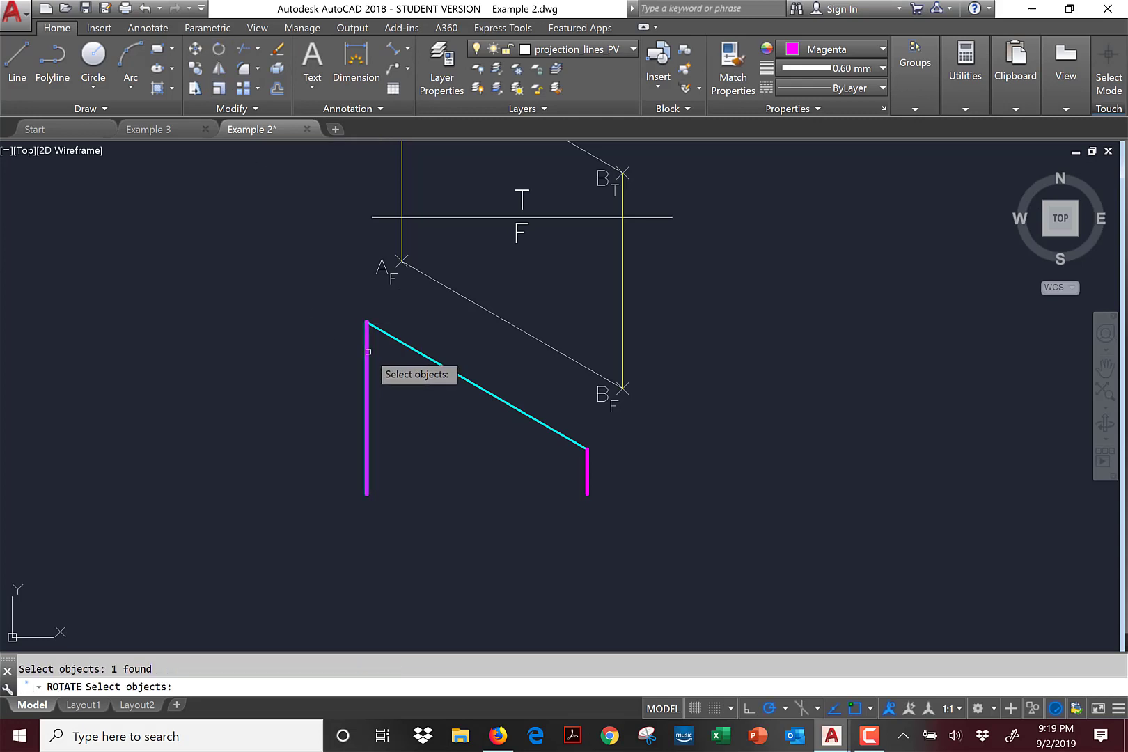
pyautogui.press('Return')
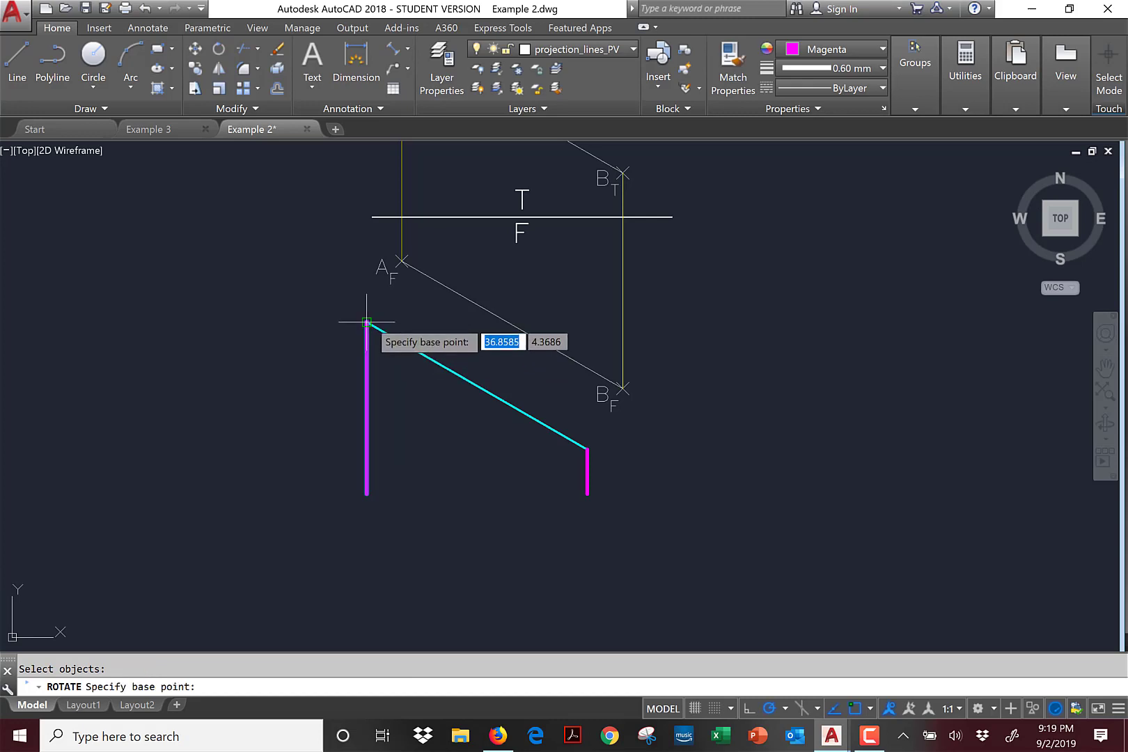
pyautogui.click(367, 322)
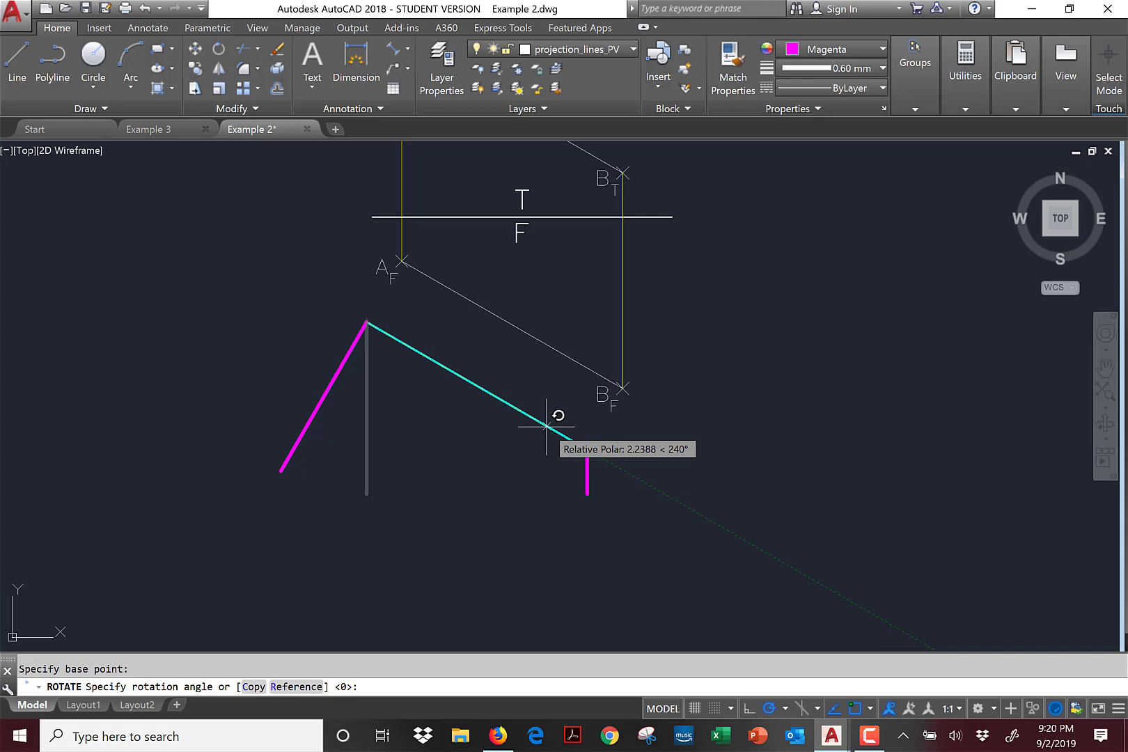
pyautogui.press('Escape')
pyautogui.press('Escape')
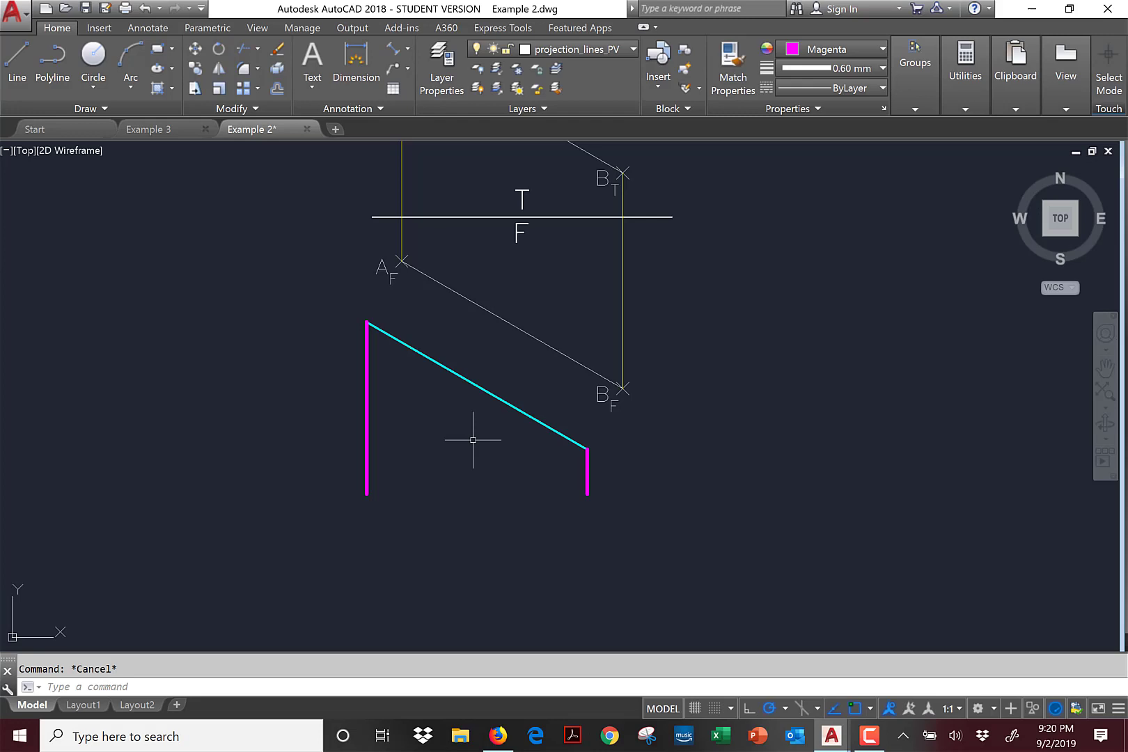
# Copy the cyan line from its lower end to its upper end to extend it up past the long magenta line.
pyautogui.write('copy')
pyautogui.press('Return')
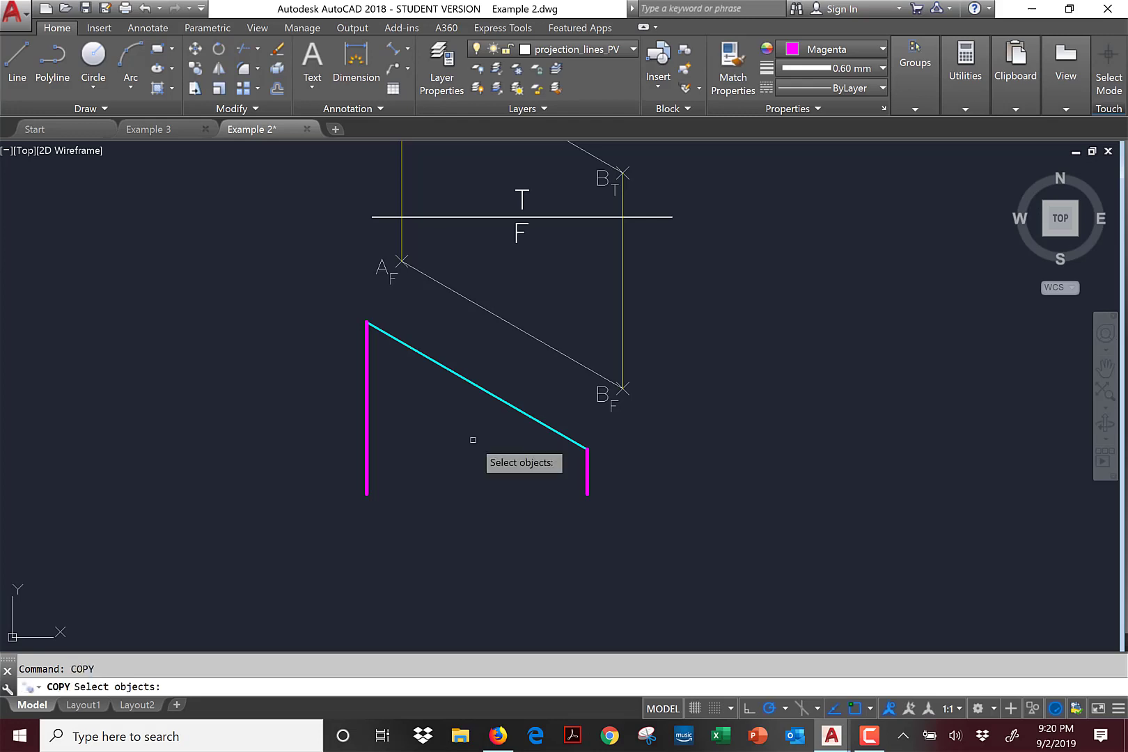
pyautogui.click(567, 439)
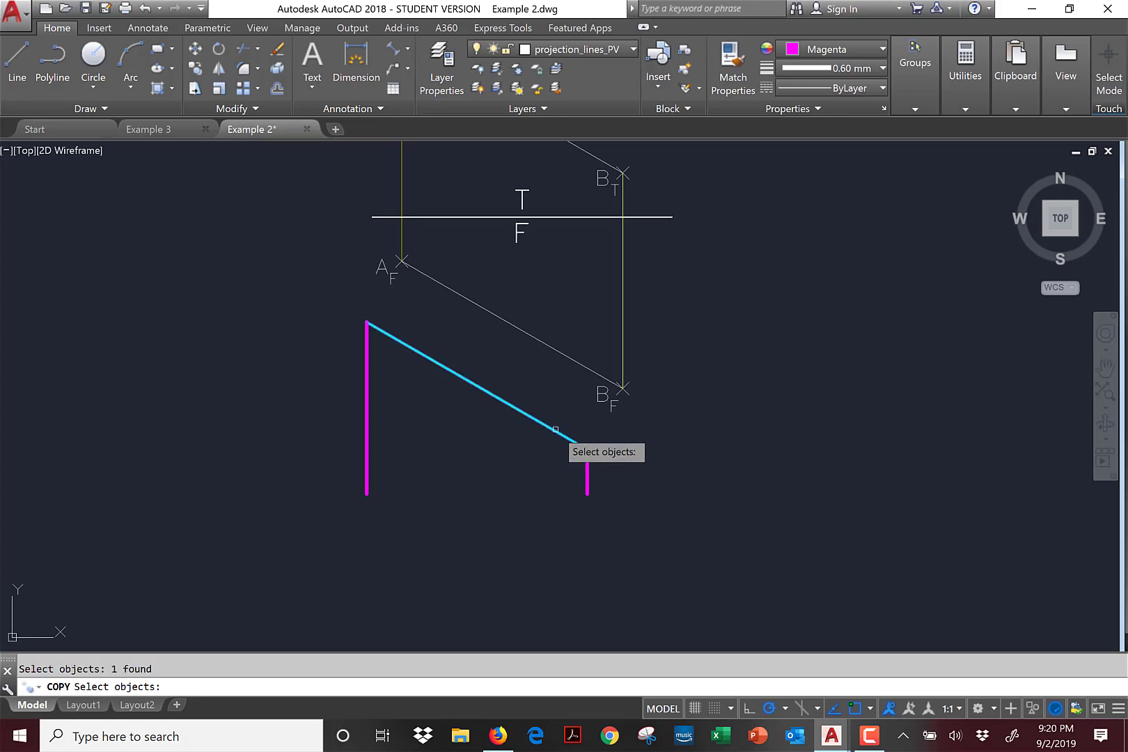
pyautogui.press('Return')
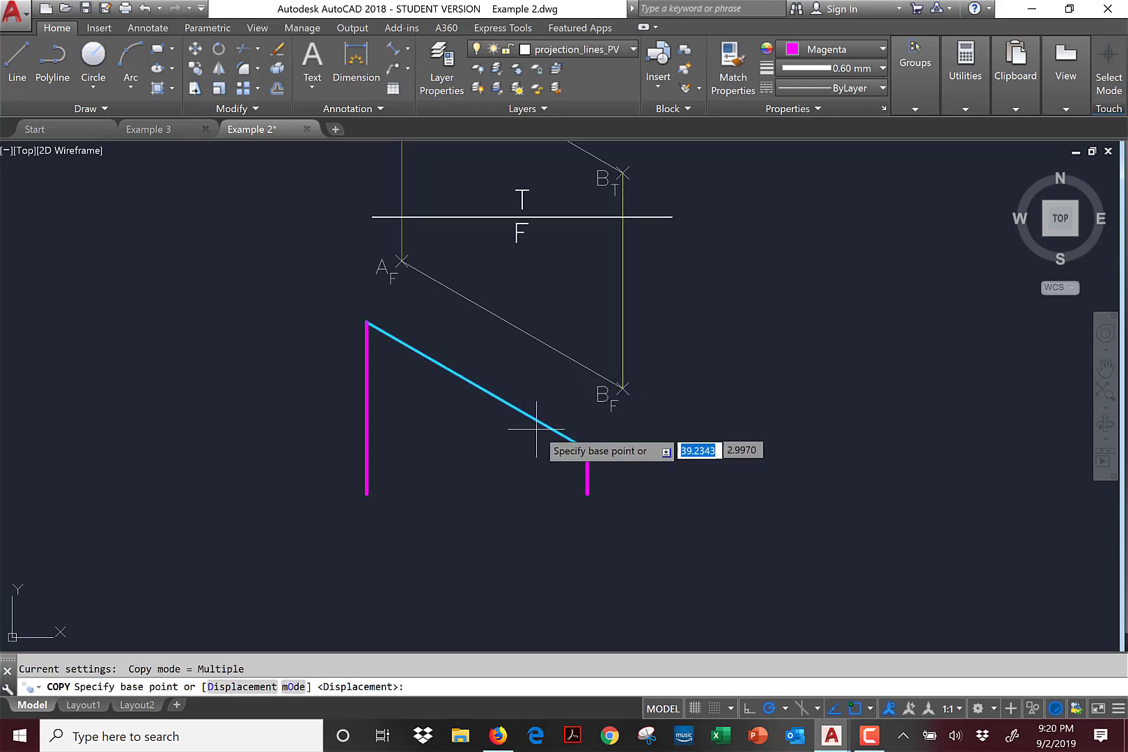
pyautogui.click(583, 446)
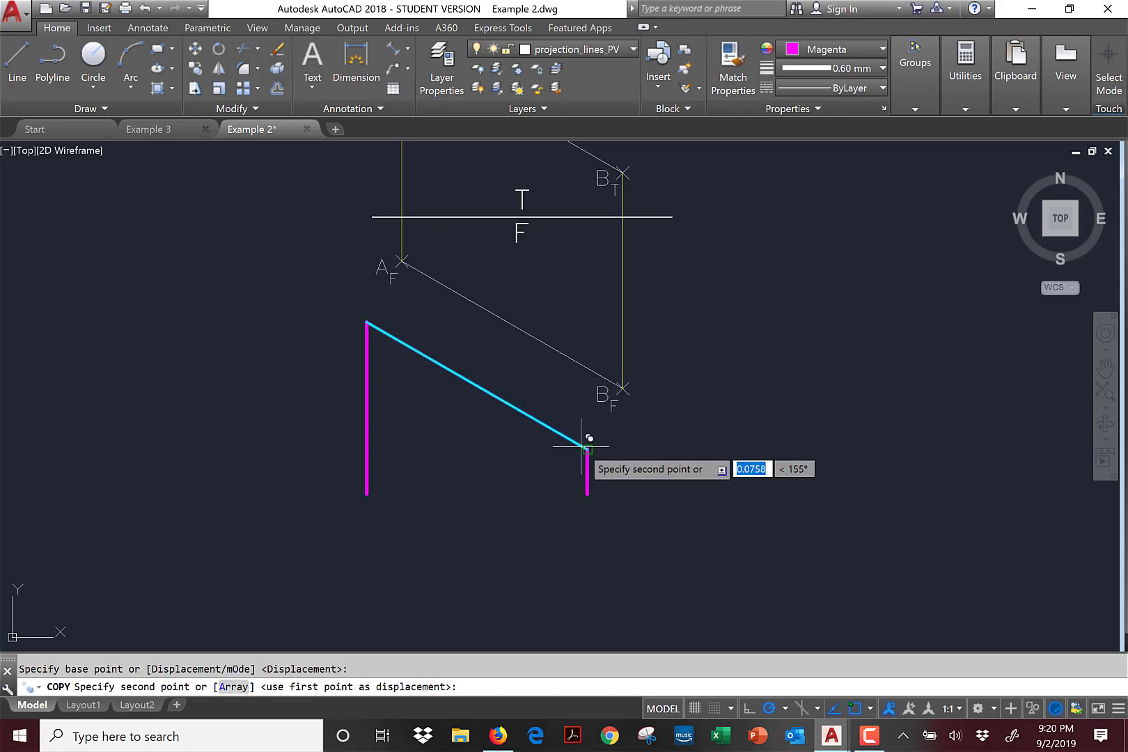
pyautogui.click(367, 321)
pyautogui.press('Return')
# Copy the original cyan line from its upper end to its lower end to extend it down past the short magenta line.
pyautogui.press('Return')
pyautogui.click(453, 371)
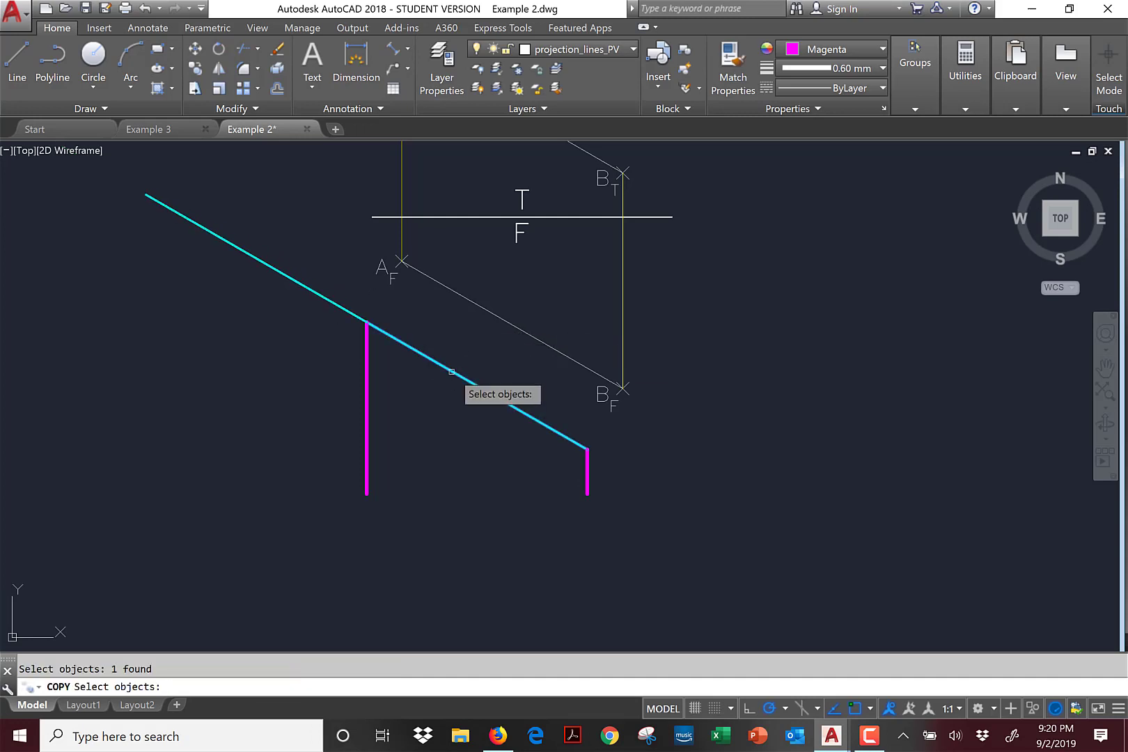
pyautogui.press('Return')
pyautogui.click(367, 321)
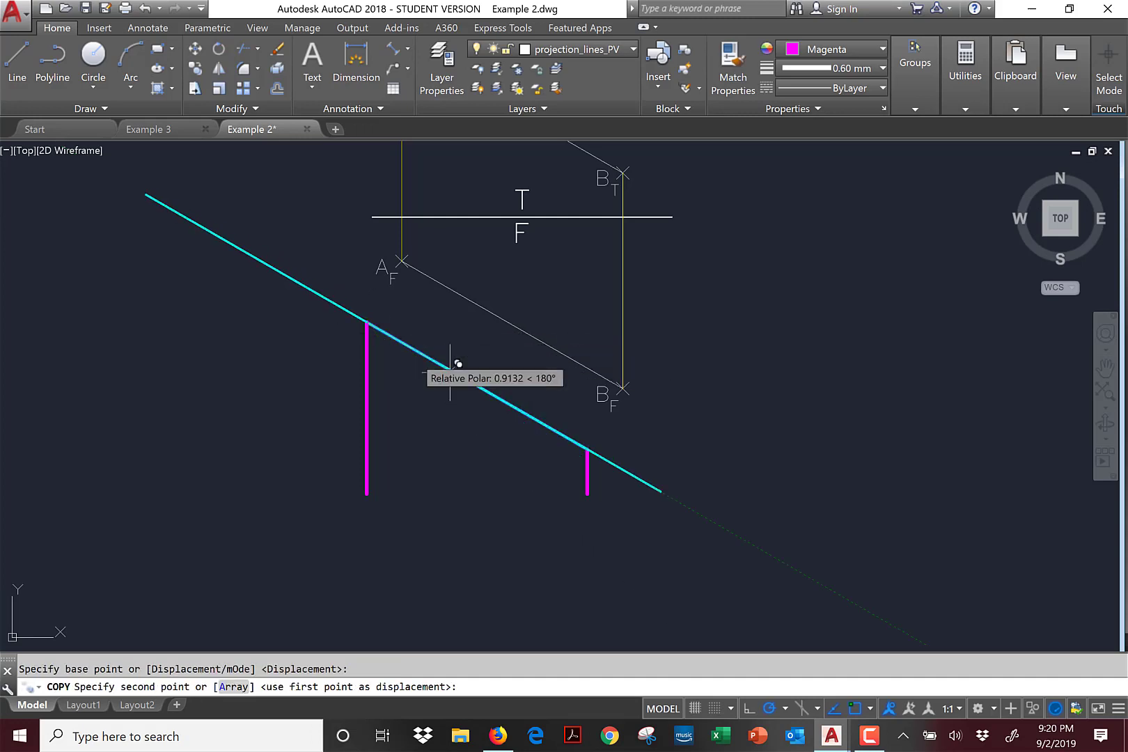
pyautogui.click(594, 450)
pyautogui.press('Return')
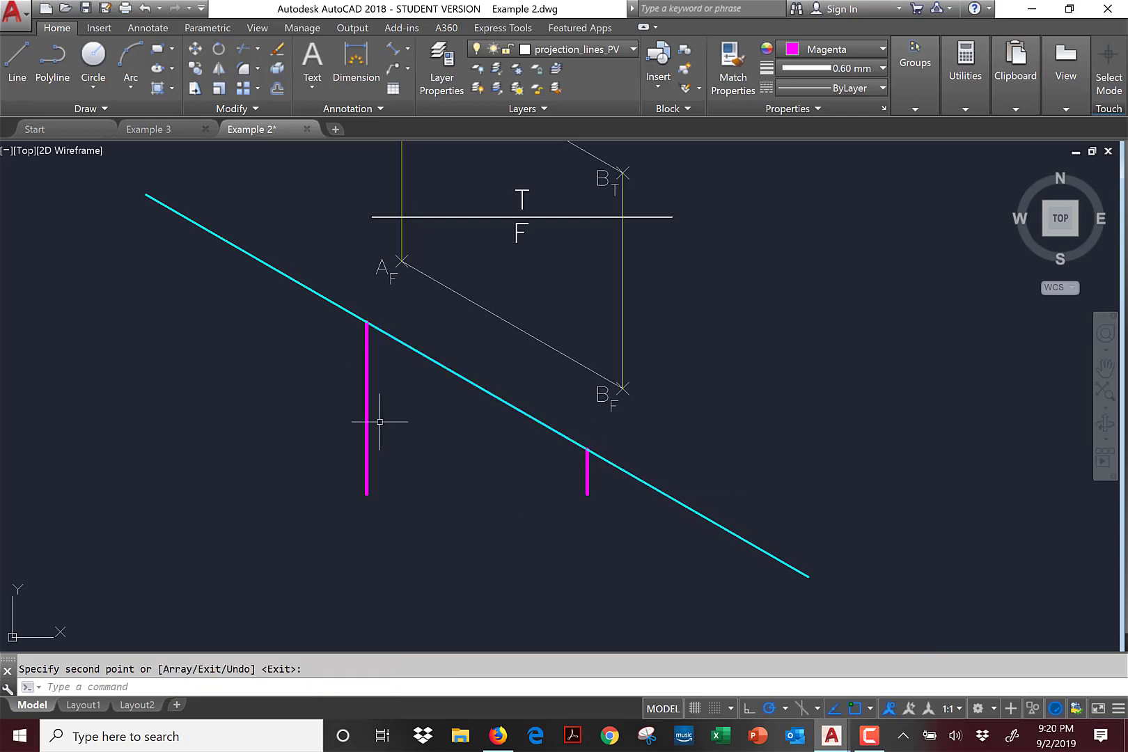
pyautogui.press('Return')
pyautogui.click(294, 277)
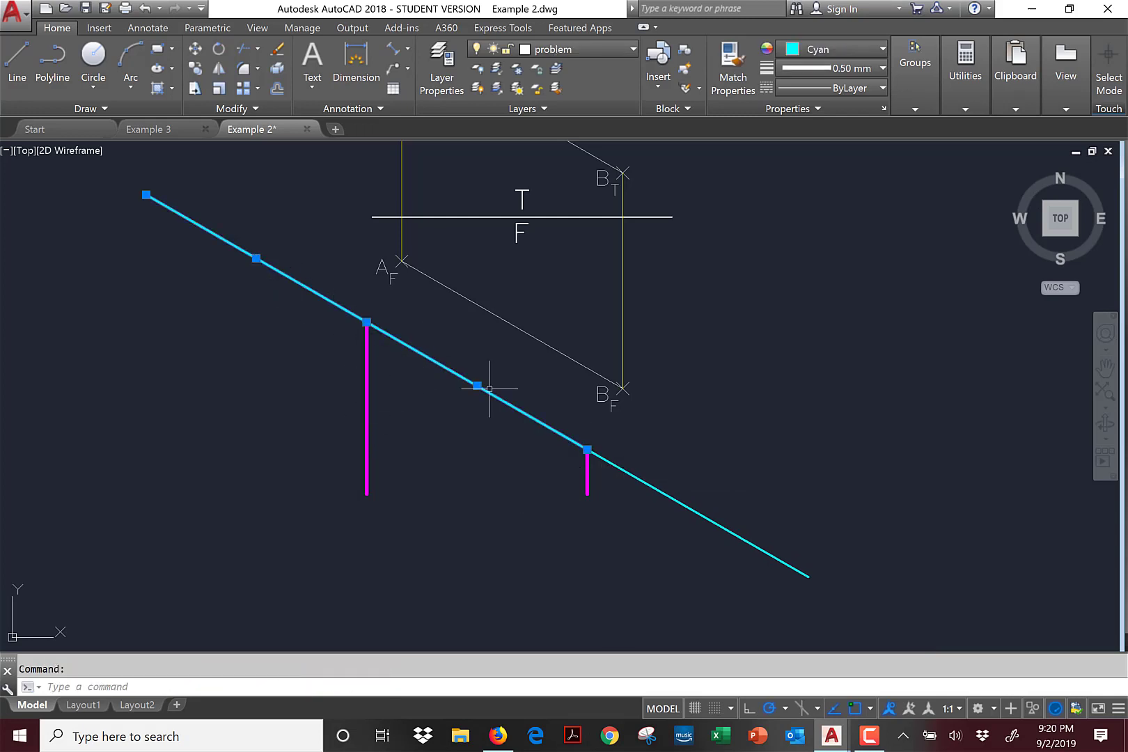
pyautogui.click(626, 468)
pyautogui.click(625, 469)
pyautogui.press('Escape')
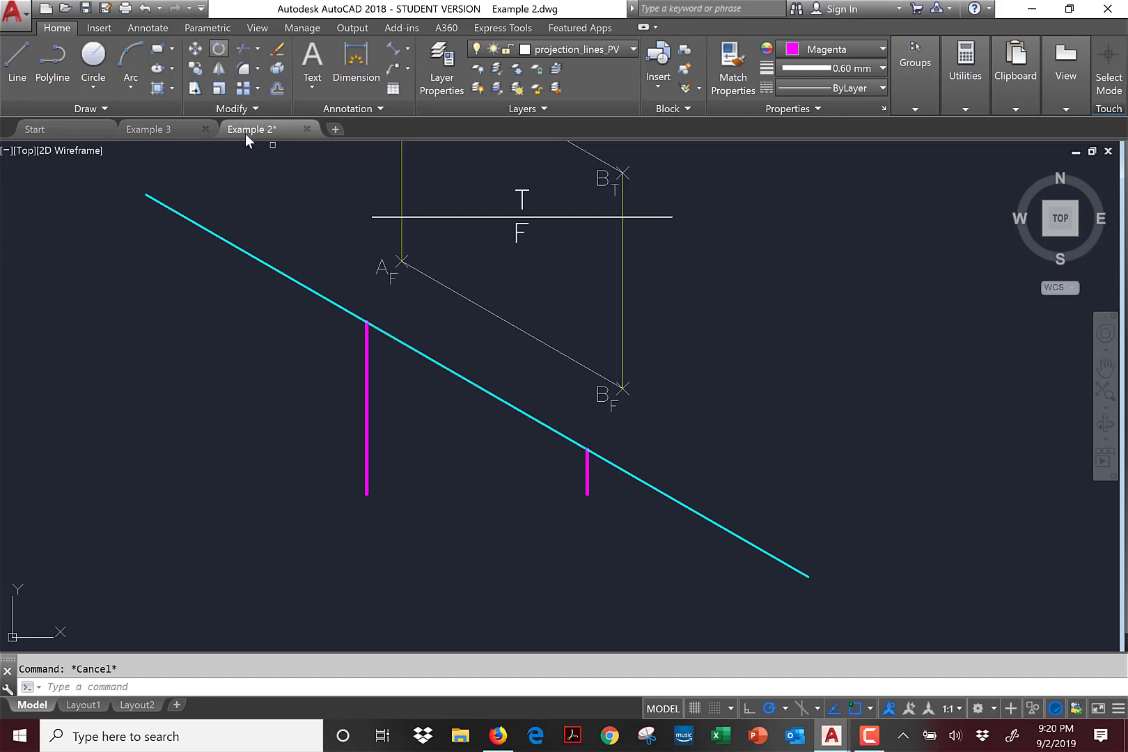
# Rotate the upper cyan extension line by 90° about its junction with the original cyan line.
pyautogui.click(279, 271)
pyautogui.press('Return')
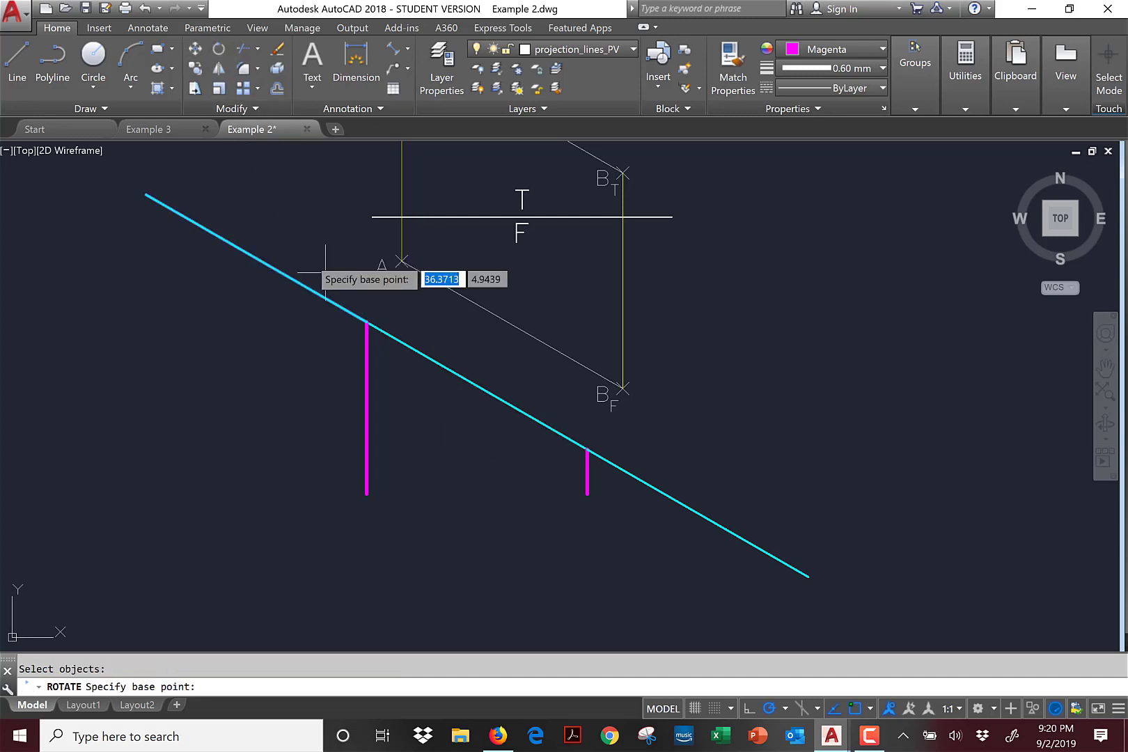
pyautogui.click(366, 321)
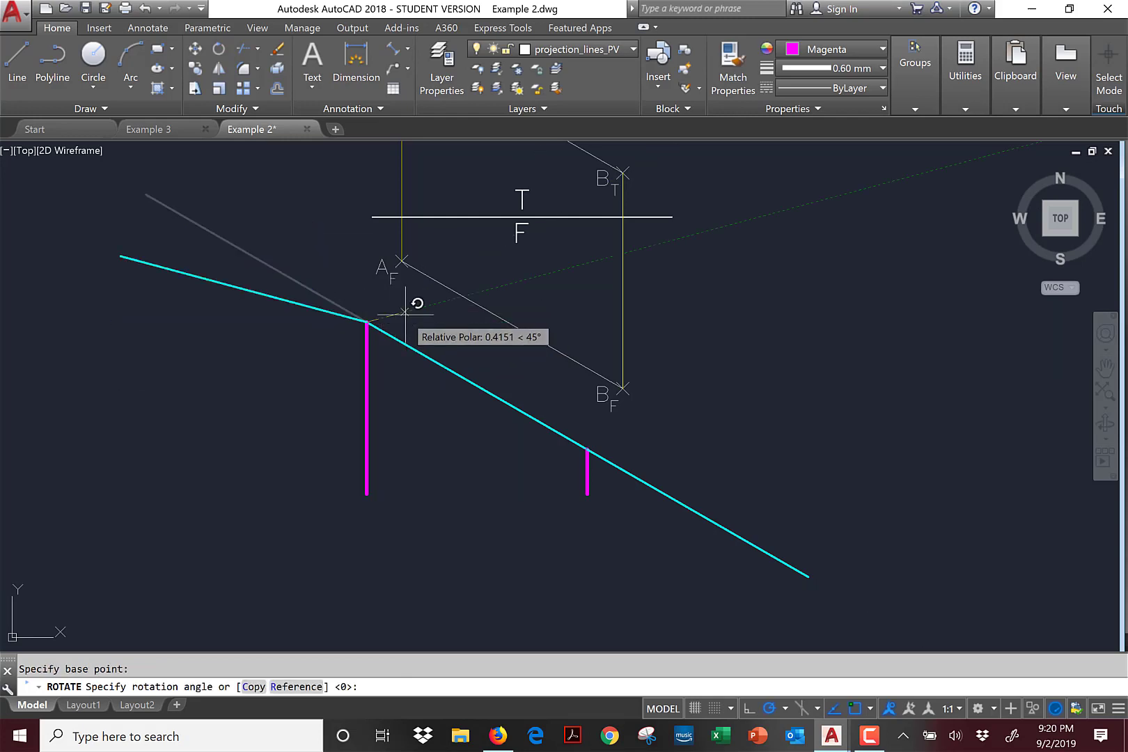
pyautogui.write('90')
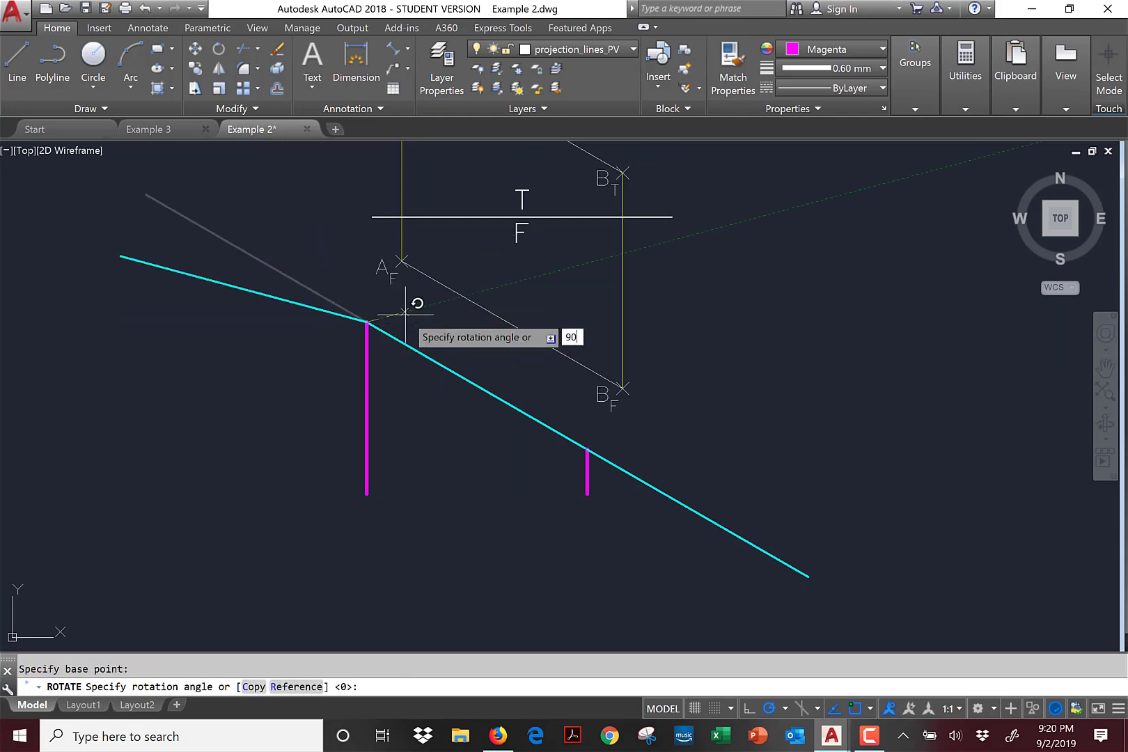
pyautogui.press('Return')
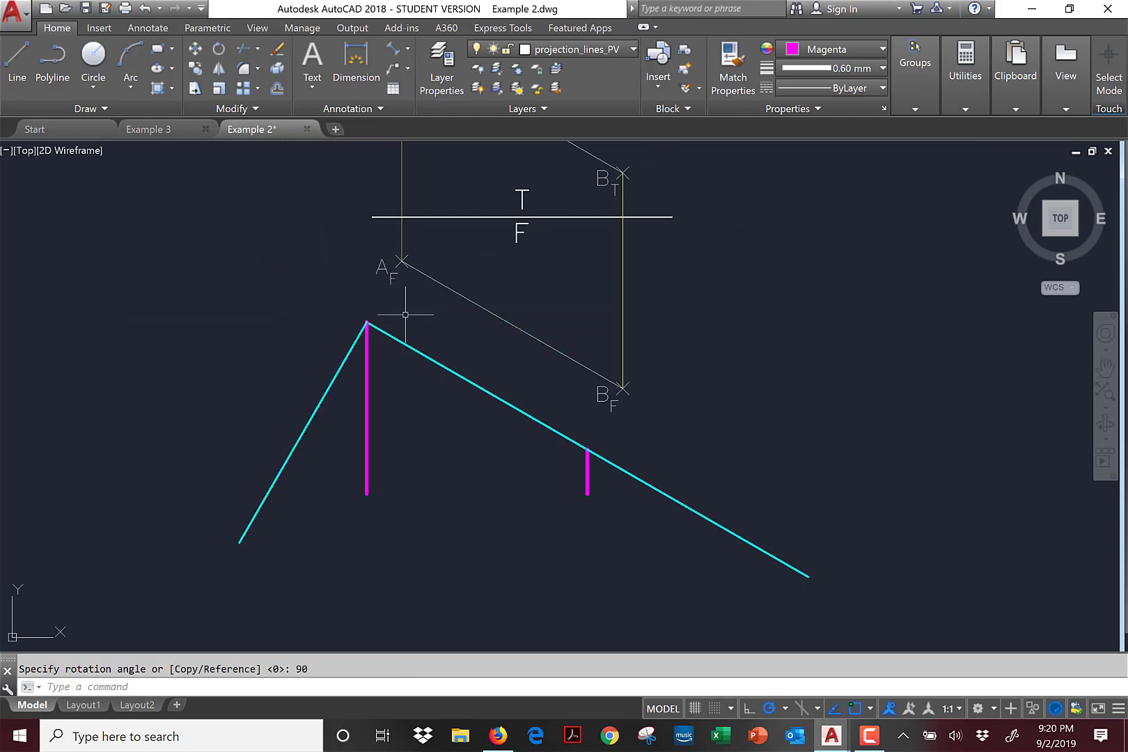
# Check the angle between the rotated upper cyan line and the original cyan line with an angular dimension, without placing it.
pyautogui.click(408, 48)
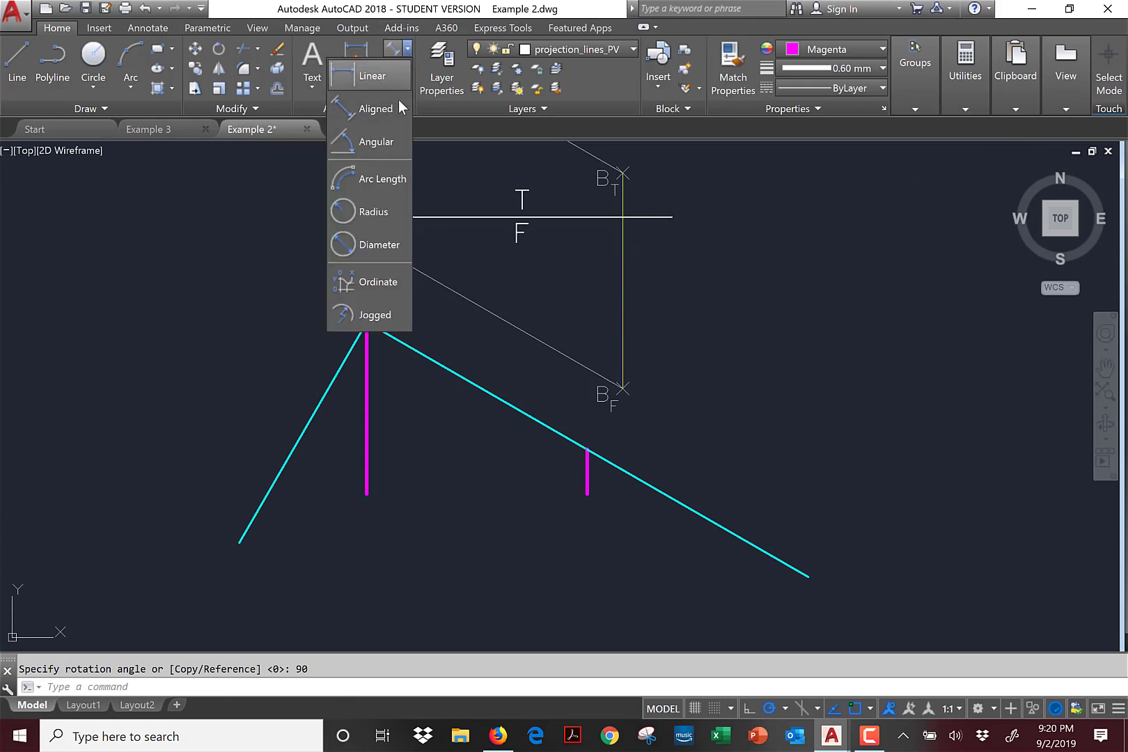
pyautogui.click(372, 141)
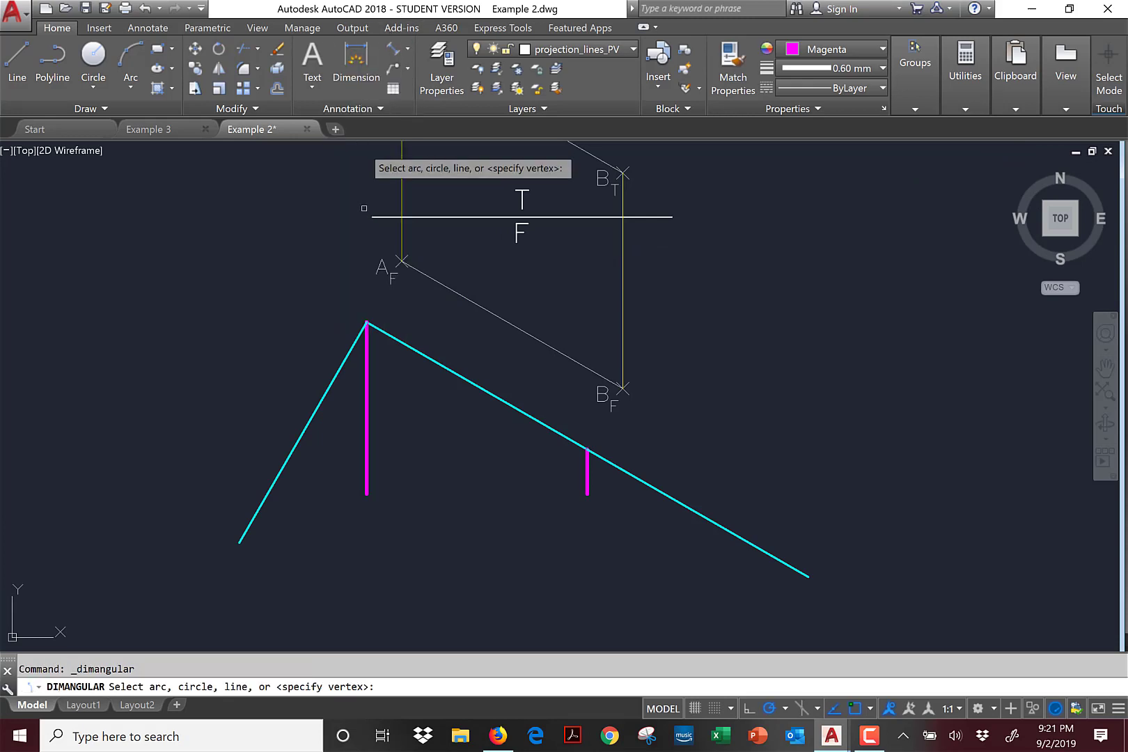
pyautogui.click(327, 393)
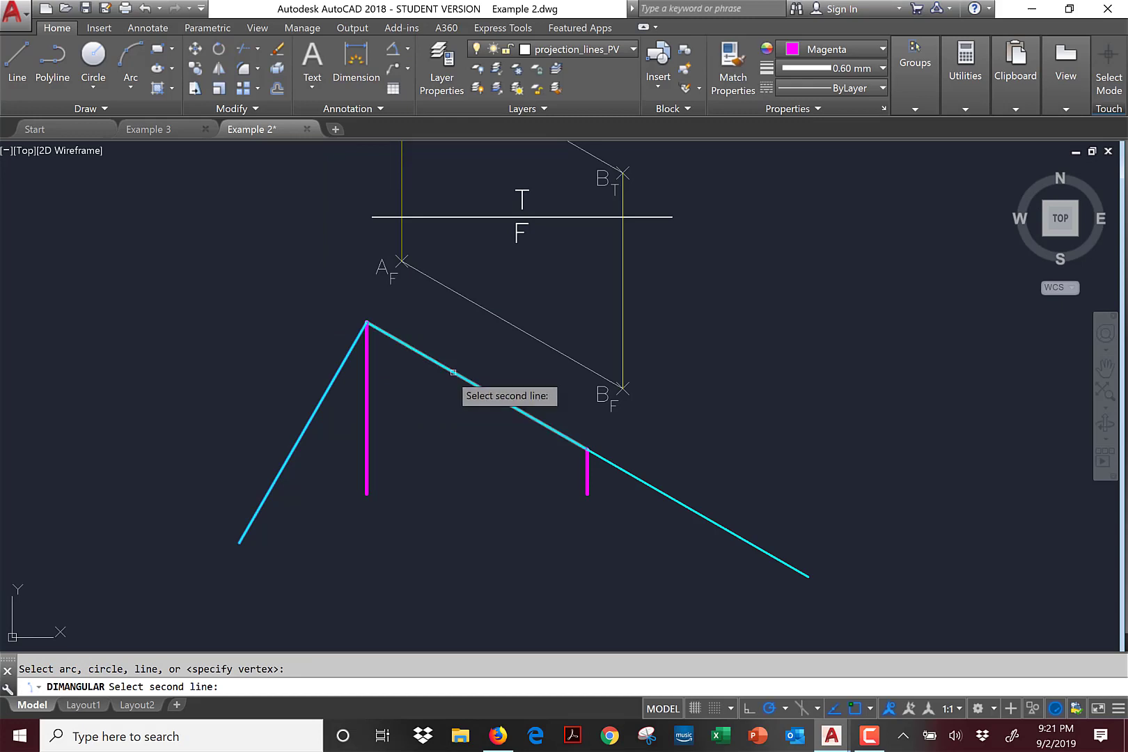
pyautogui.click(453, 373)
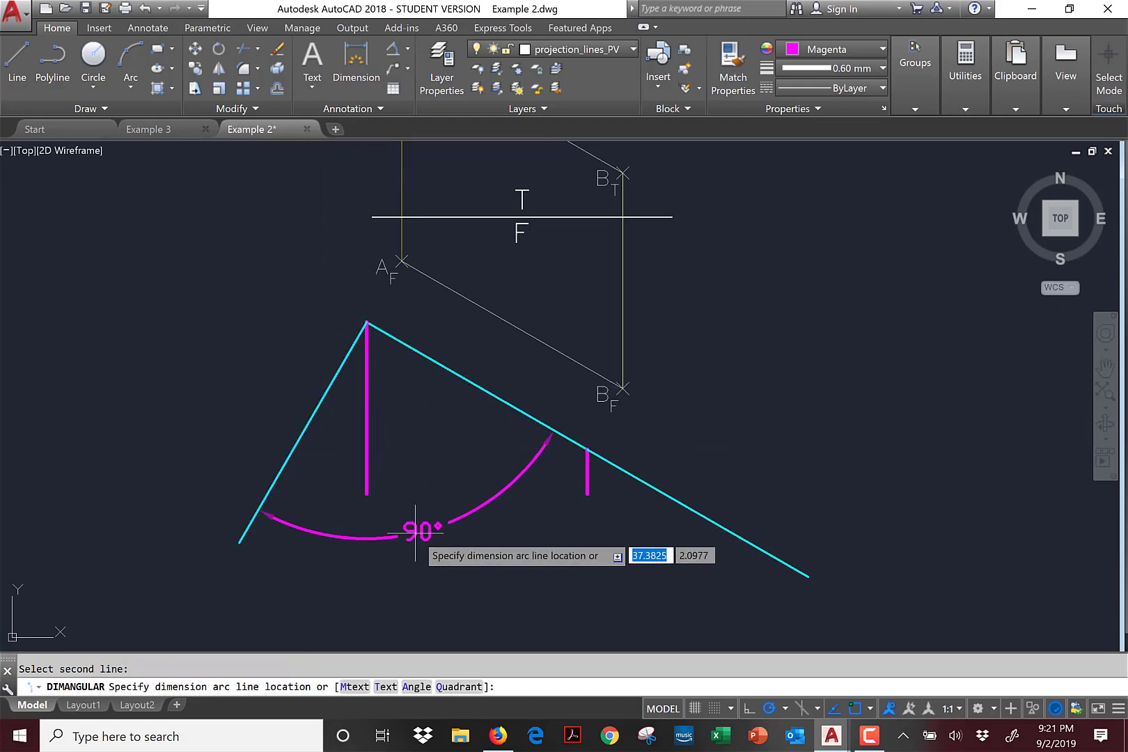
pyautogui.press('Escape')
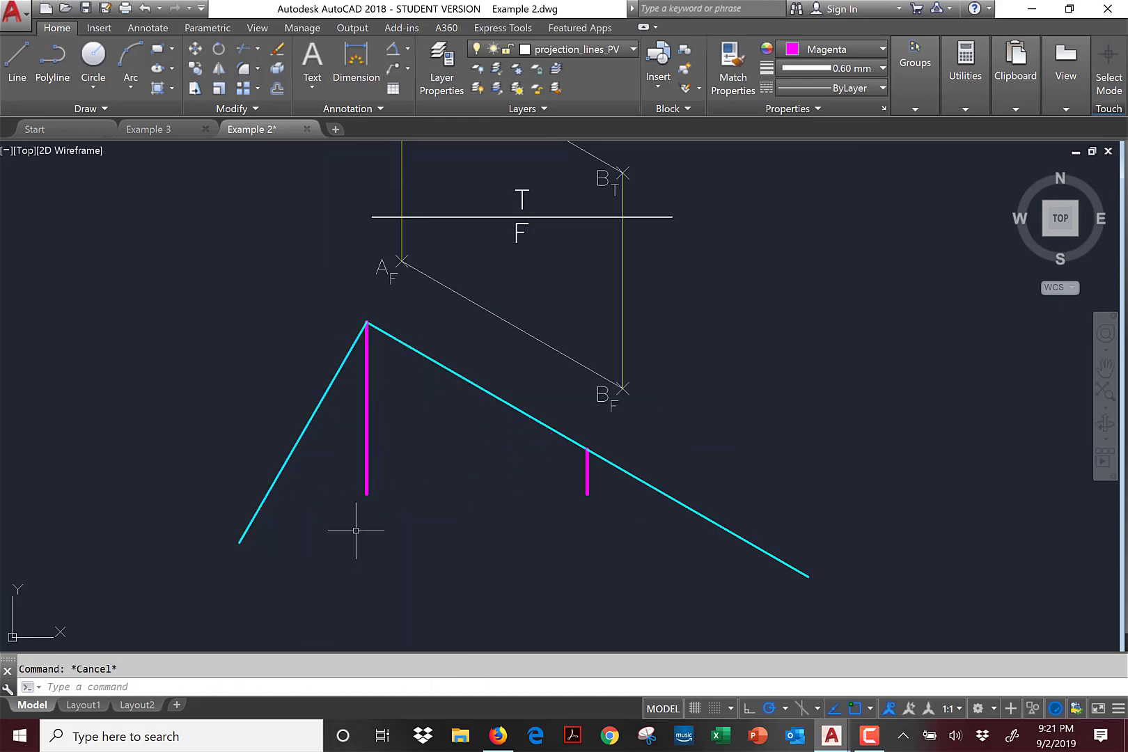
# Rotate the lower cyan extension line by -90° about its junction with the original cyan line.
pyautogui.click(218, 53)
pyautogui.click(662, 490)
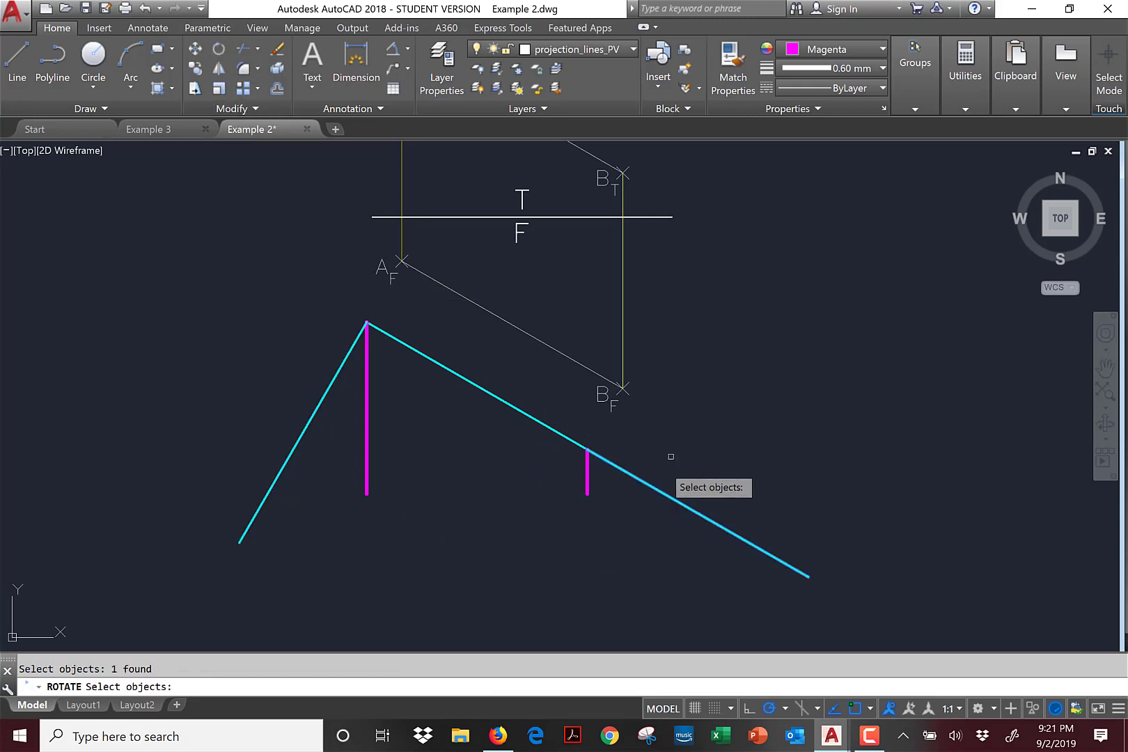
pyautogui.press('Return')
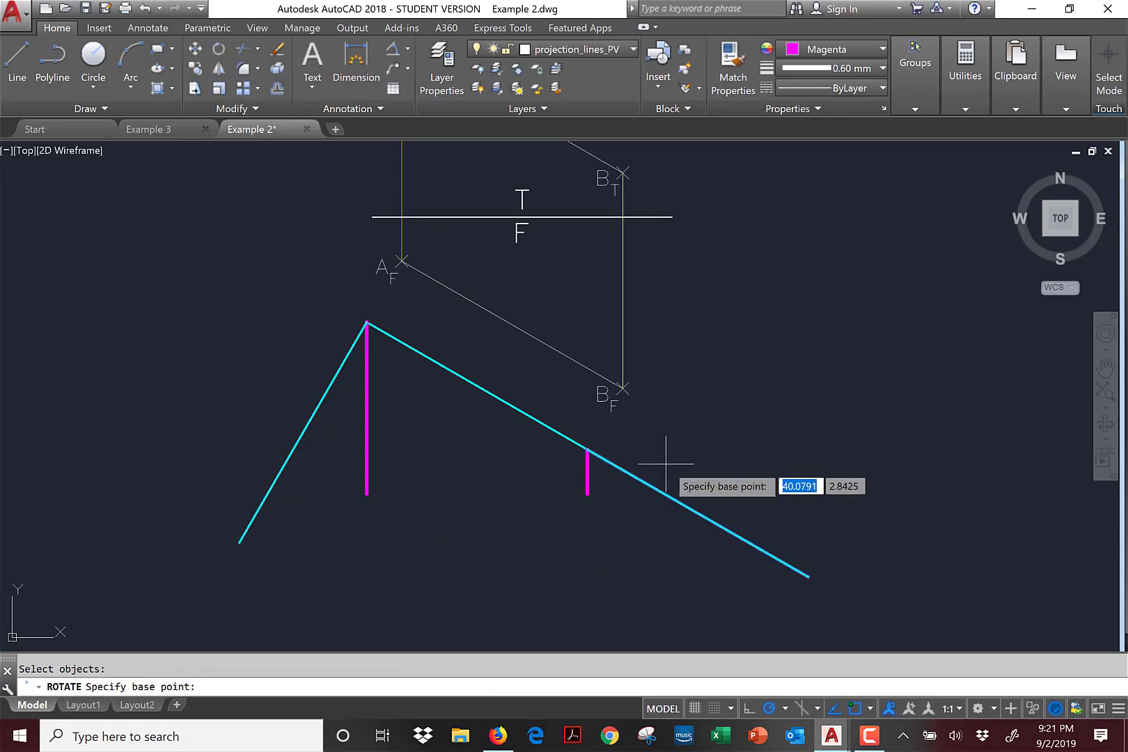
pyautogui.click(587, 449)
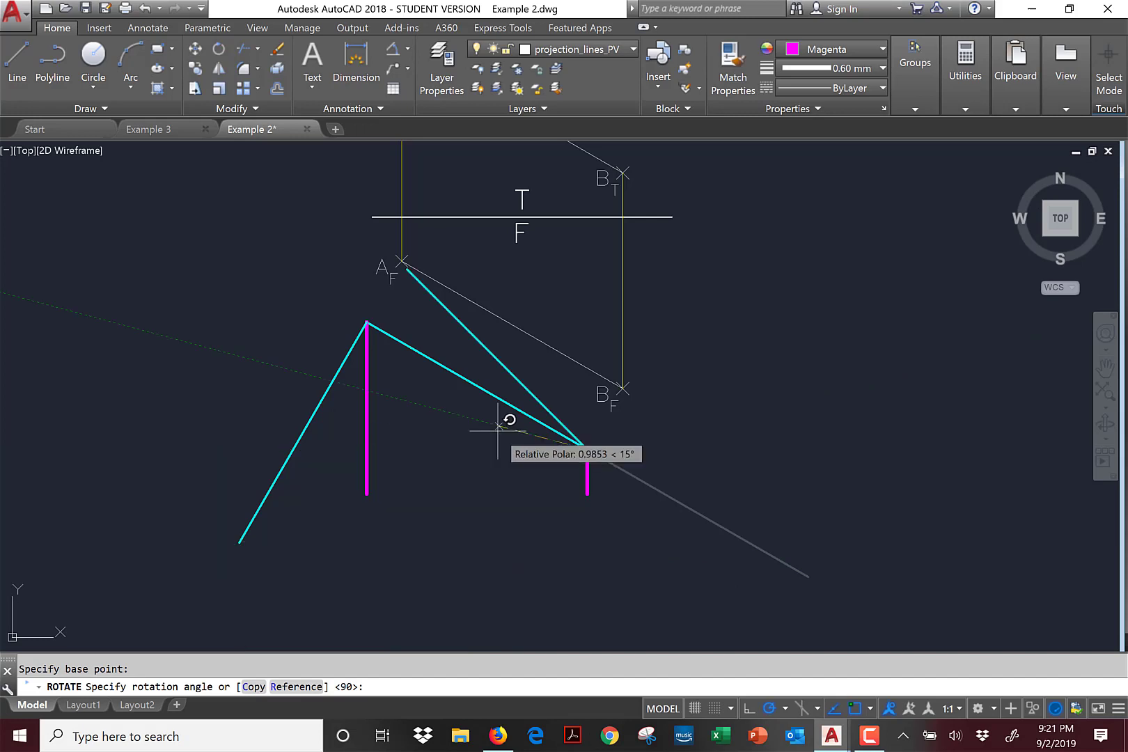
pyautogui.write('-')
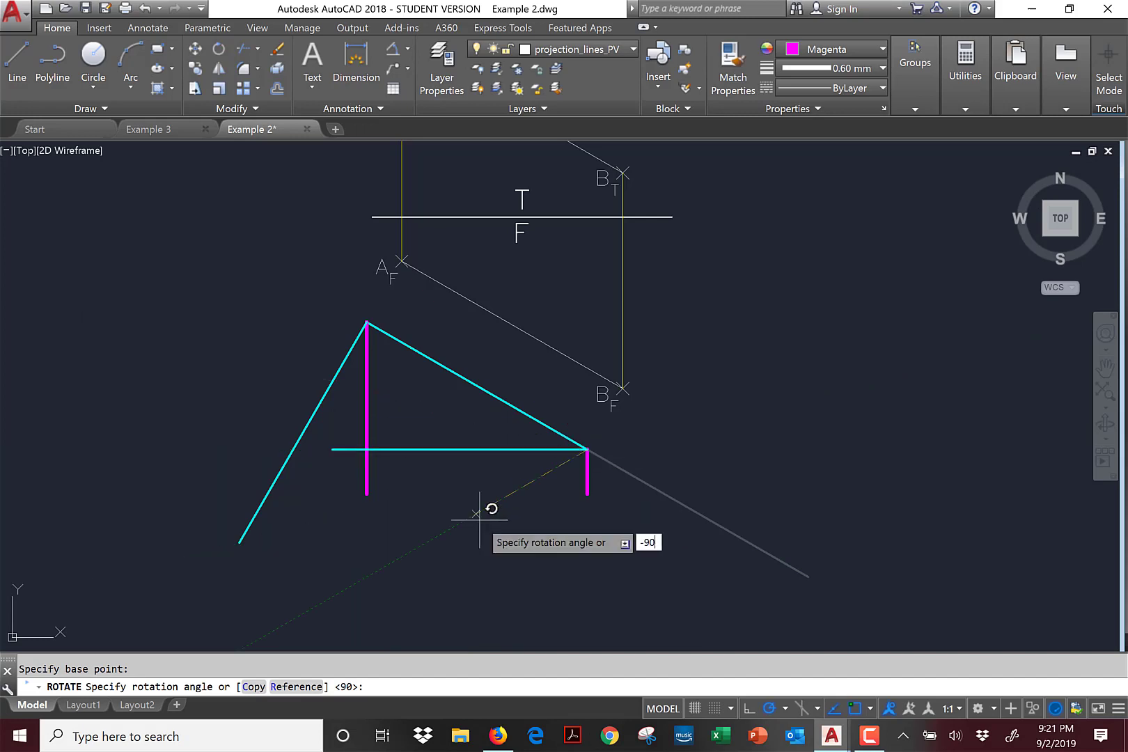
pyautogui.write('90')
pyautogui.press('Return')
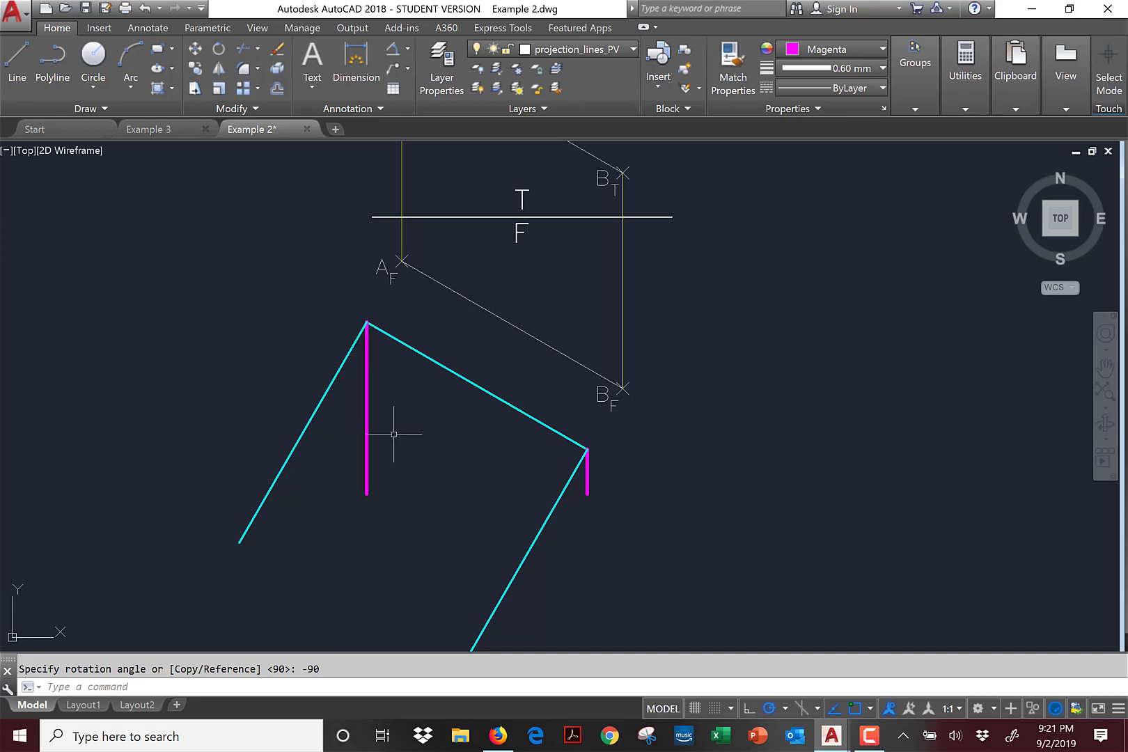
pyautogui.click(221, 50)
pyautogui.click(365, 367)
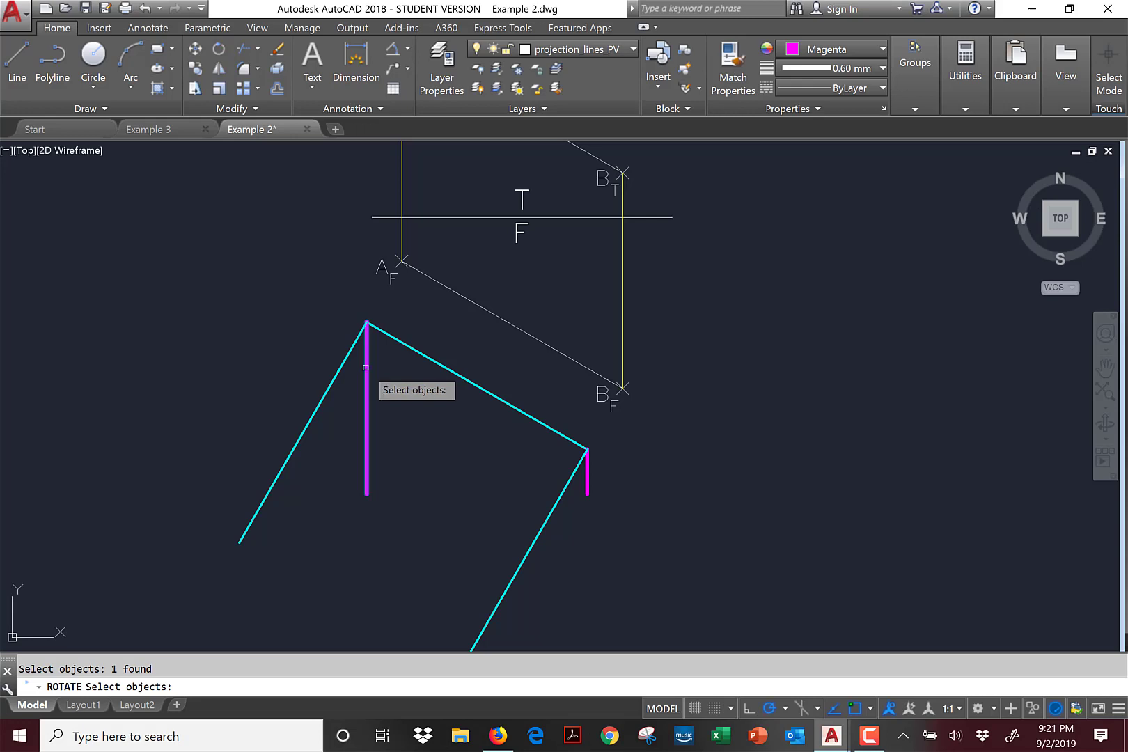
pyautogui.press('Return')
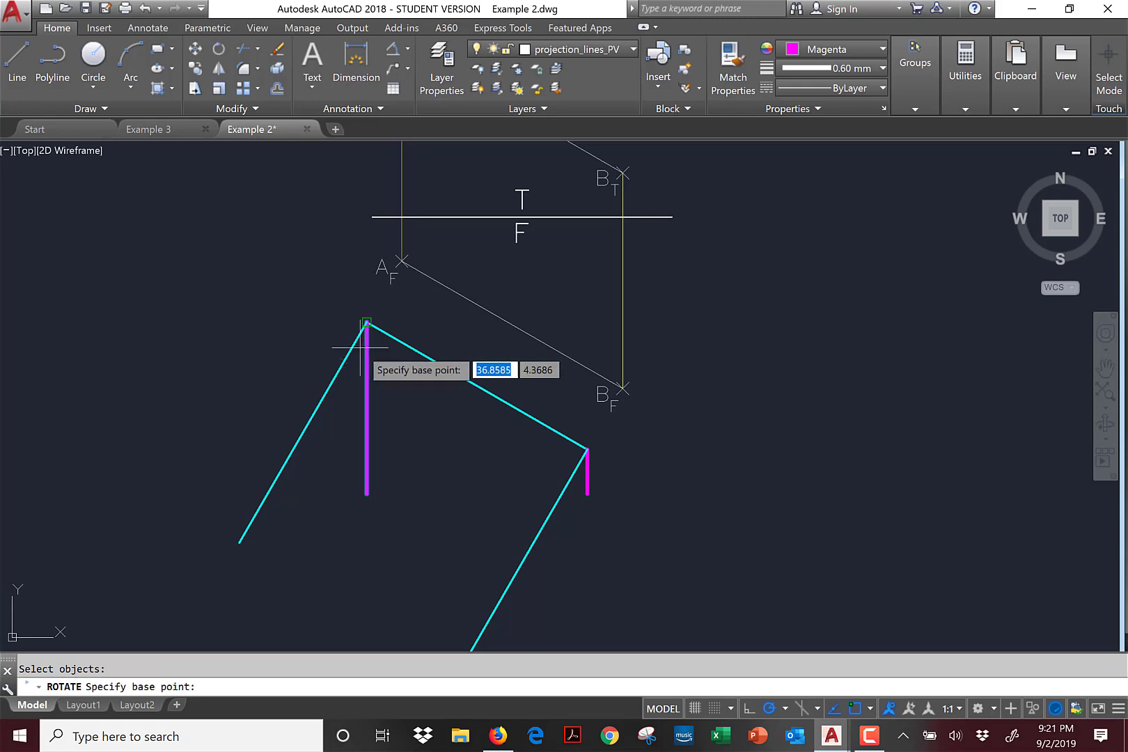
pyautogui.press('Escape')
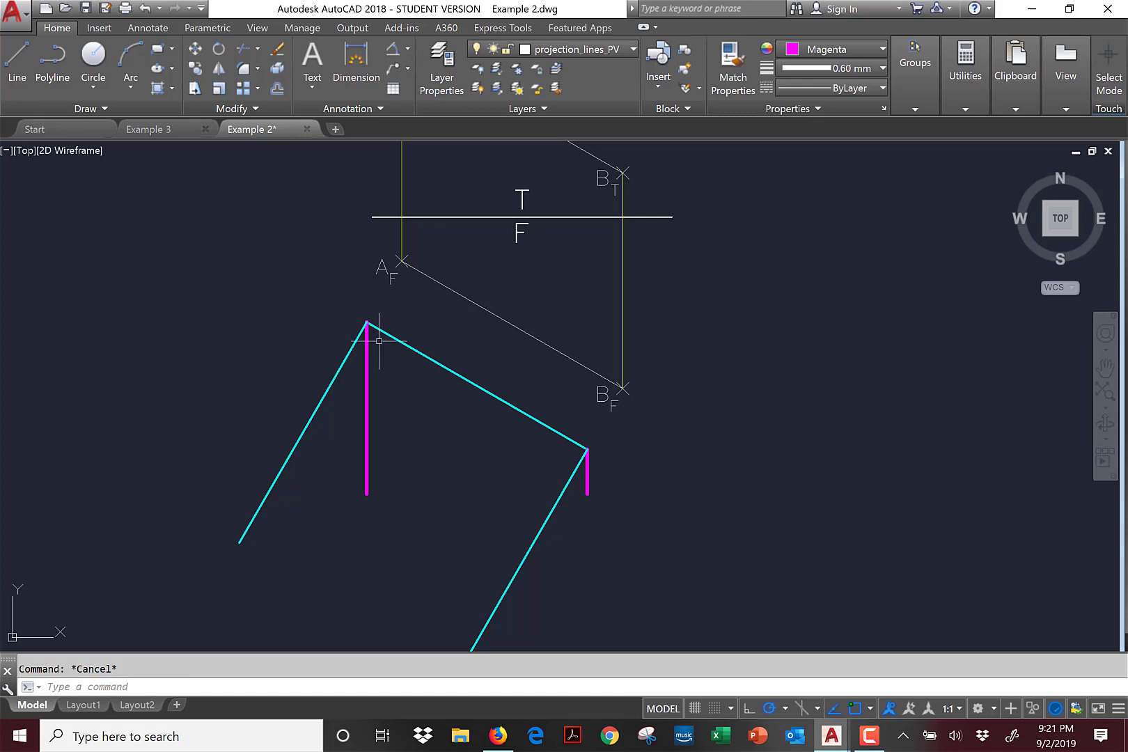
# Rotate the long magenta line about its upper endpoint, using its own two endpoints as the reference angle, to align with the upper perpendicular cyan line.
pyautogui.click(217, 51)
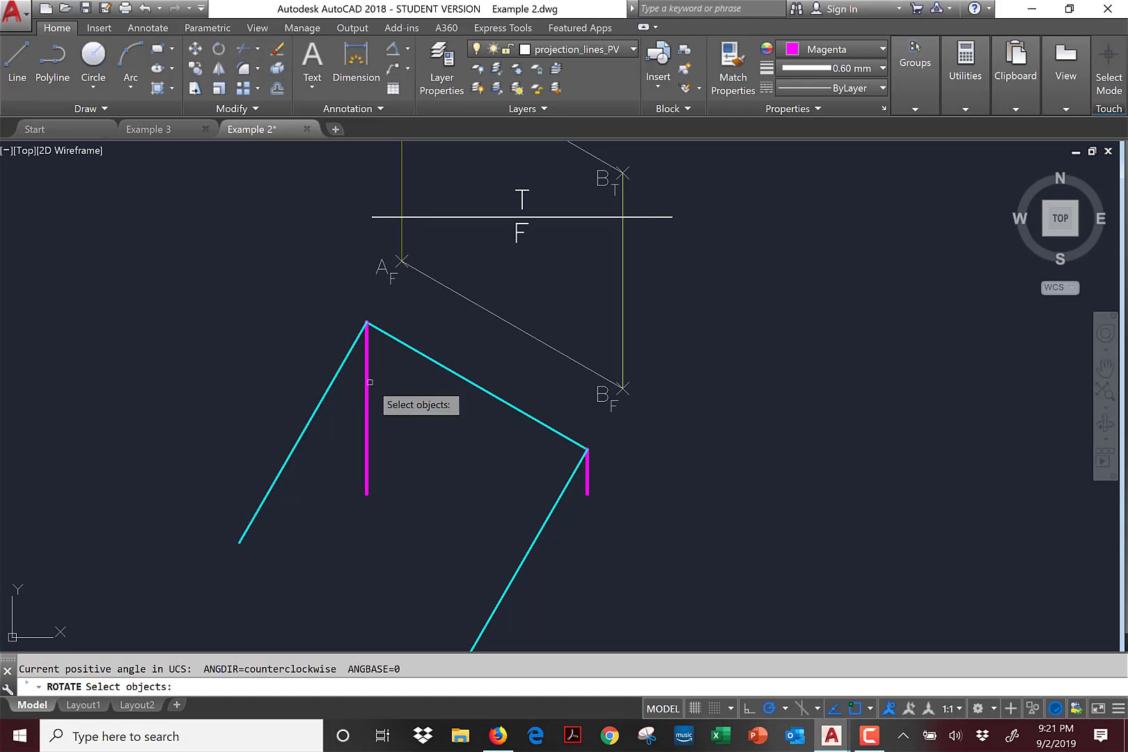
pyautogui.click(367, 384)
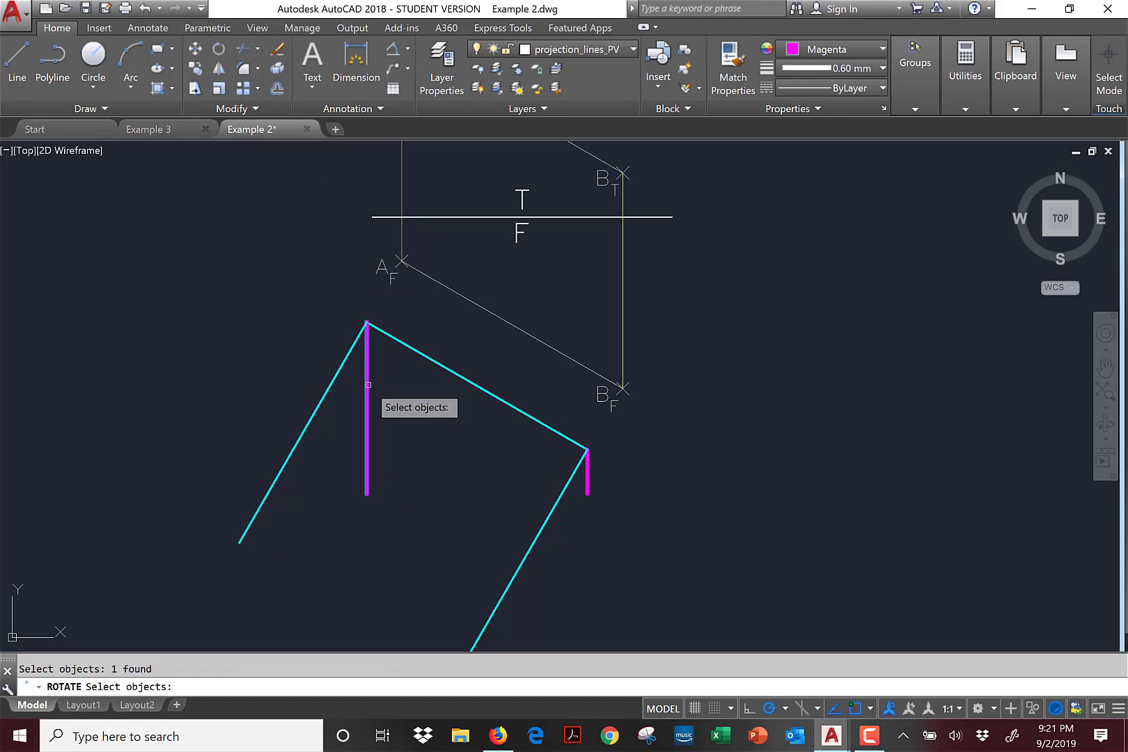
pyautogui.press('Return')
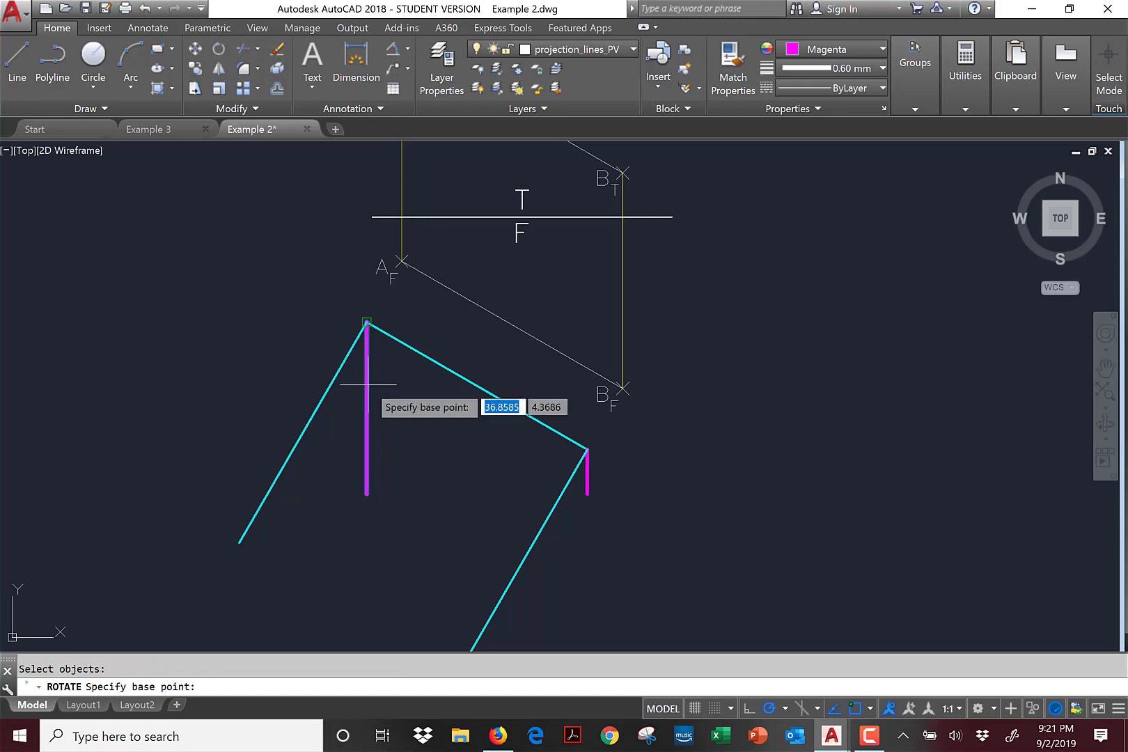
pyautogui.click(366, 322)
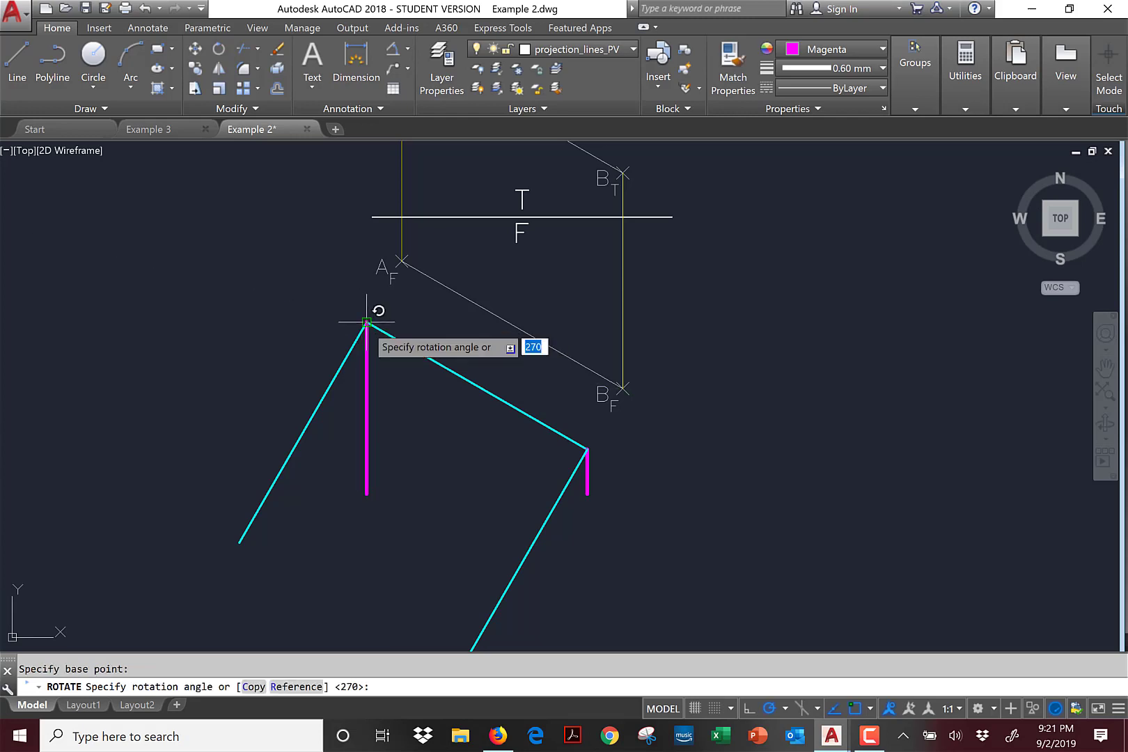
pyautogui.rightClick(418, 322)
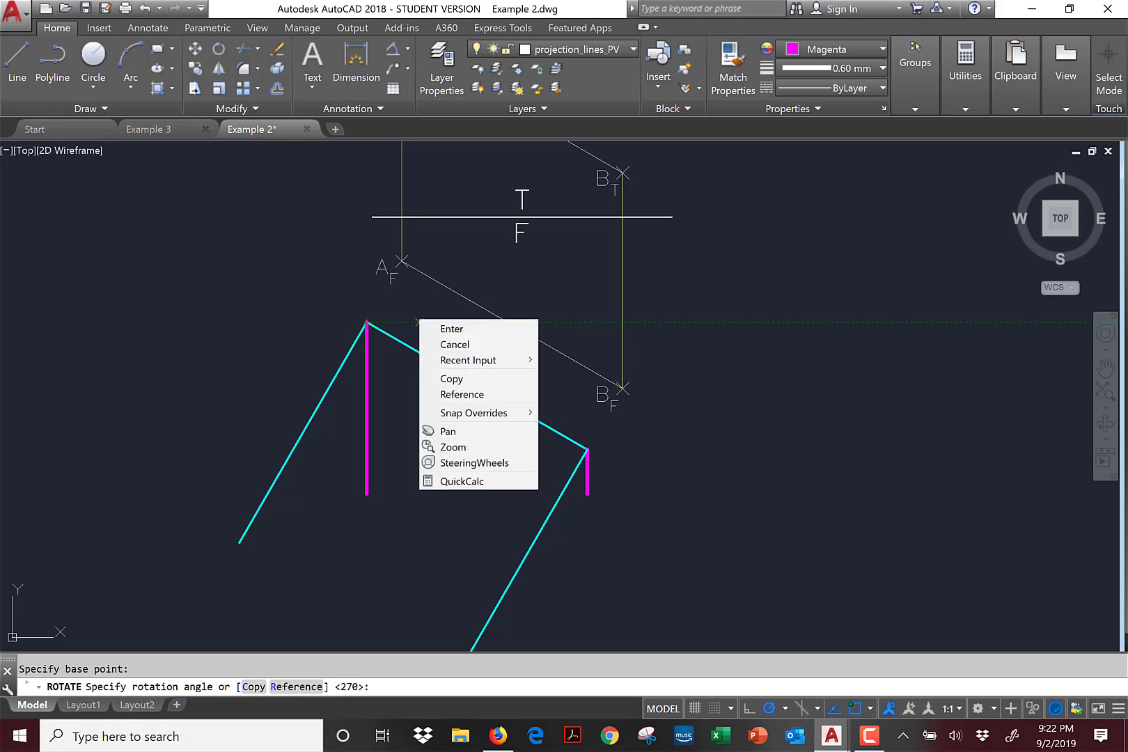
pyautogui.click(461, 394)
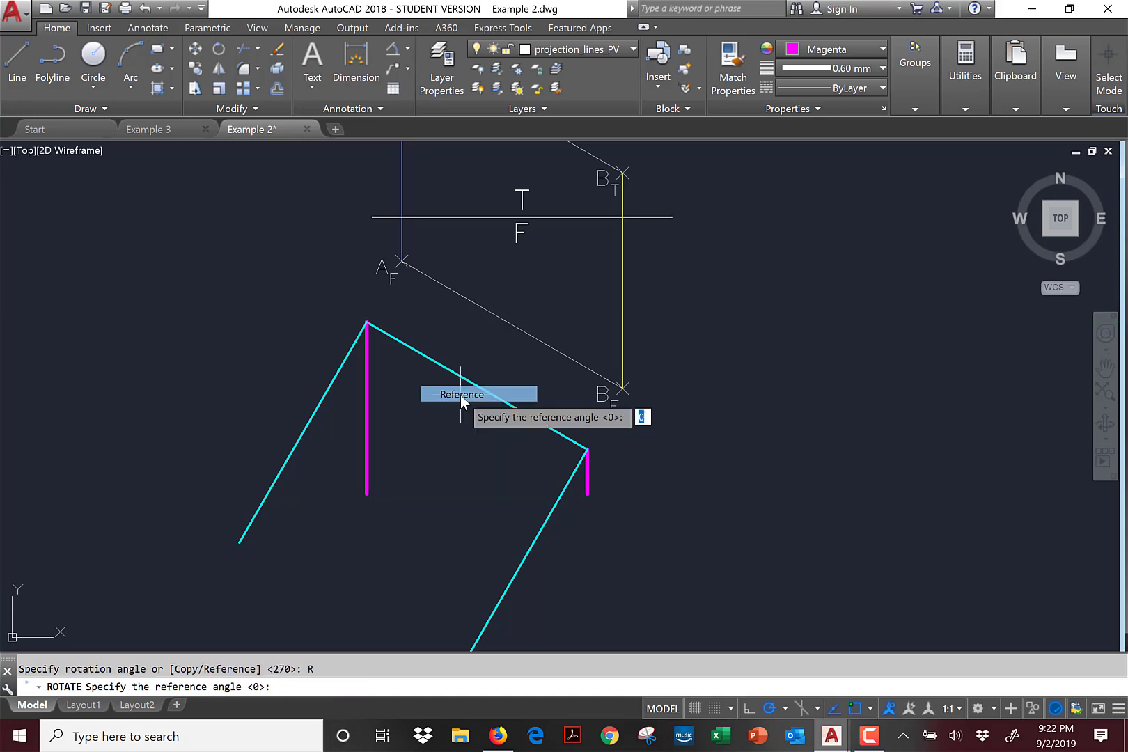
pyautogui.click(366, 322)
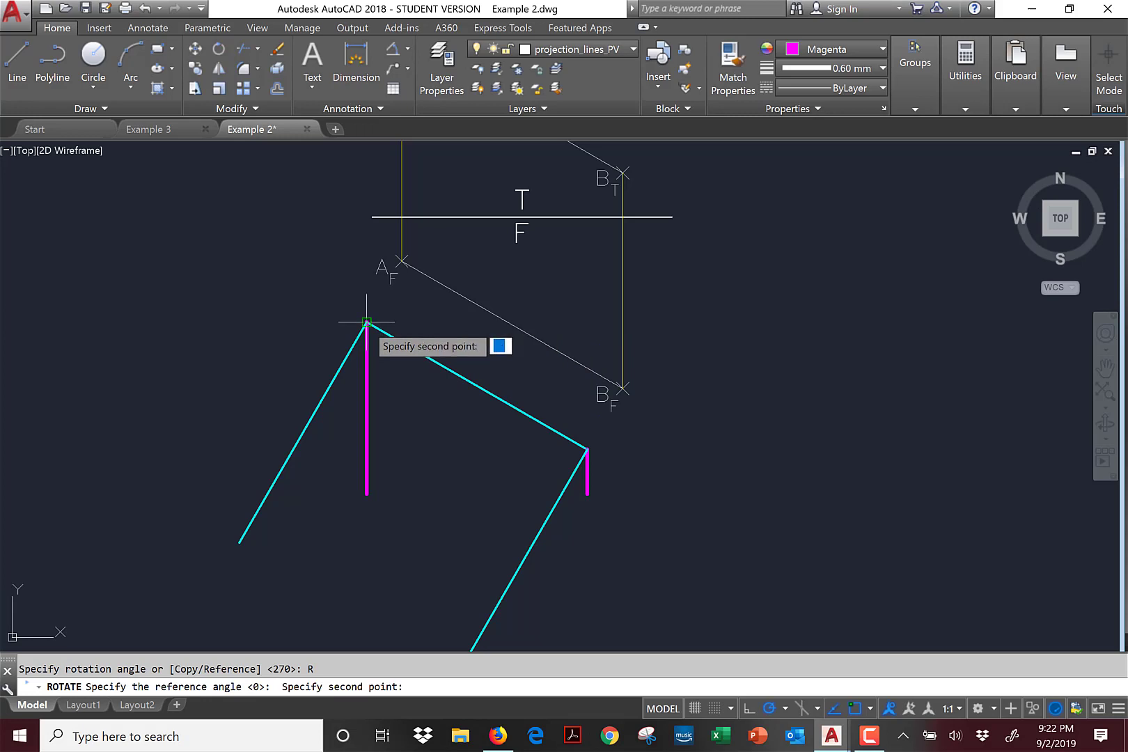
pyautogui.click(366, 494)
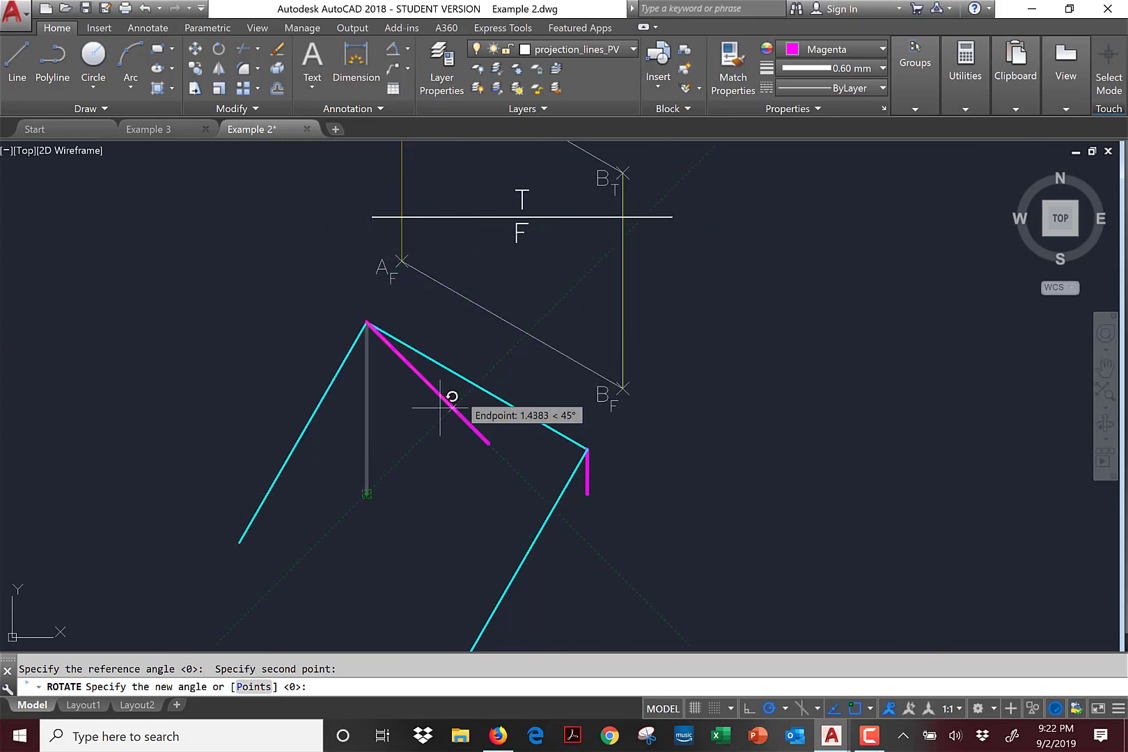
pyautogui.click(247, 531)
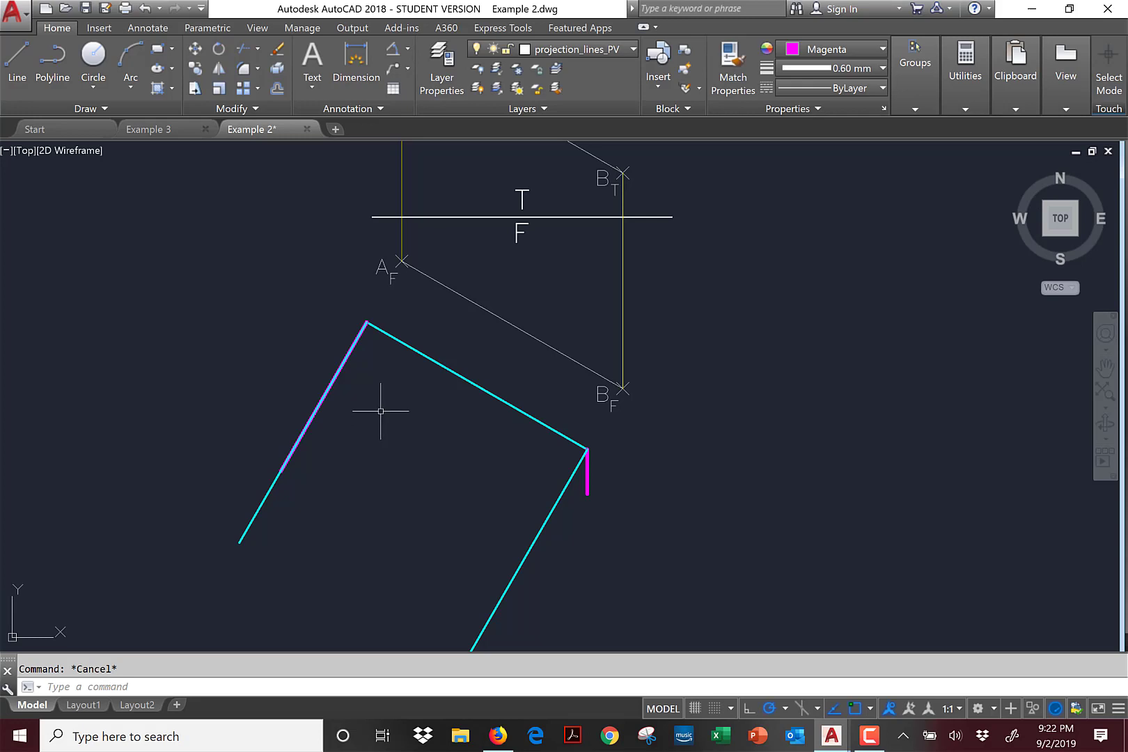
# Rotate the short magenta line about its upper endpoint, using its own two endpoints as the reference angle, to align with the lower perpendicular cyan line.
pyautogui.click(218, 50)
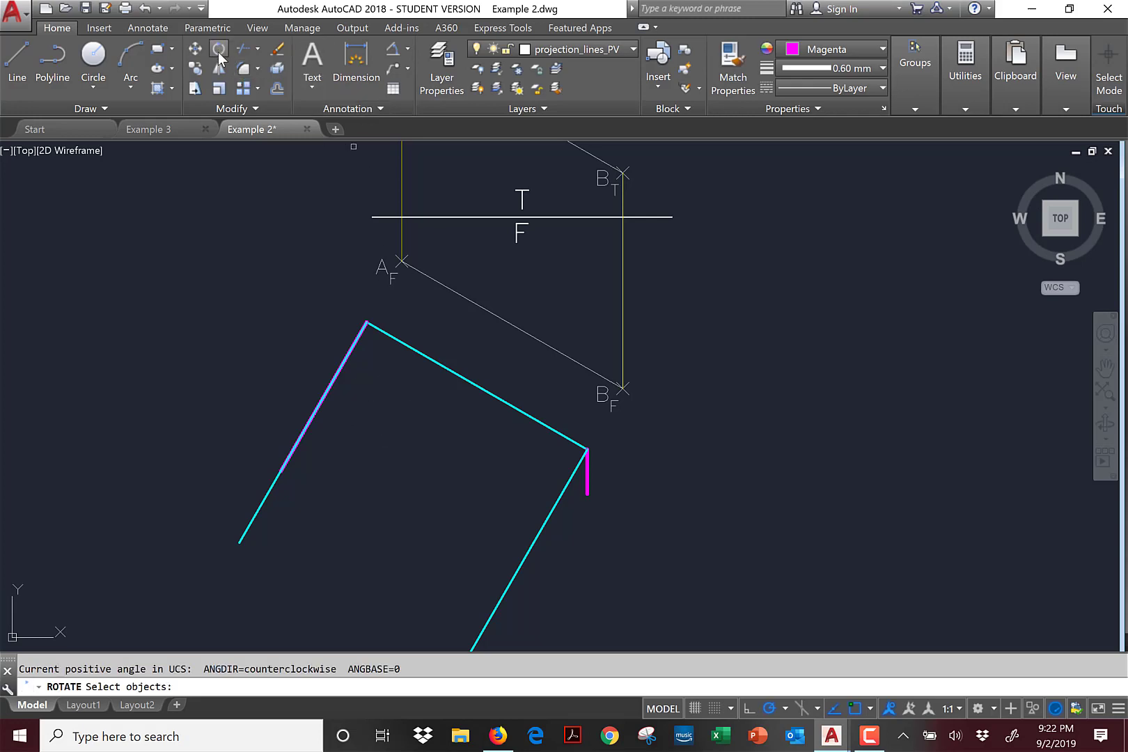
pyautogui.click(588, 472)
pyautogui.press('Return')
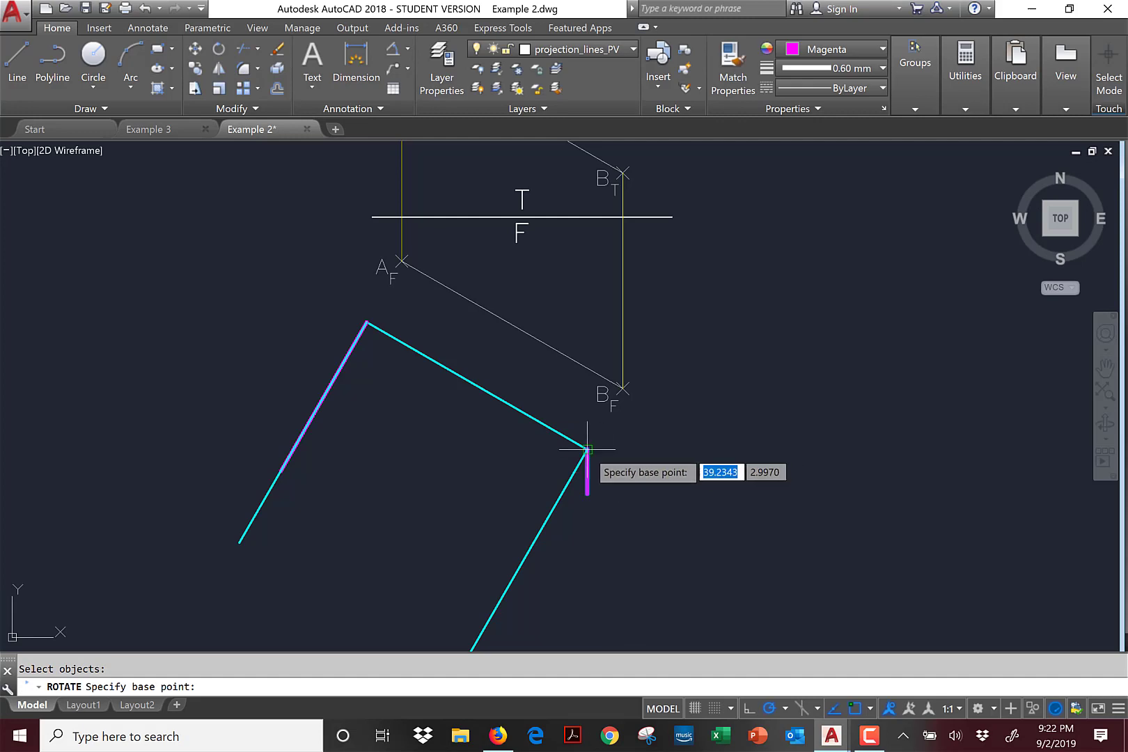
pyautogui.click(587, 449)
pyautogui.rightClick(661, 449)
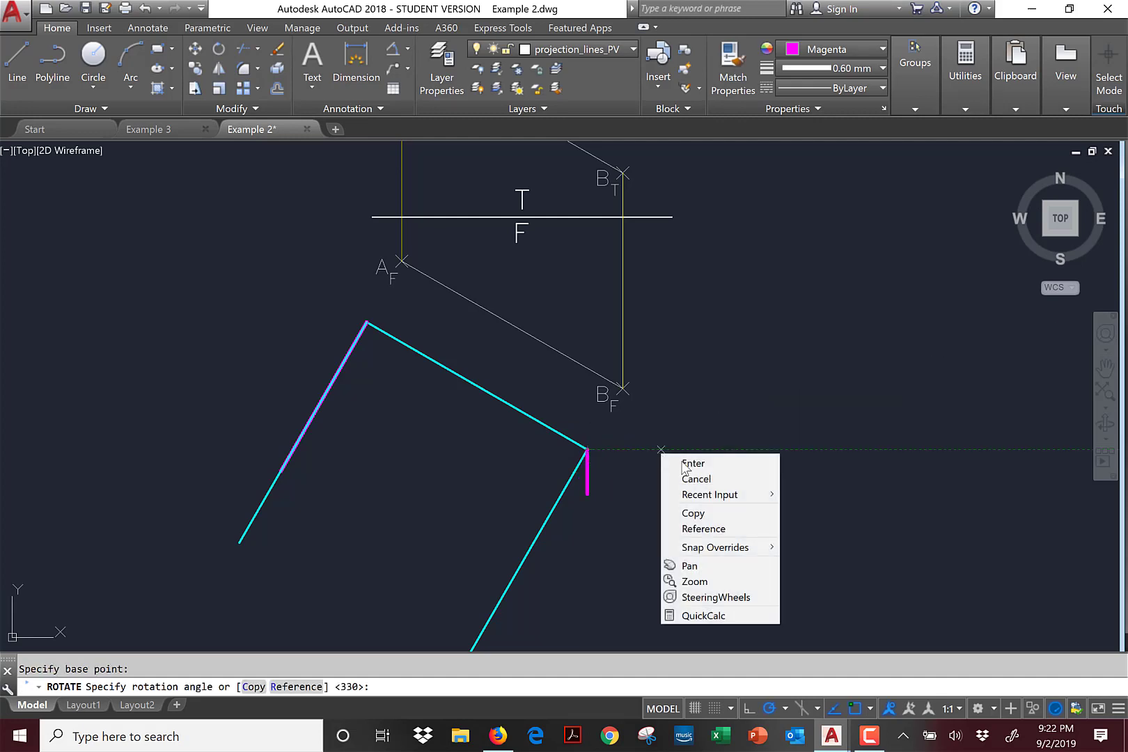
pyautogui.click(717, 530)
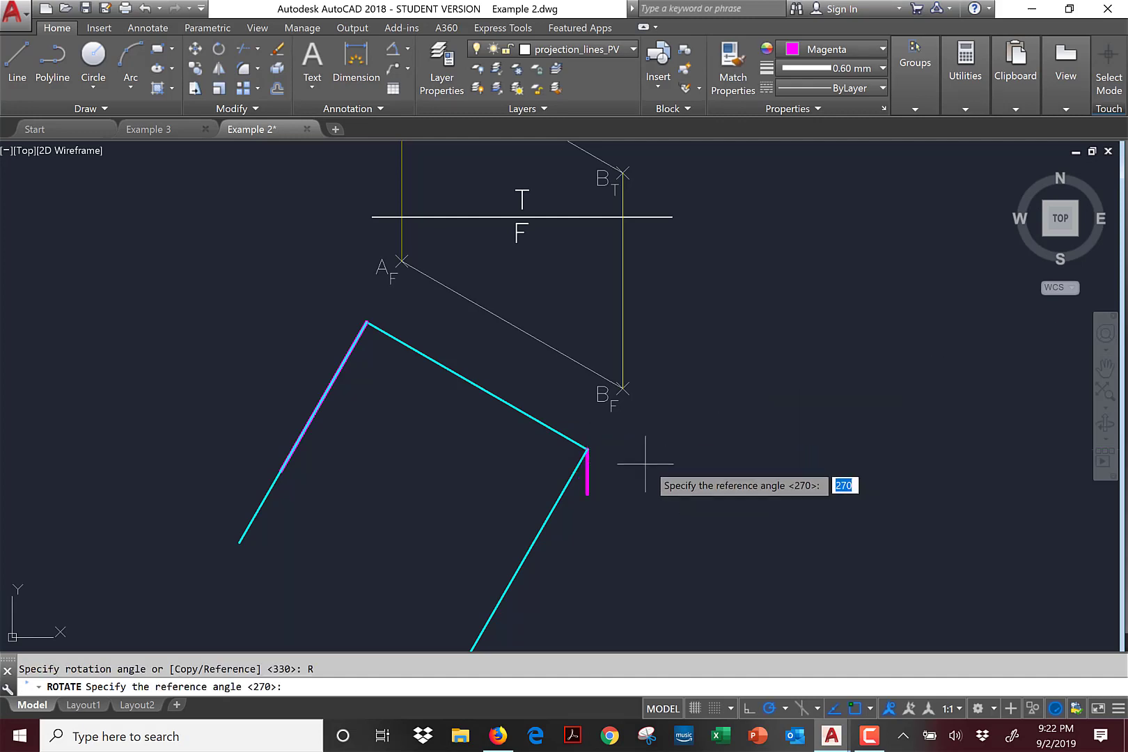
pyautogui.click(587, 451)
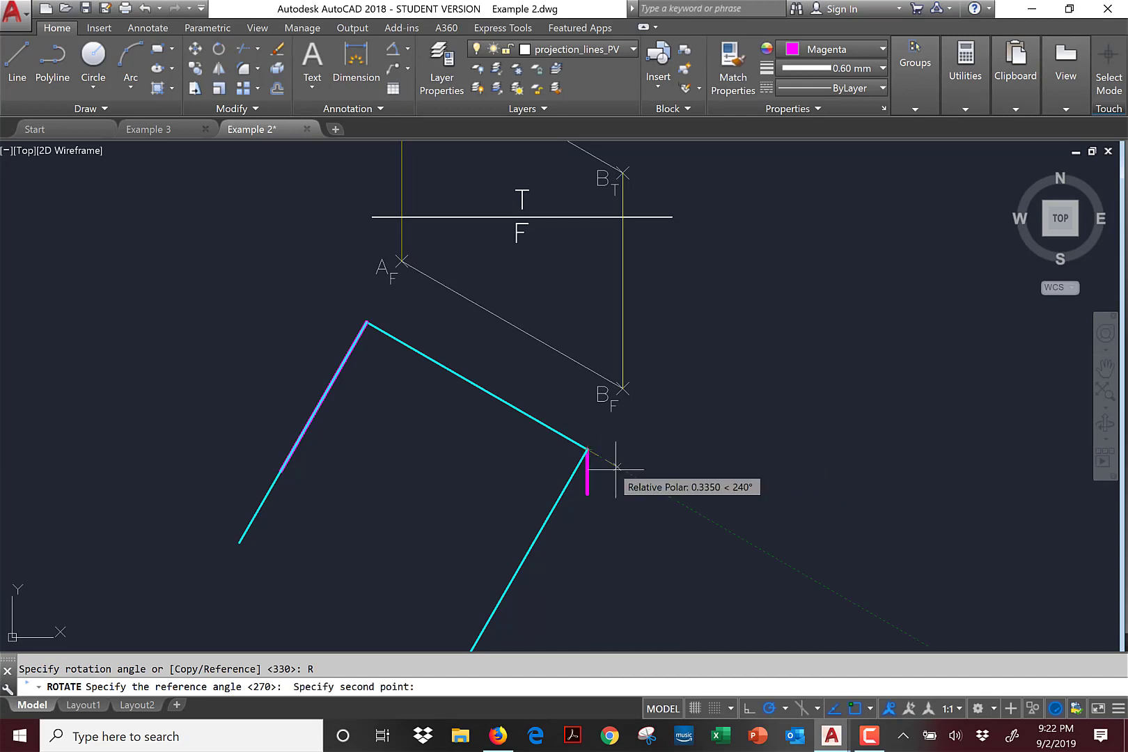
pyautogui.click(587, 493)
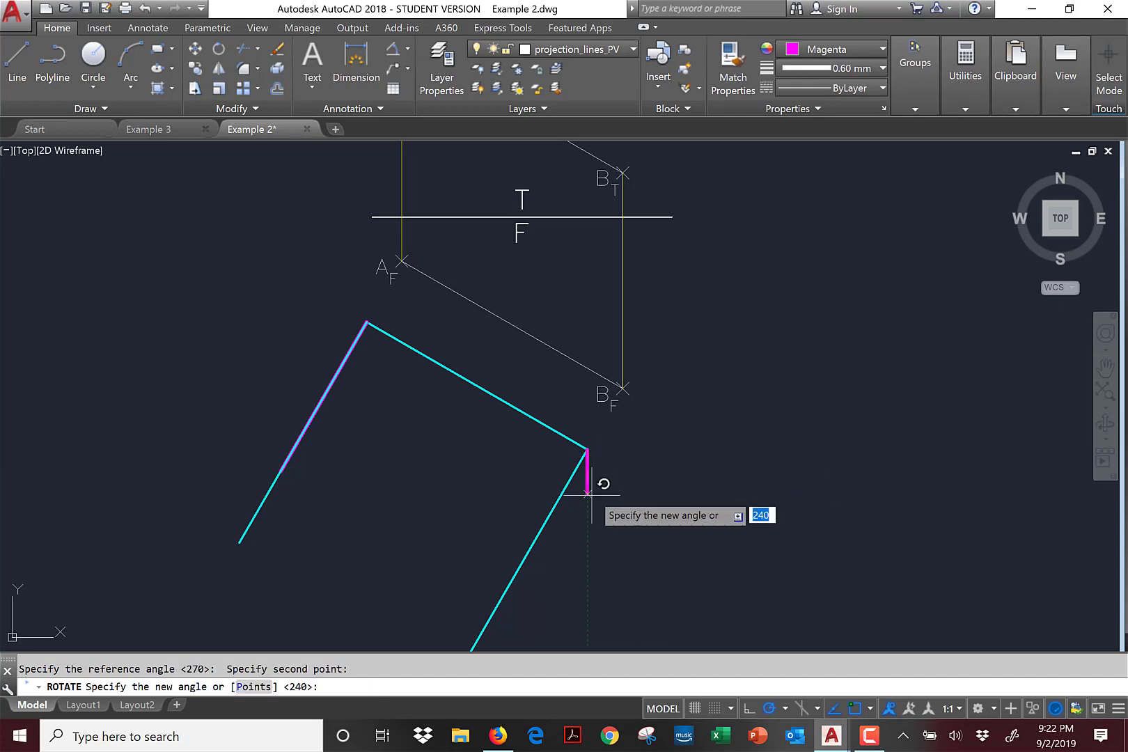
pyautogui.scroll(-2, 557, 558)
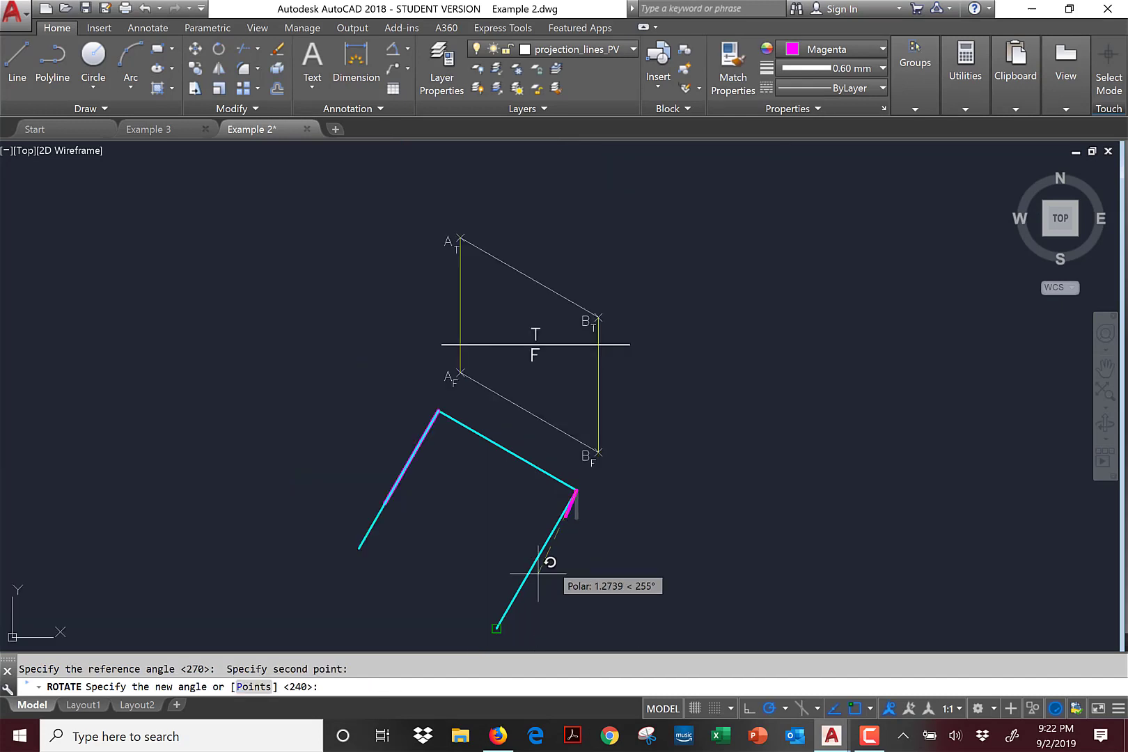
pyautogui.click(495, 629)
pyautogui.press('Escape')
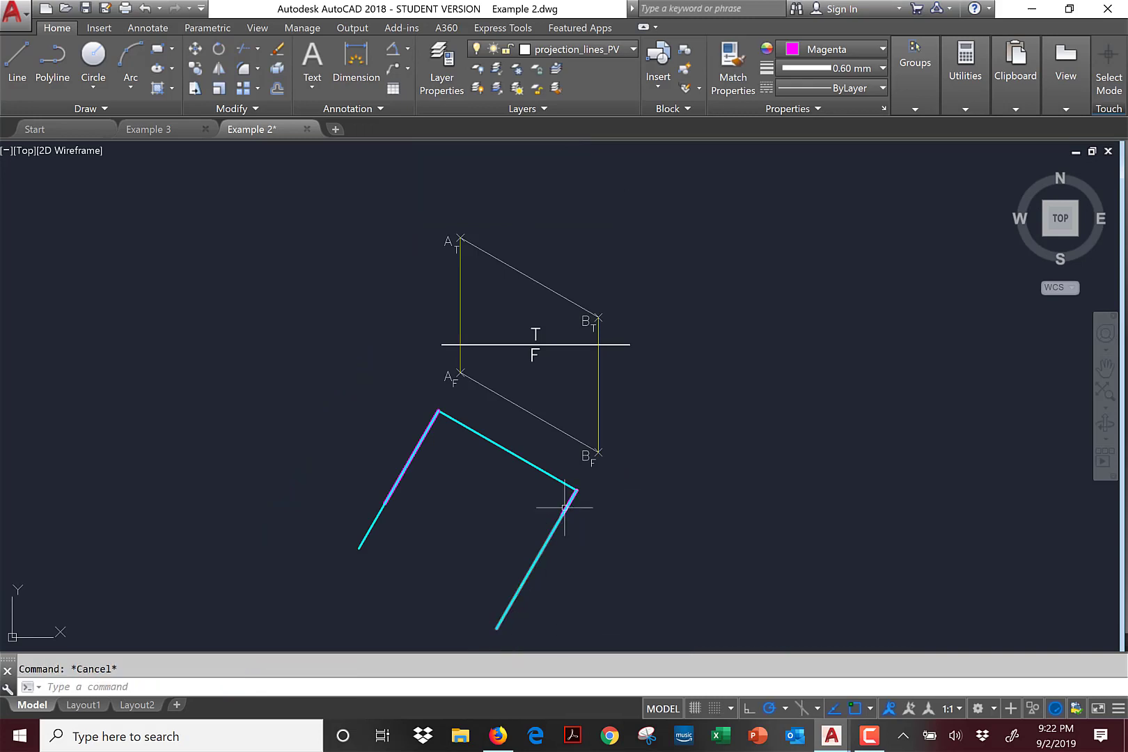
# Compare the construction with the finished True Length of AB example, examining how the green line joins the ends of the magenta lines.
pyautogui.moveTo(932, 464); pyautogui.dragTo(167, 408, button='middle')
pyautogui.moveTo(862, 453); pyautogui.dragTo(75, 468, button='middle')
pyautogui.moveTo(564, 437); pyautogui.dragTo(112, 430, button='middle')
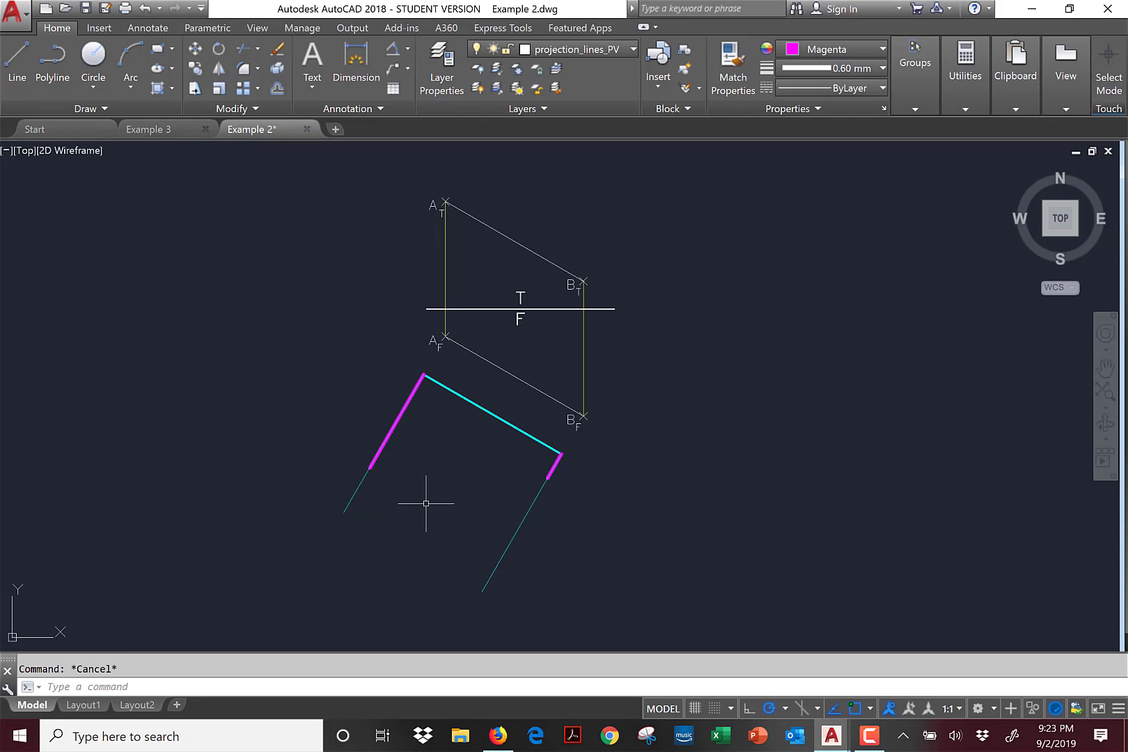
pyautogui.moveTo(931, 512); pyautogui.dragTo(154, 475, button='middle')
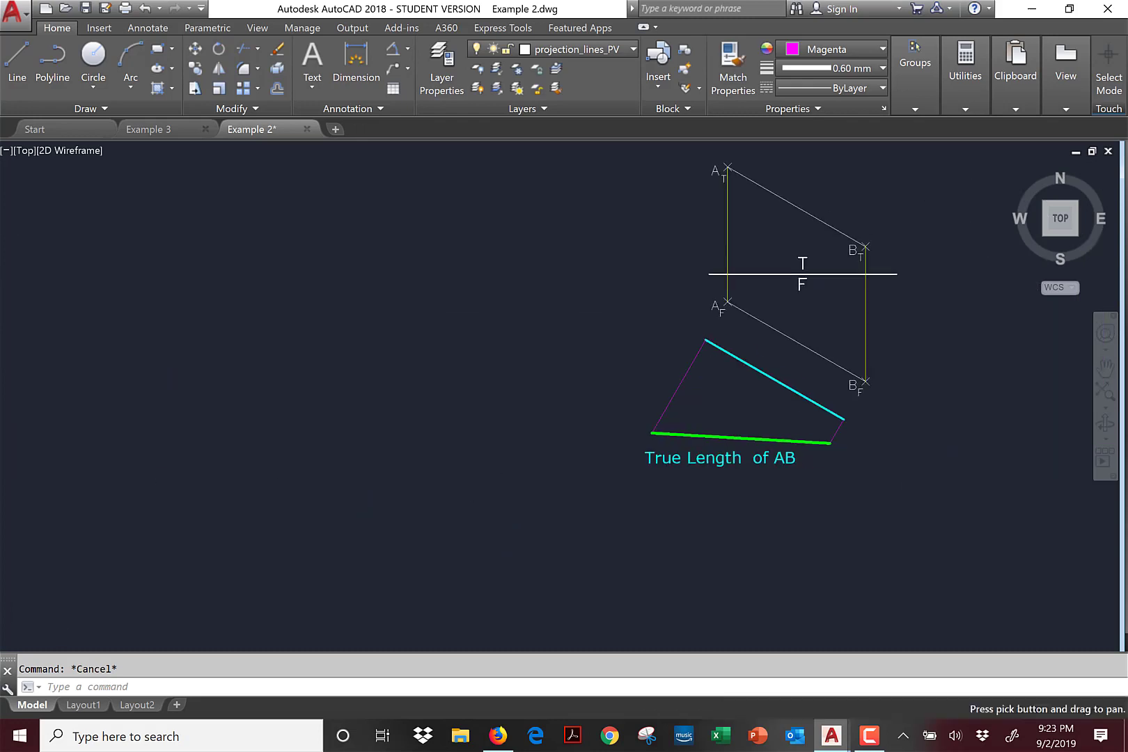
pyautogui.scroll(2, 769, 440)
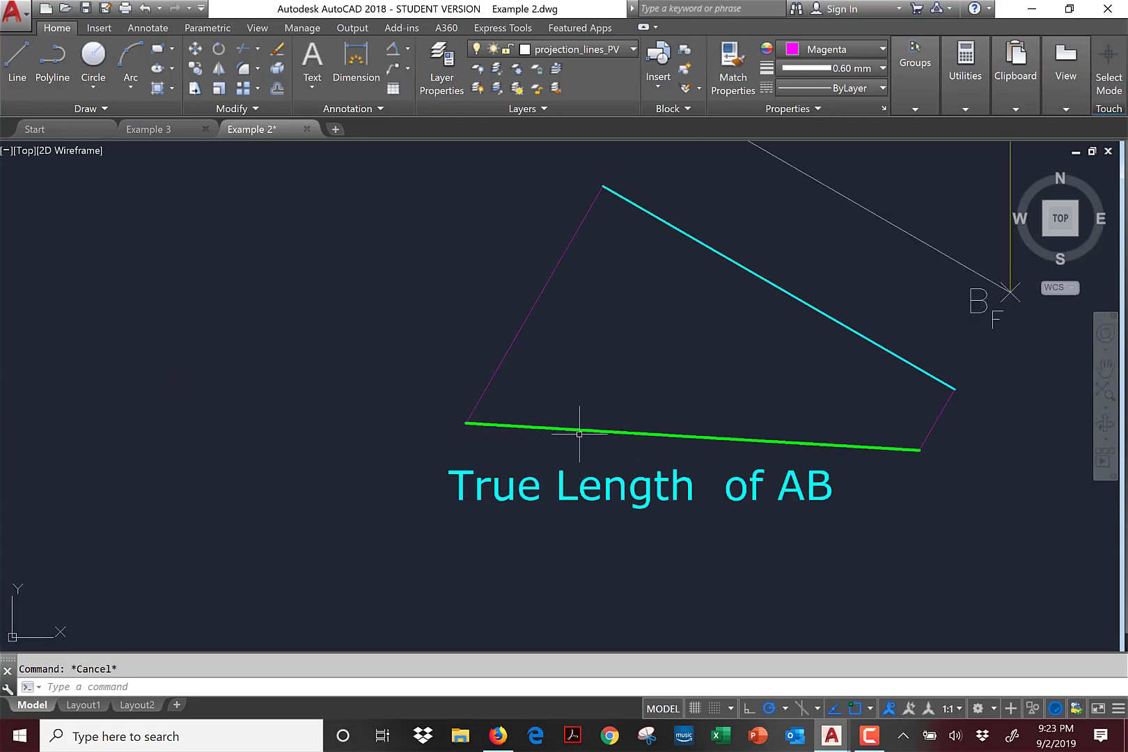
pyautogui.scroll(-1, 465, 380)
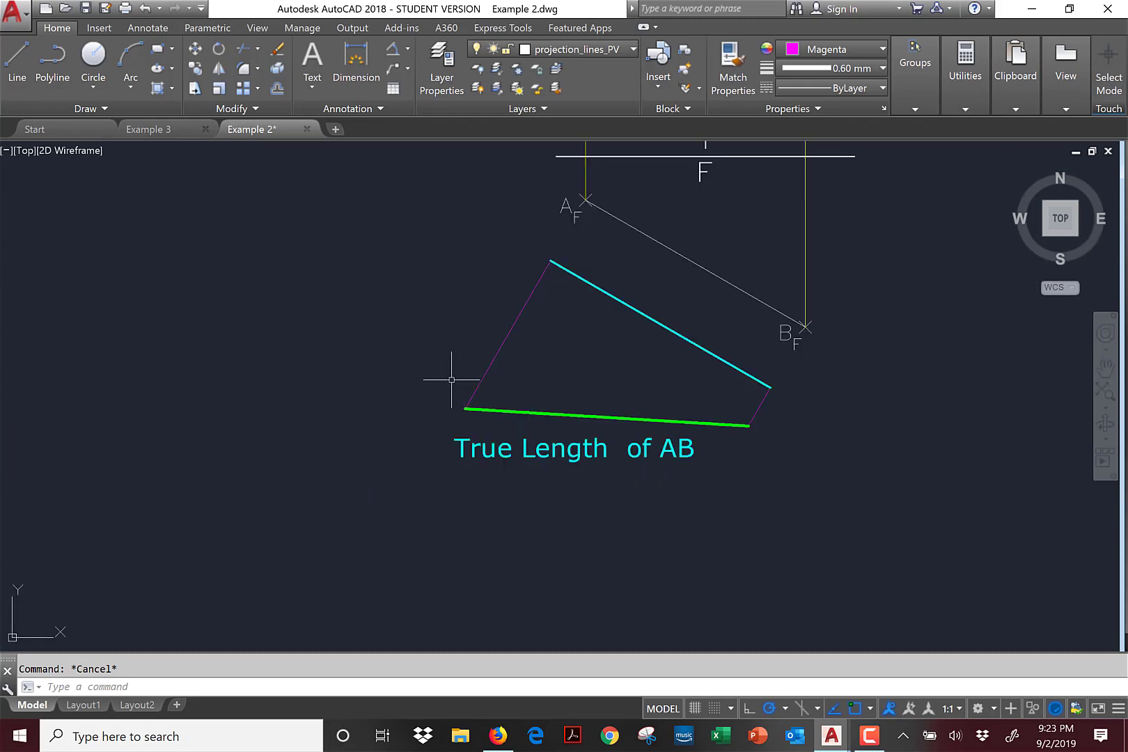
pyautogui.moveTo(257, 365); pyautogui.dragTo(984, 371, button='middle')
pyautogui.moveTo(316, 377); pyautogui.dragTo(902, 382, button='middle')
pyautogui.moveTo(463, 393); pyautogui.dragTo(613, 395, button='middle')
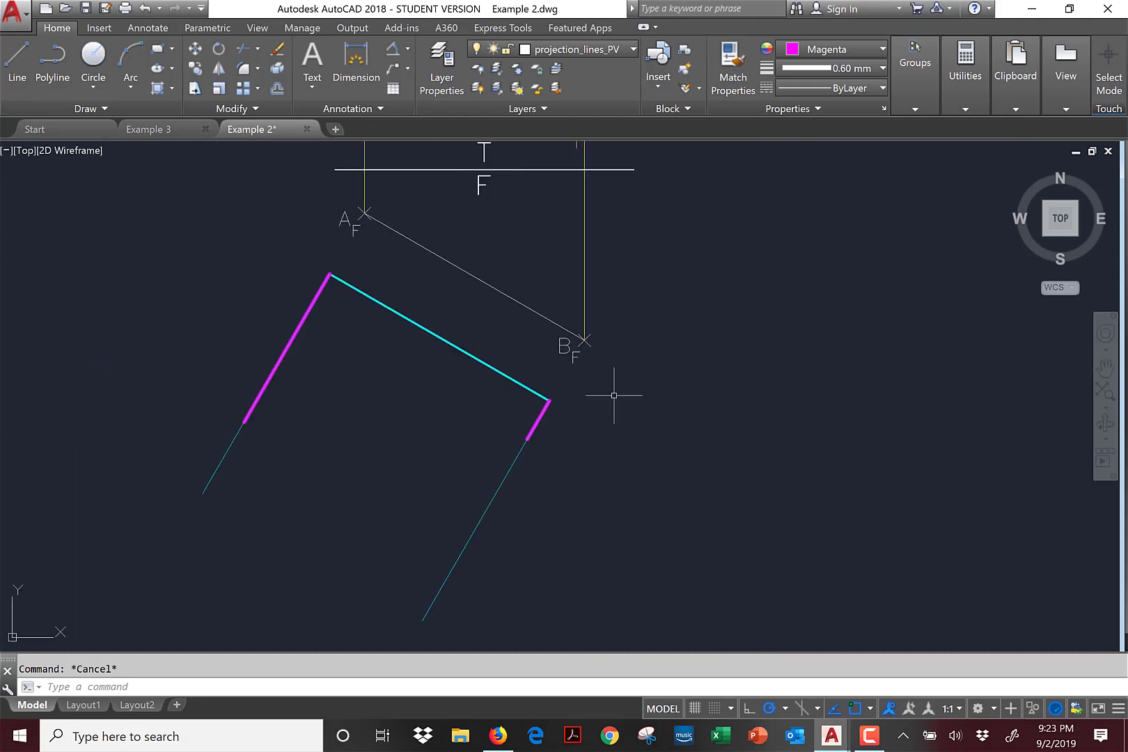
# Delete both thin cyan perpendicular extension lines, keeping the magenta transfer distances.
pyautogui.click(522, 578)
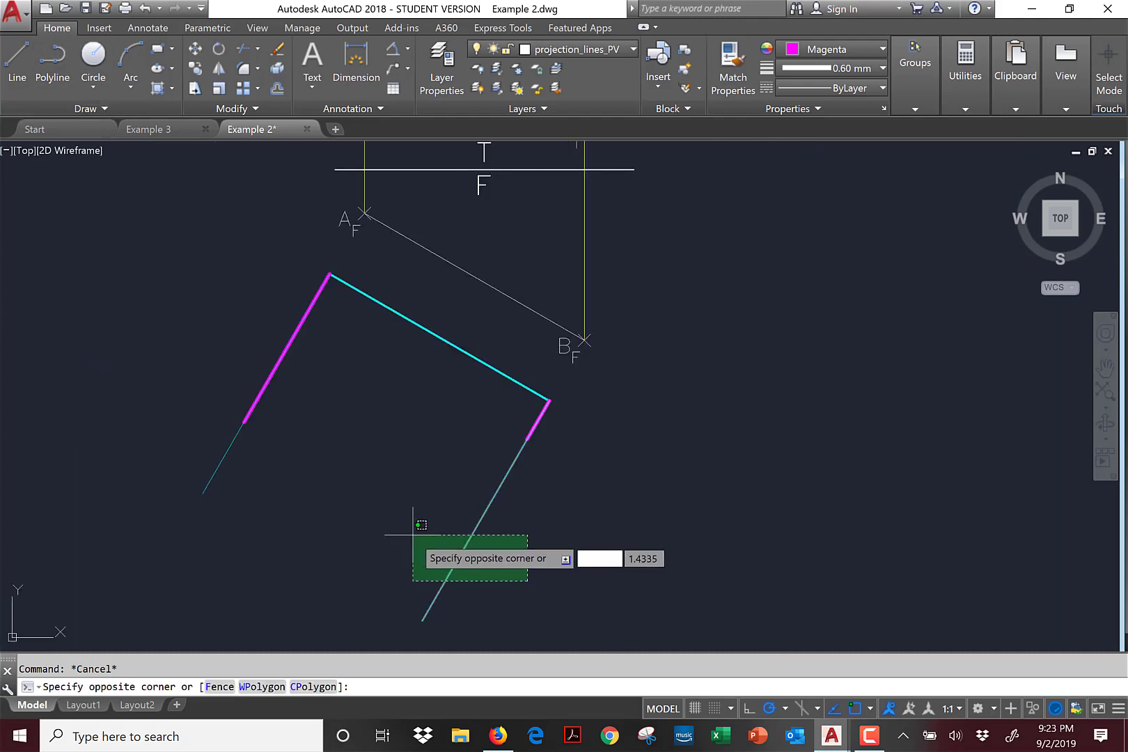
pyautogui.click(416, 518)
pyautogui.press('Delete')
pyautogui.click(240, 496)
pyautogui.click(135, 462)
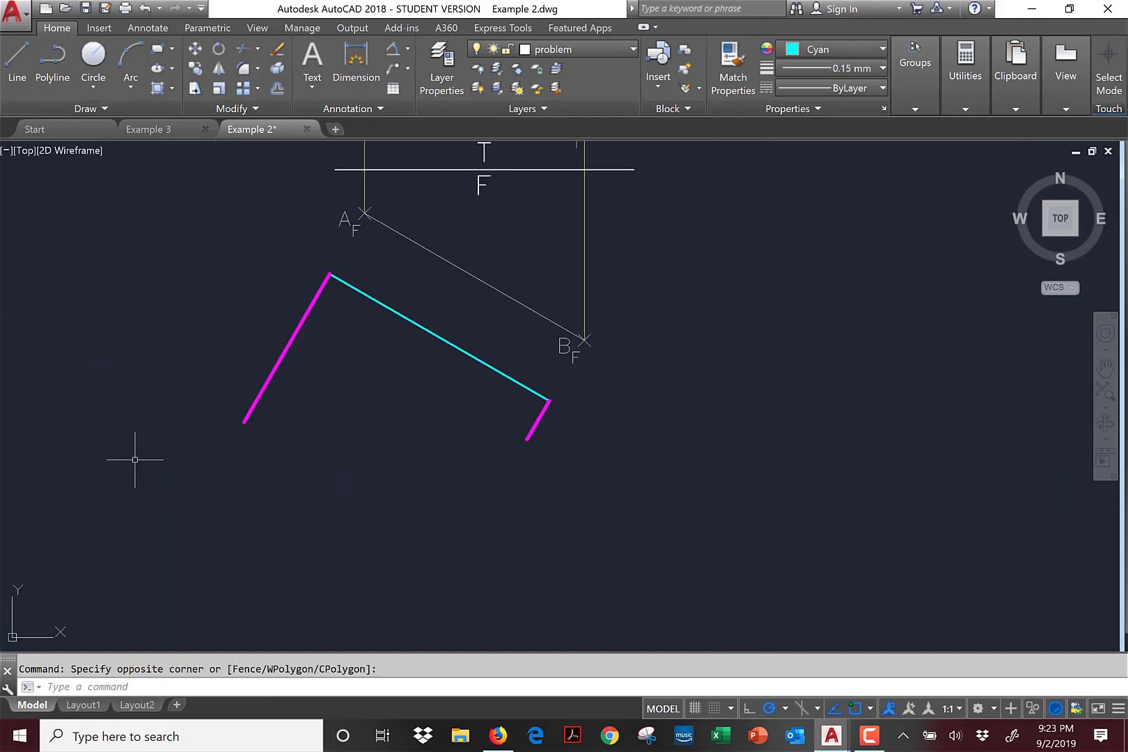
pyautogui.press('Delete')
# Draw a line joining the free lower endpoints of the long and short magenta lines.
pyautogui.click(19, 61)
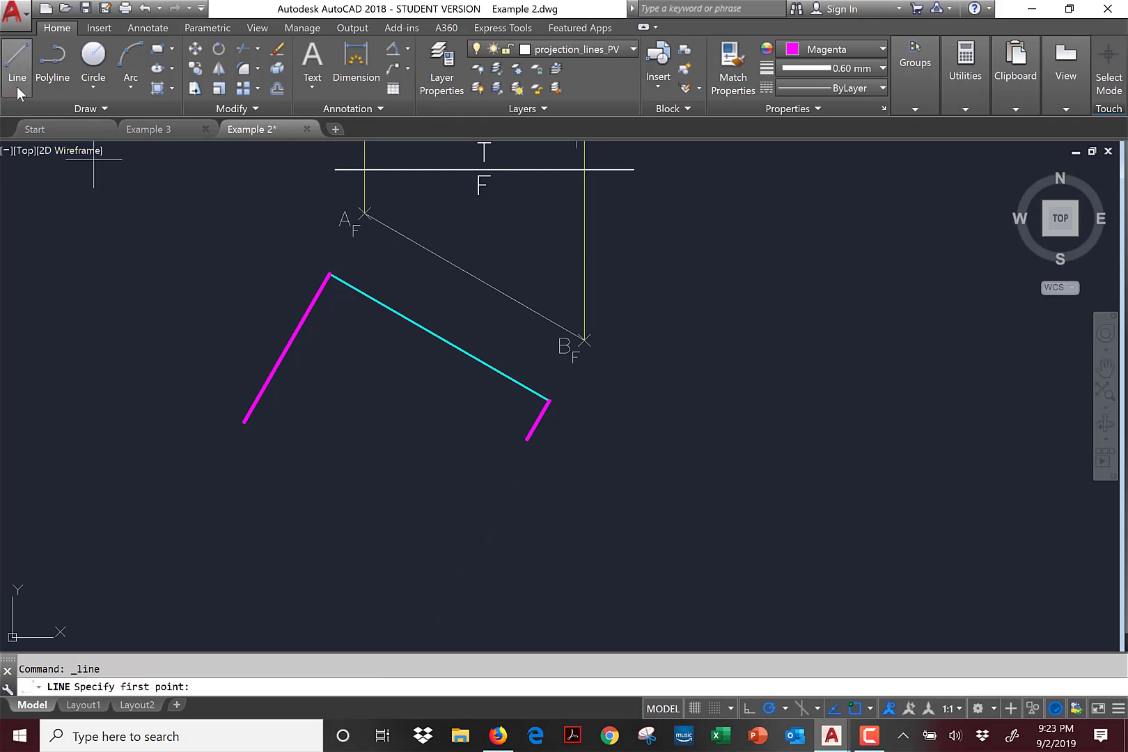
pyautogui.click(244, 421)
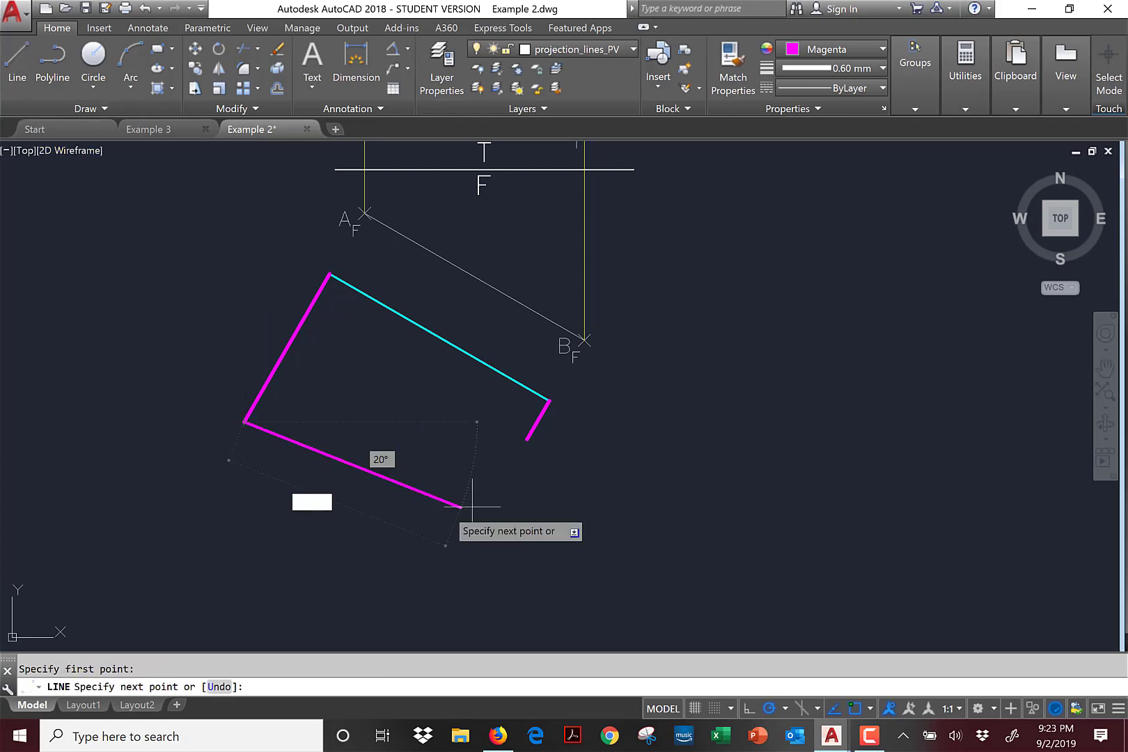
pyautogui.click(528, 439)
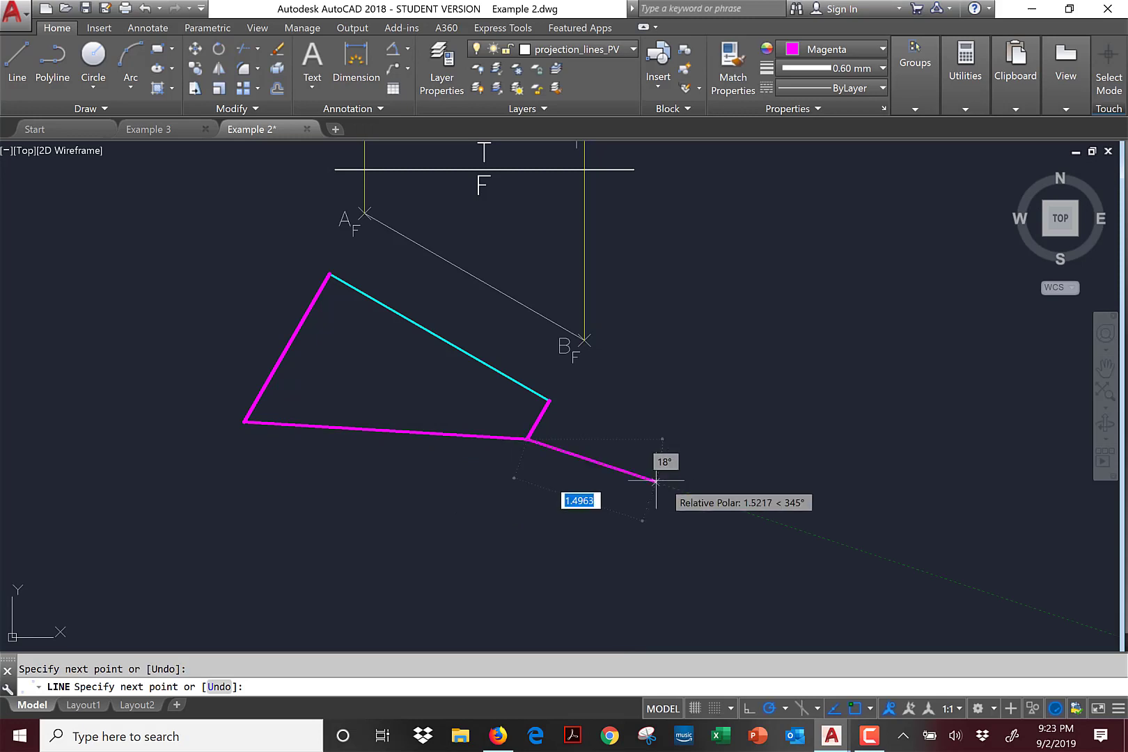
pyautogui.press('Escape')
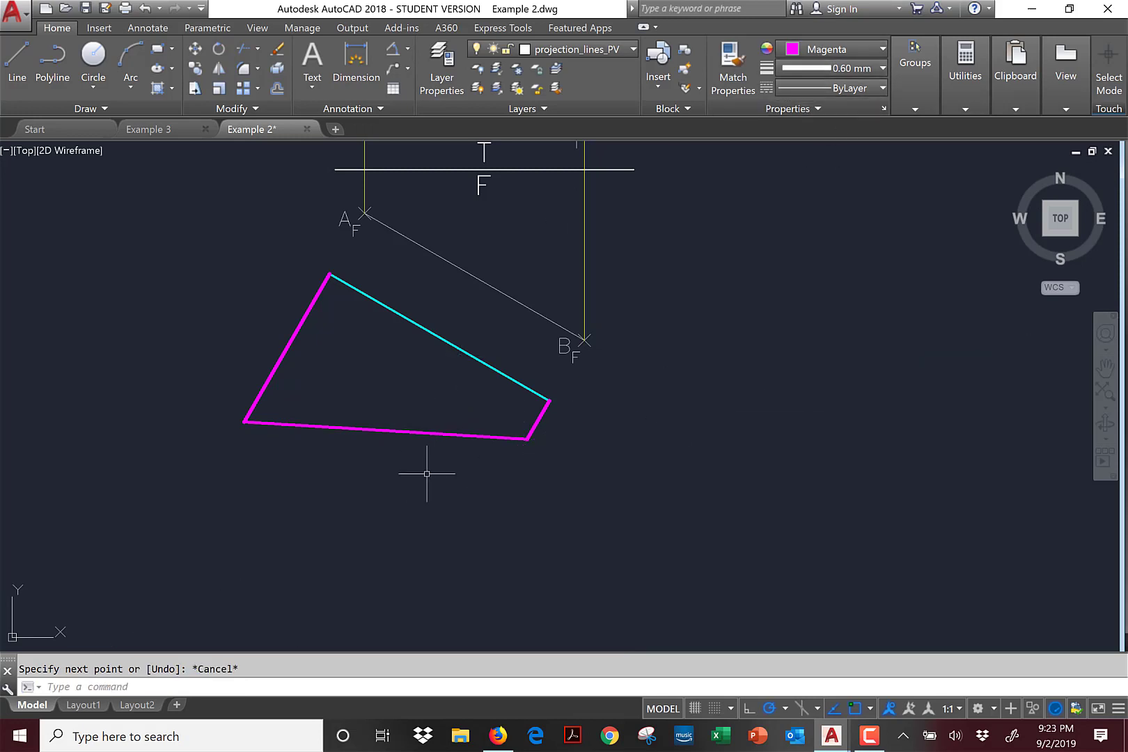
# Change the colour of the line joining the magenta endpoints to green.
pyautogui.click(418, 432)
pyautogui.click(822, 50)
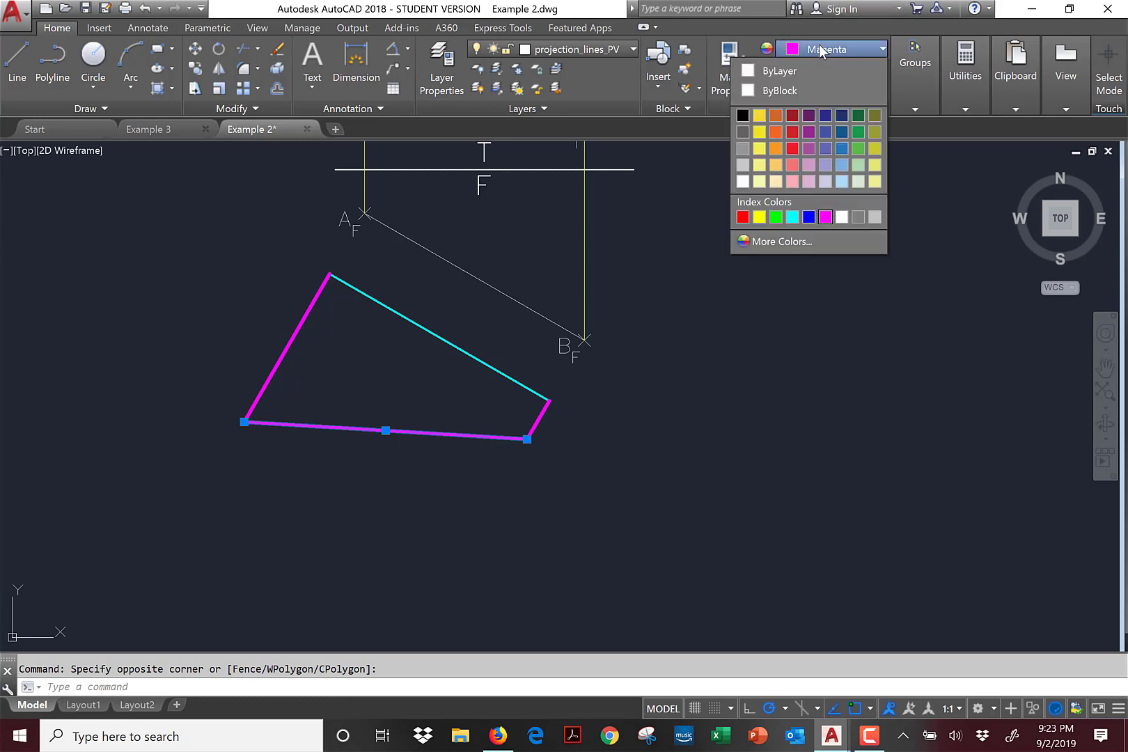
pyautogui.click(775, 217)
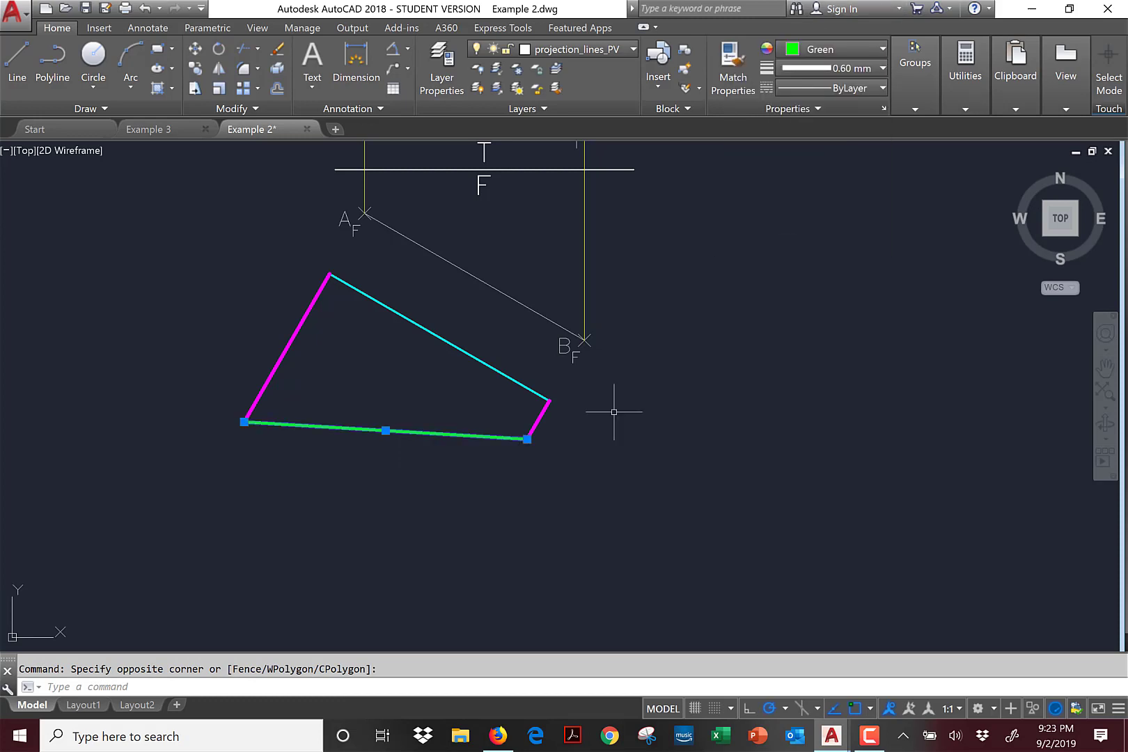
pyautogui.press('Escape')
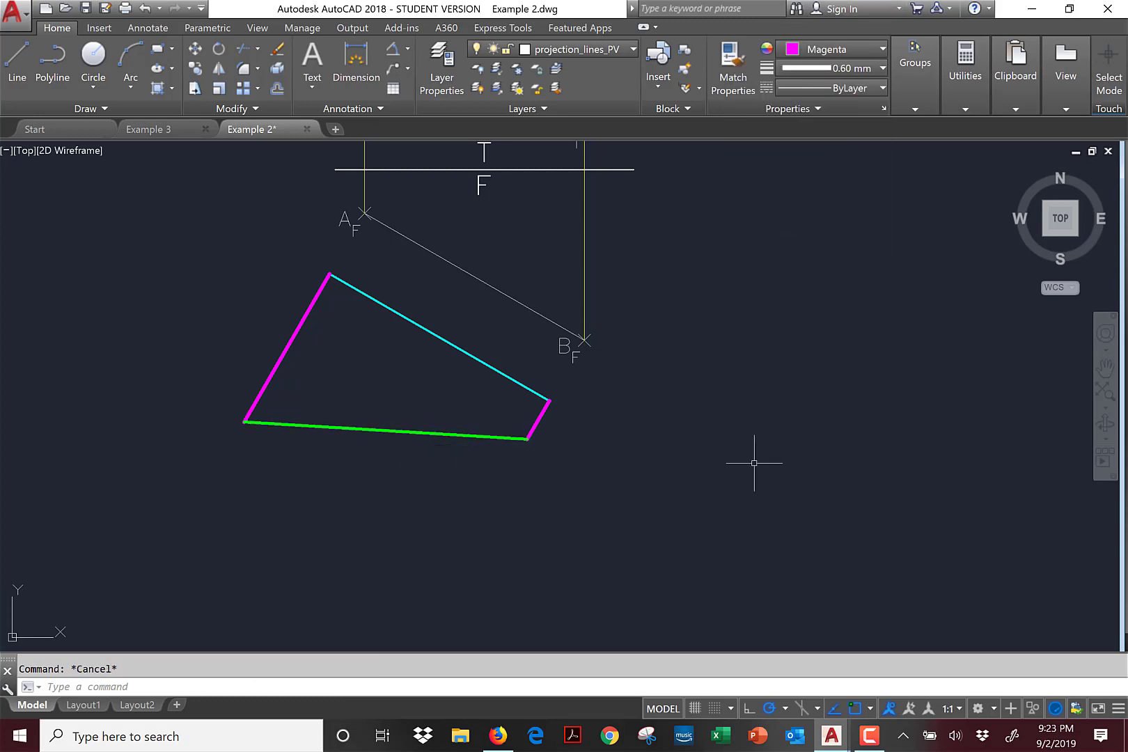
# Set the lineweight of the long and short magenta transfer lines to 0.05 mm.
pyautogui.click(576, 441)
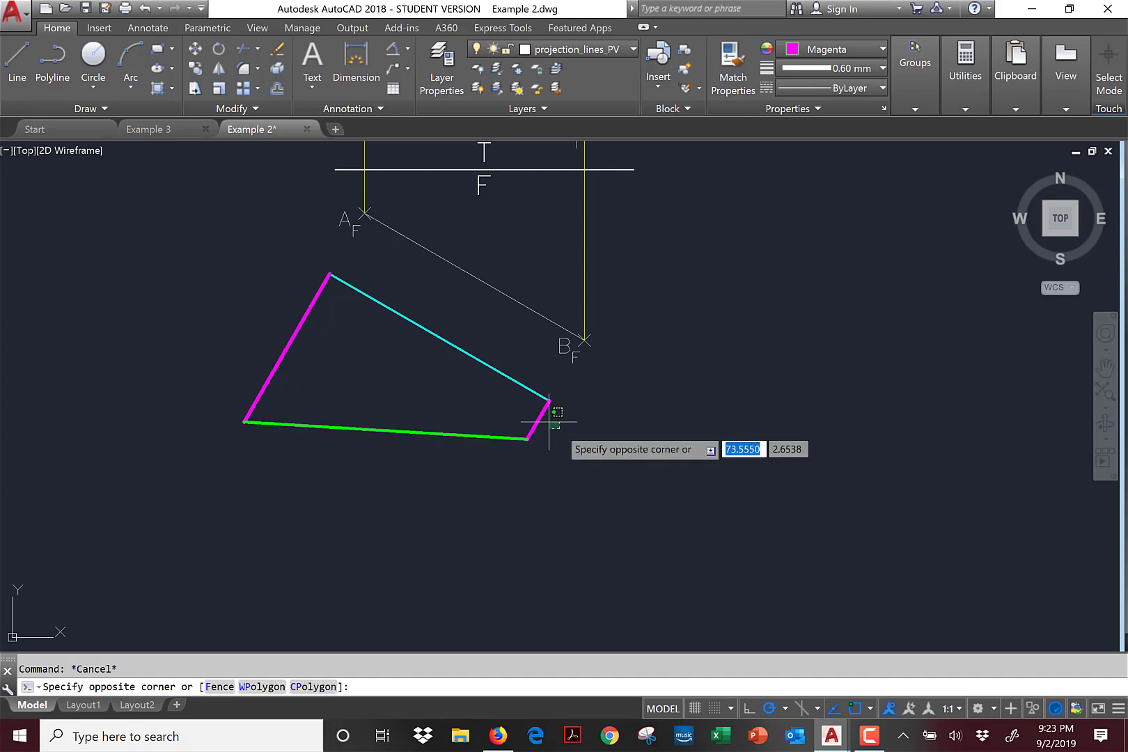
pyautogui.click(534, 414)
pyautogui.click(352, 368)
pyautogui.click(266, 334)
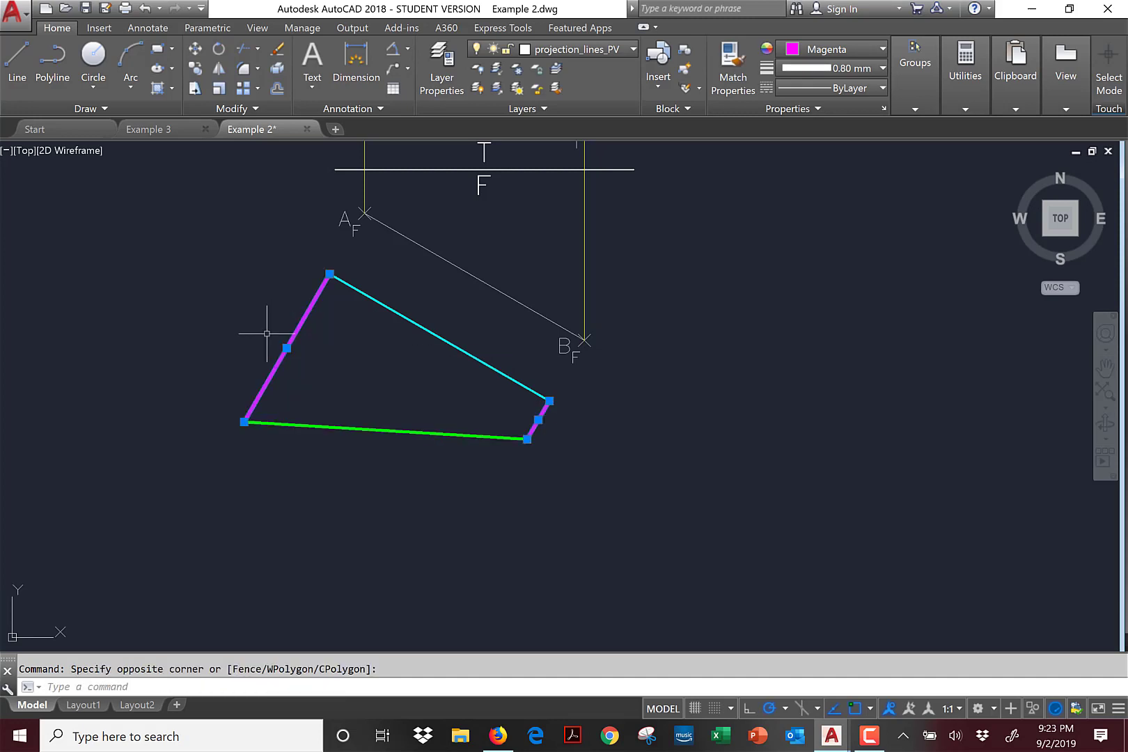
pyautogui.click(828, 68)
pyautogui.scroll(5, 814, 171)
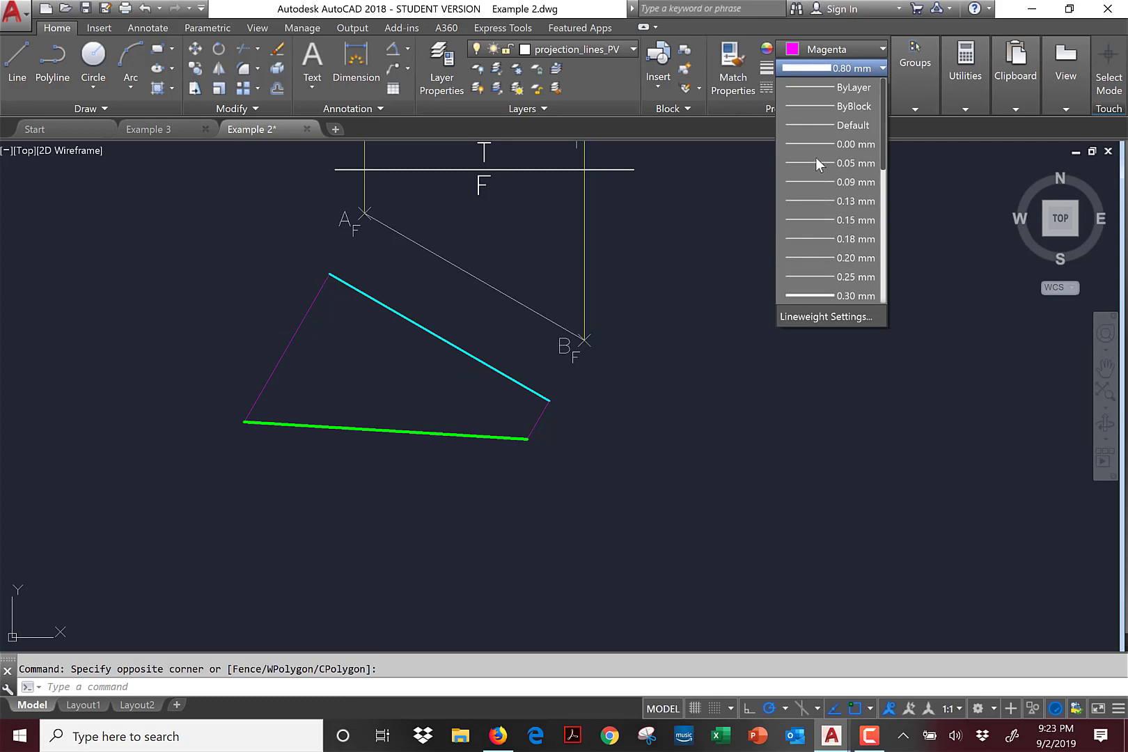
pyautogui.click(814, 163)
pyautogui.press('Escape')
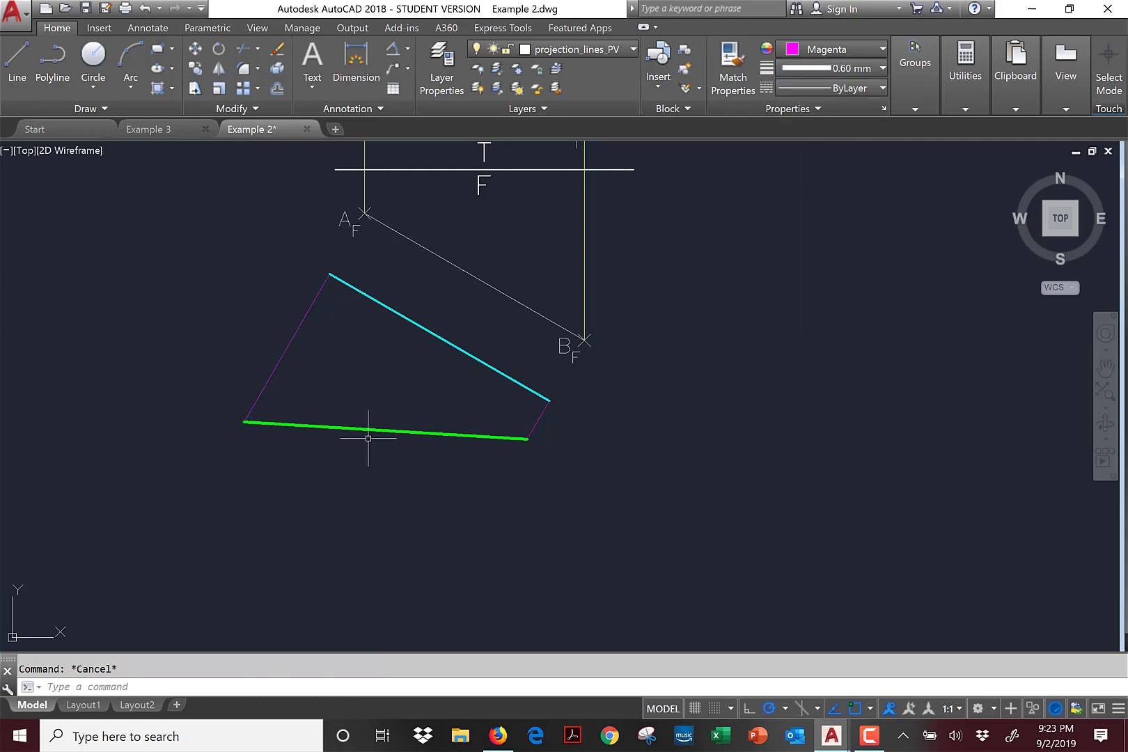
# Set the lineweight of the cyan line parallel to the front view of AB to 0.13 mm.
pyautogui.click(471, 370)
pyautogui.click(411, 307)
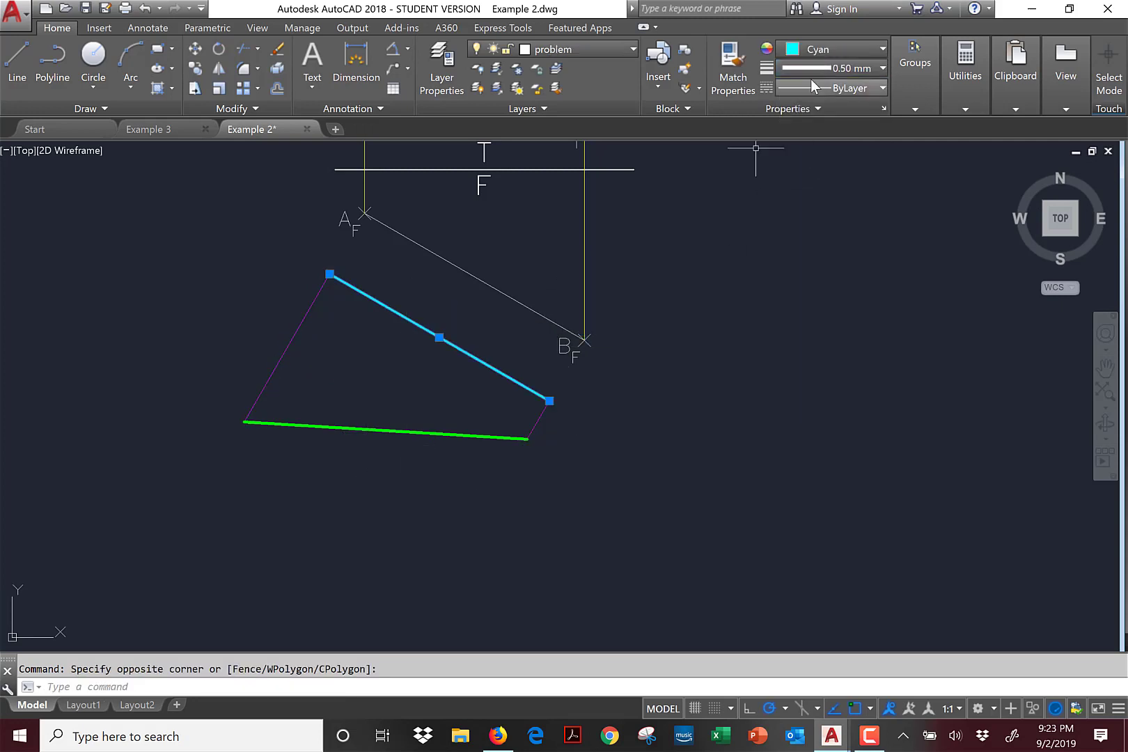
pyautogui.click(832, 69)
pyautogui.scroll(5, 825, 160)
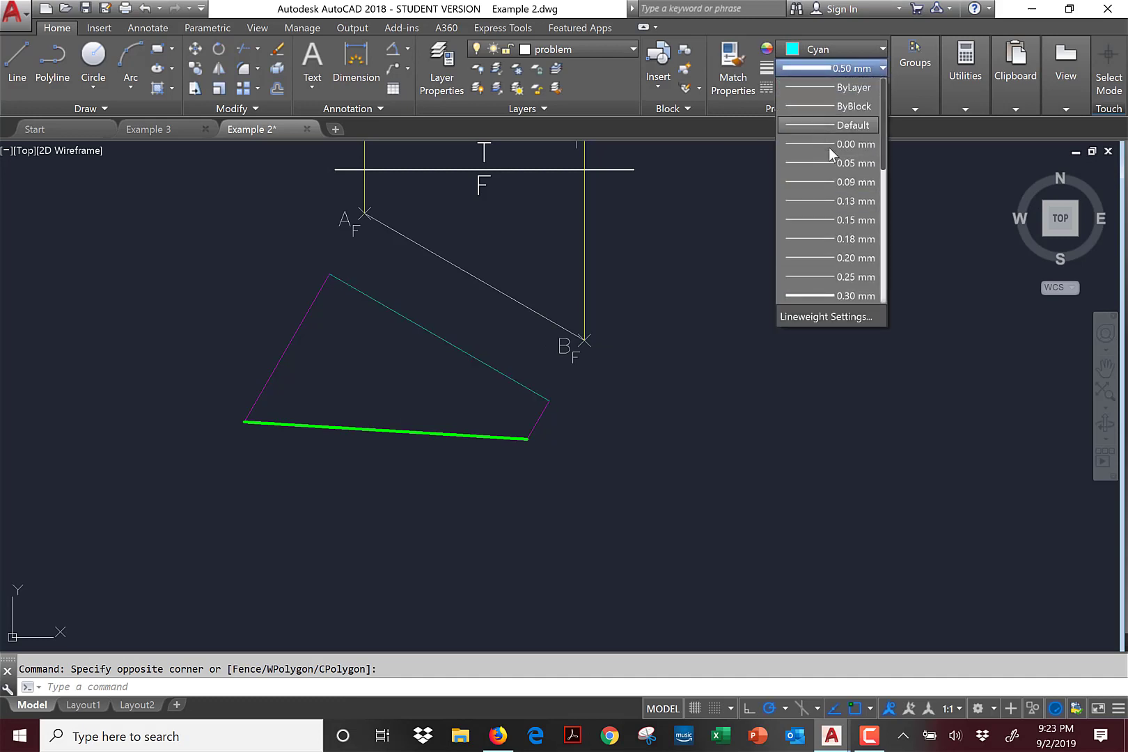
pyautogui.click(810, 200)
pyautogui.press('Escape')
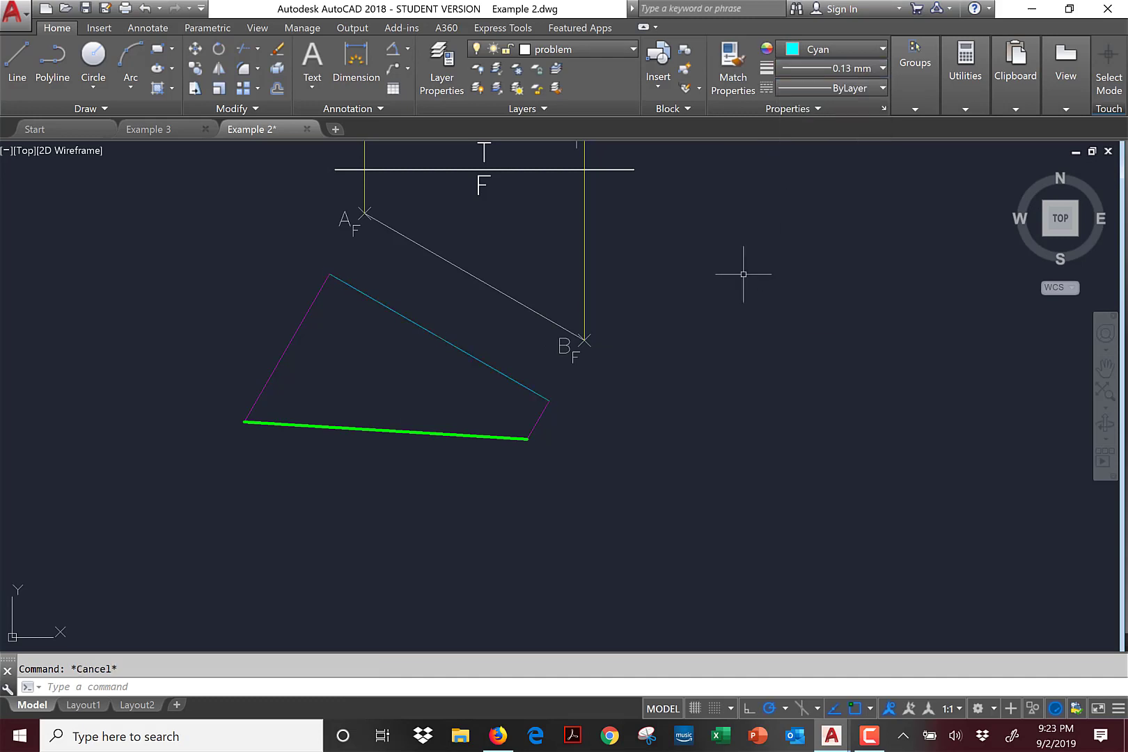
# Examine the green true-length line and compare the completed auxiliary view with the finished True Length of AB example.
pyautogui.click(439, 441)
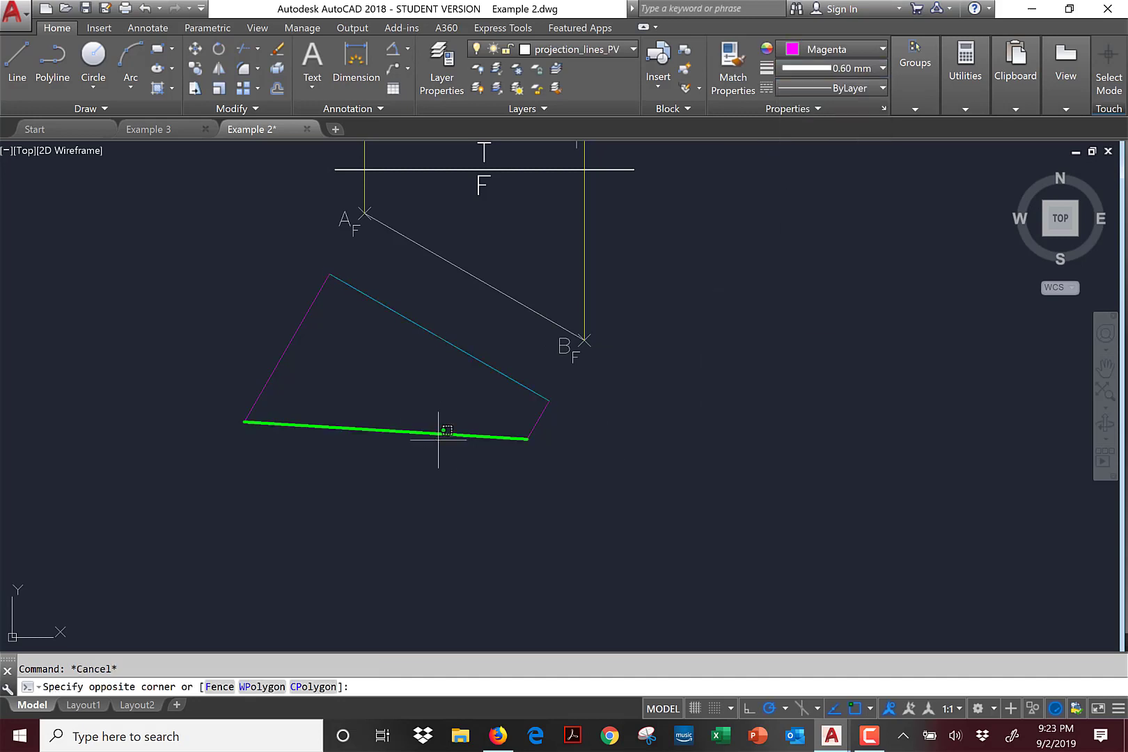
pyautogui.click(424, 425)
pyautogui.scroll(-2, 484, 472)
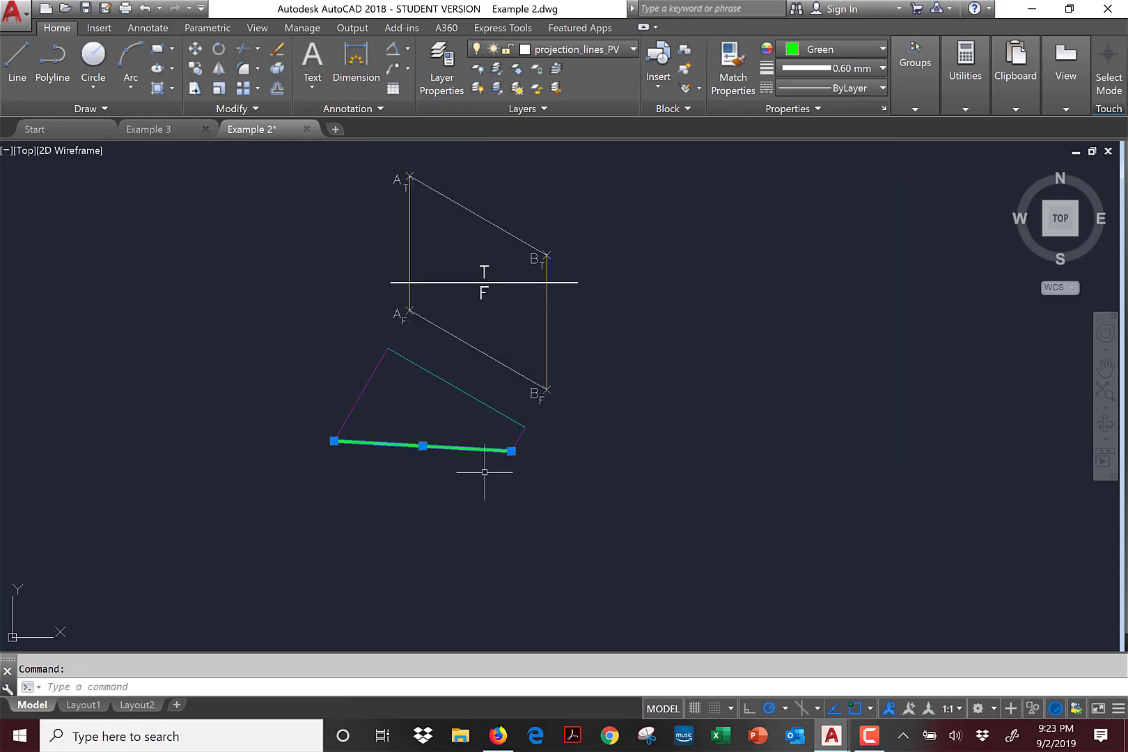
pyautogui.press('Escape')
pyautogui.moveTo(777, 467); pyautogui.dragTo(679, 463, button='middle')
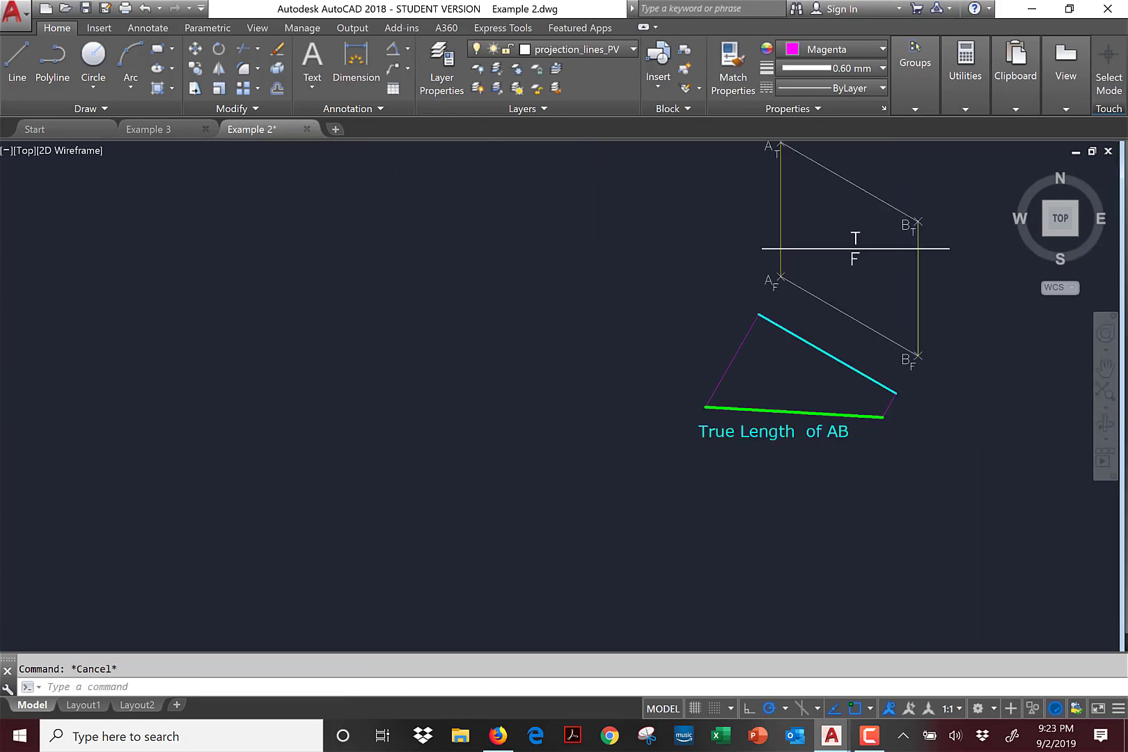
pyautogui.moveTo(603, 357); pyautogui.dragTo(241, 433, button='middle')
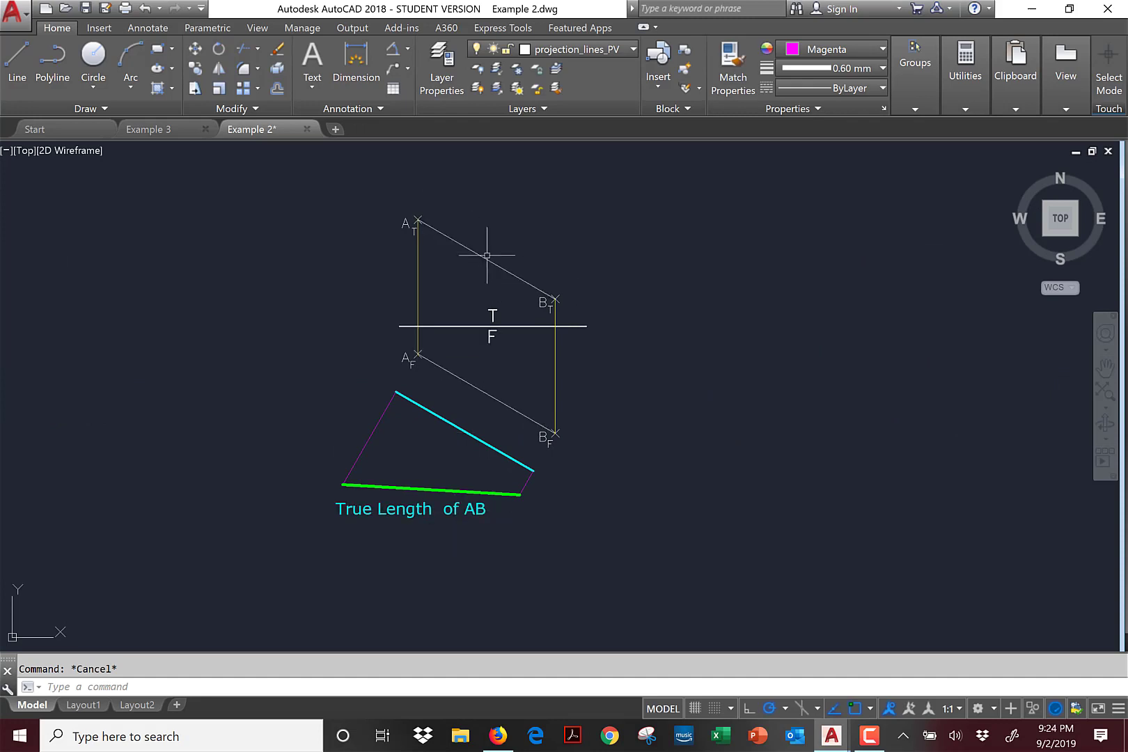
pyautogui.moveTo(864, 440); pyautogui.dragTo(349, 406, button='middle')
pyautogui.scroll(2, 612, 264)
pyautogui.moveTo(644, 285)
pyautogui.mouseDown(button='middle')
pyautogui.moveTo(657, 297)
pyautogui.moveTo(572, 425)
pyautogui.mouseUp(button='middle')
pyautogui.click(500, 493)
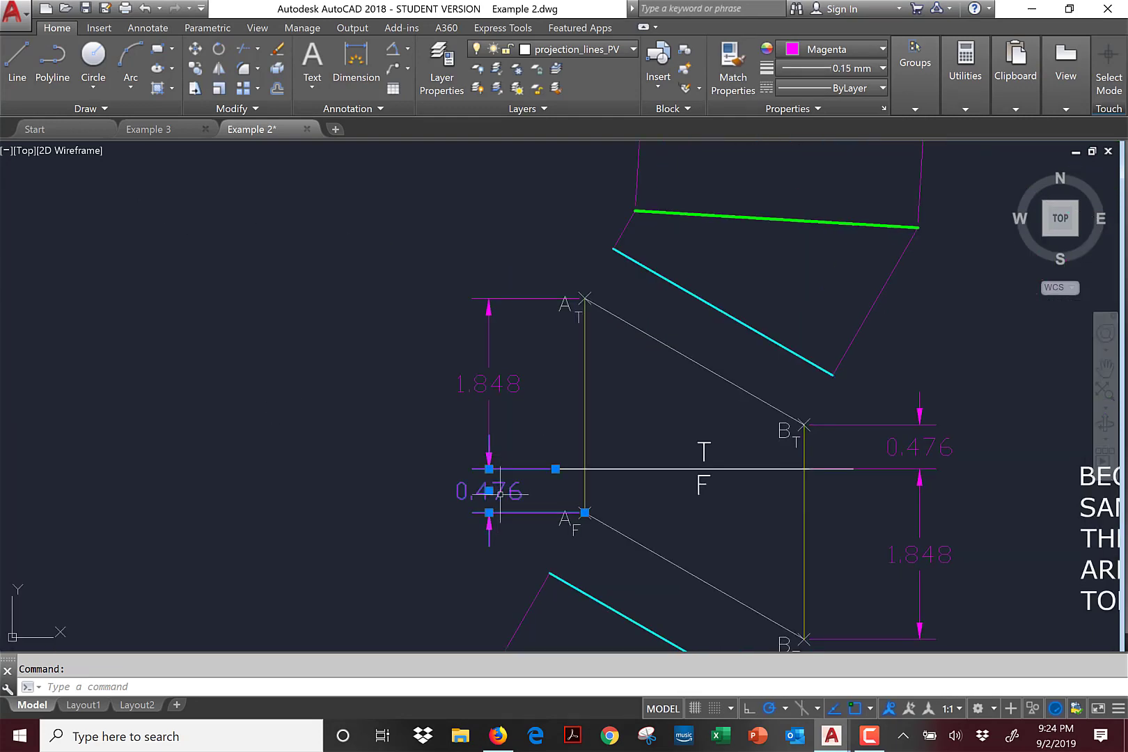
pyautogui.doubleClick(498, 492)
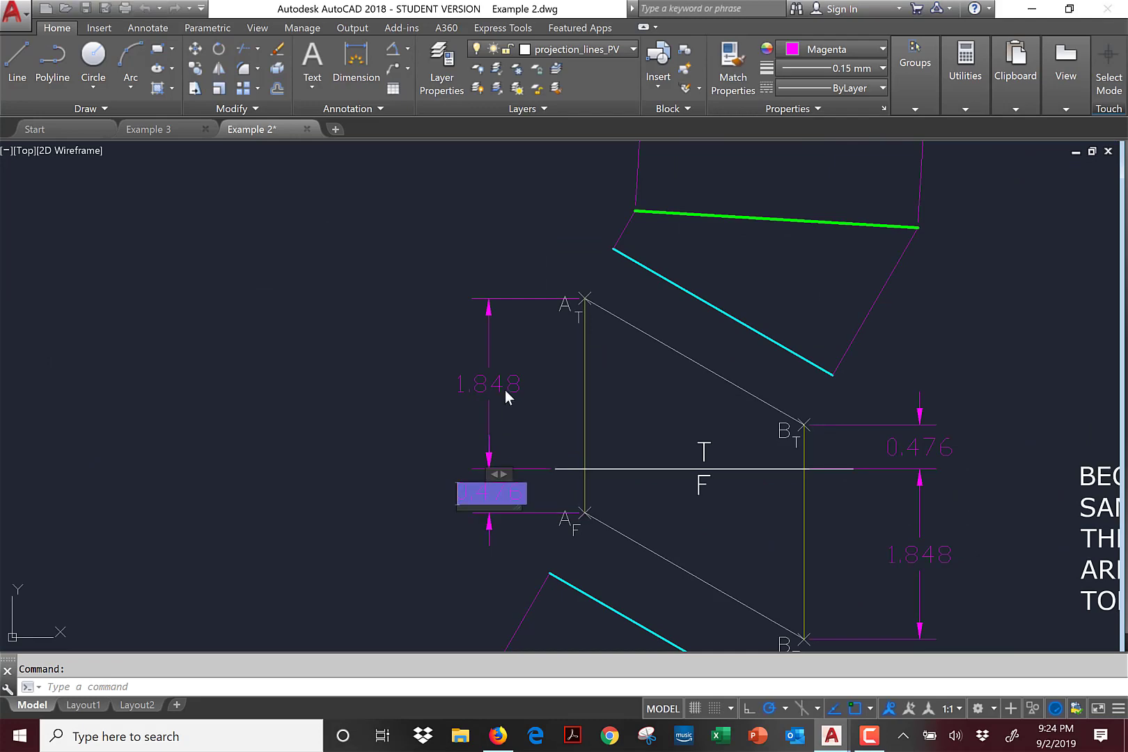
pyautogui.press('Escape')
pyautogui.press('Escape')
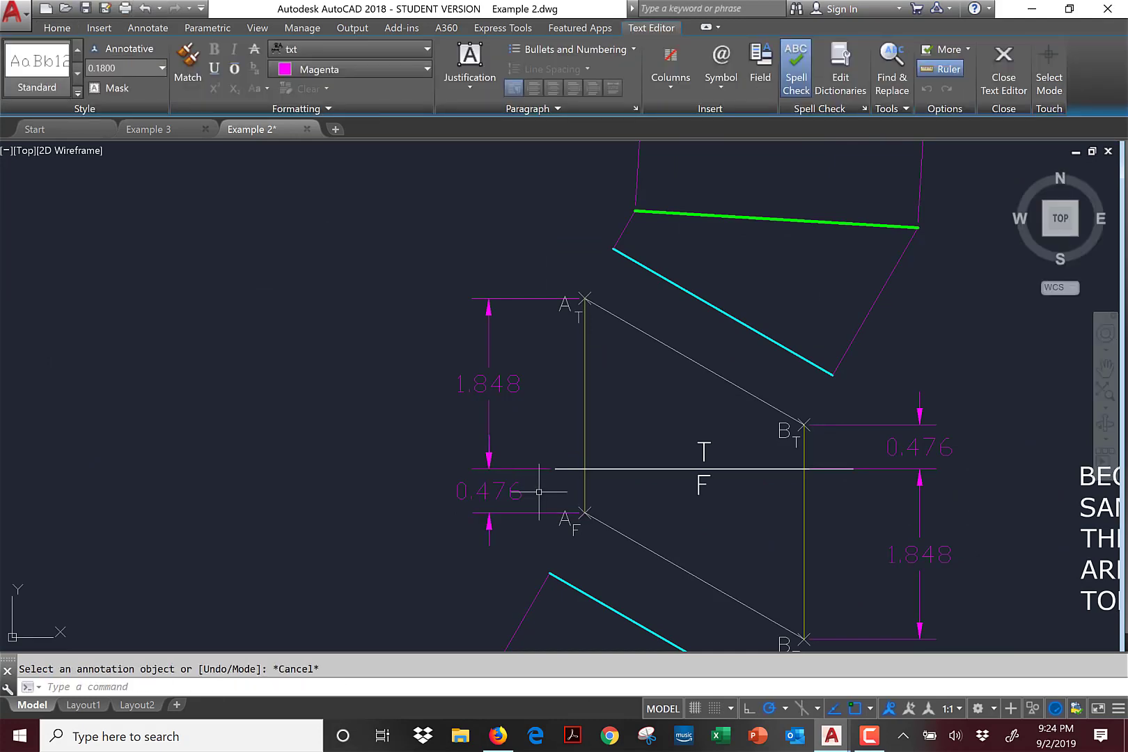
# Set the precision of the two vertical dimensions from the fold line to points A-F and A-T to six decimal places (0.000000).
pyautogui.click(519, 498)
pyautogui.rightClick(518, 498)
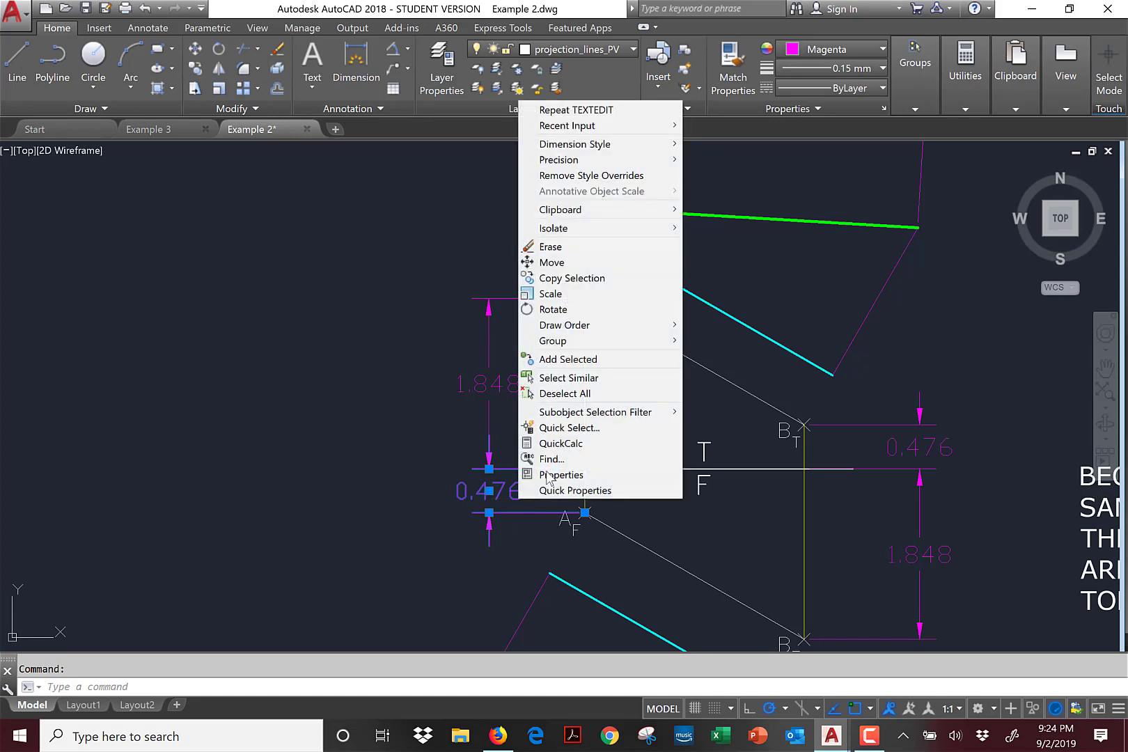
pyautogui.moveTo(626, 160)
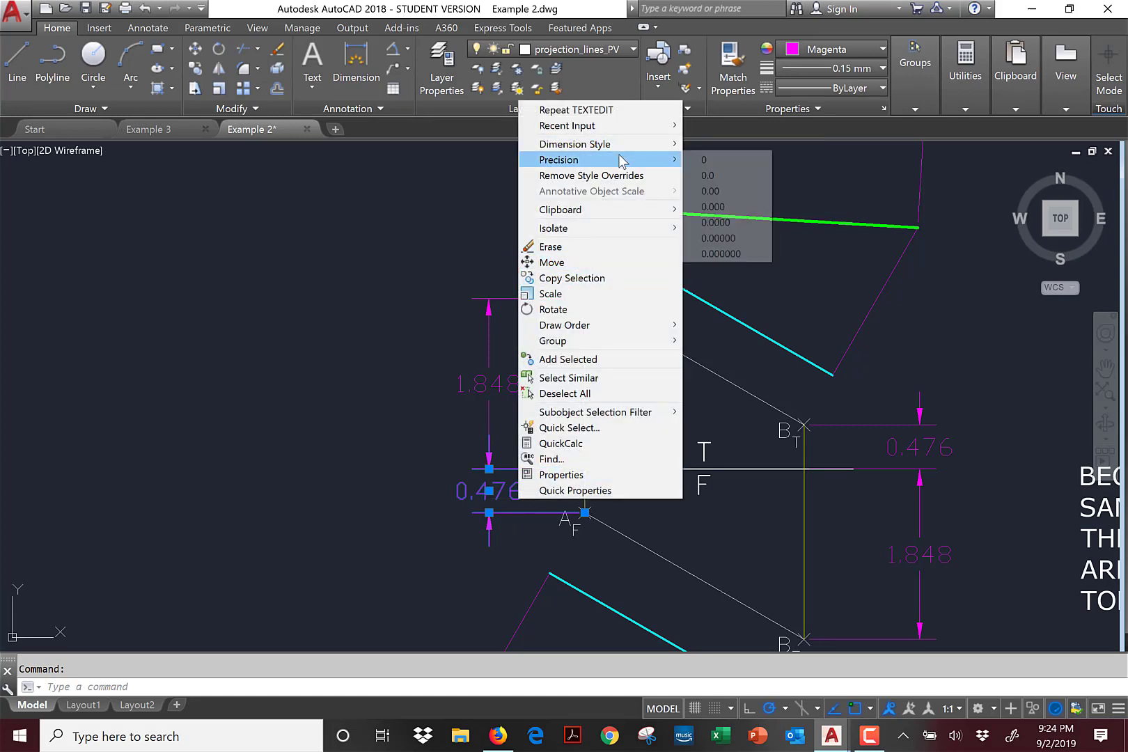
pyautogui.click(720, 254)
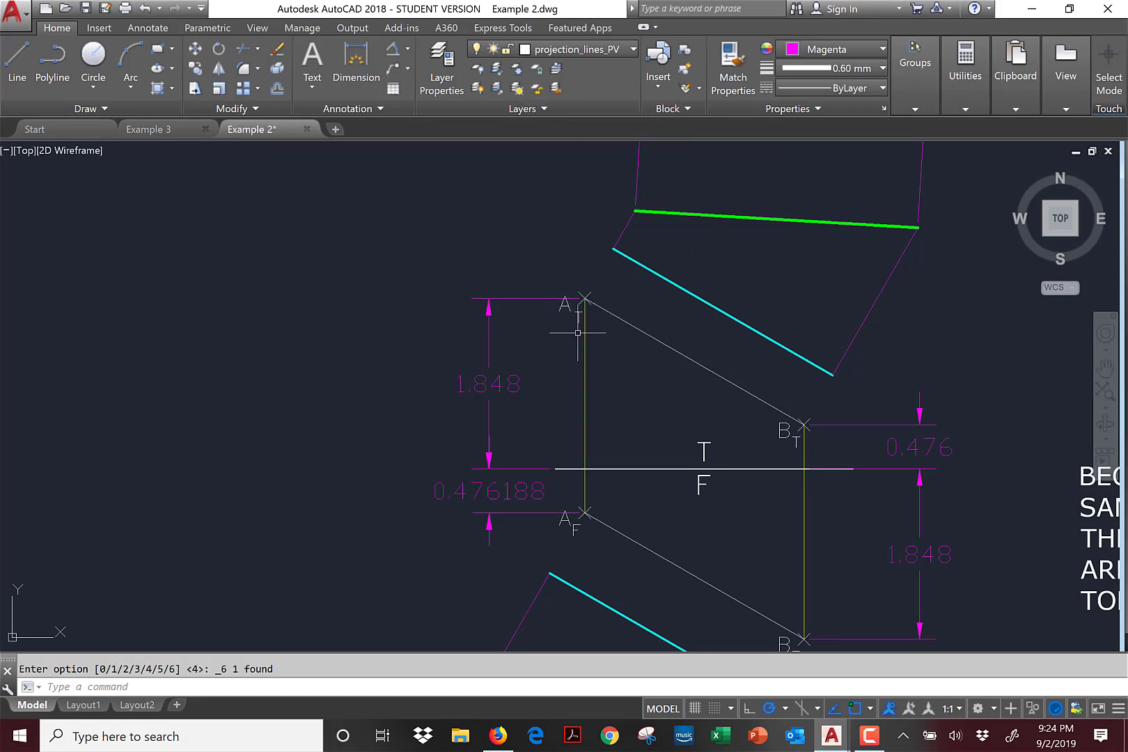
pyautogui.click(496, 384)
pyautogui.rightClick(517, 321)
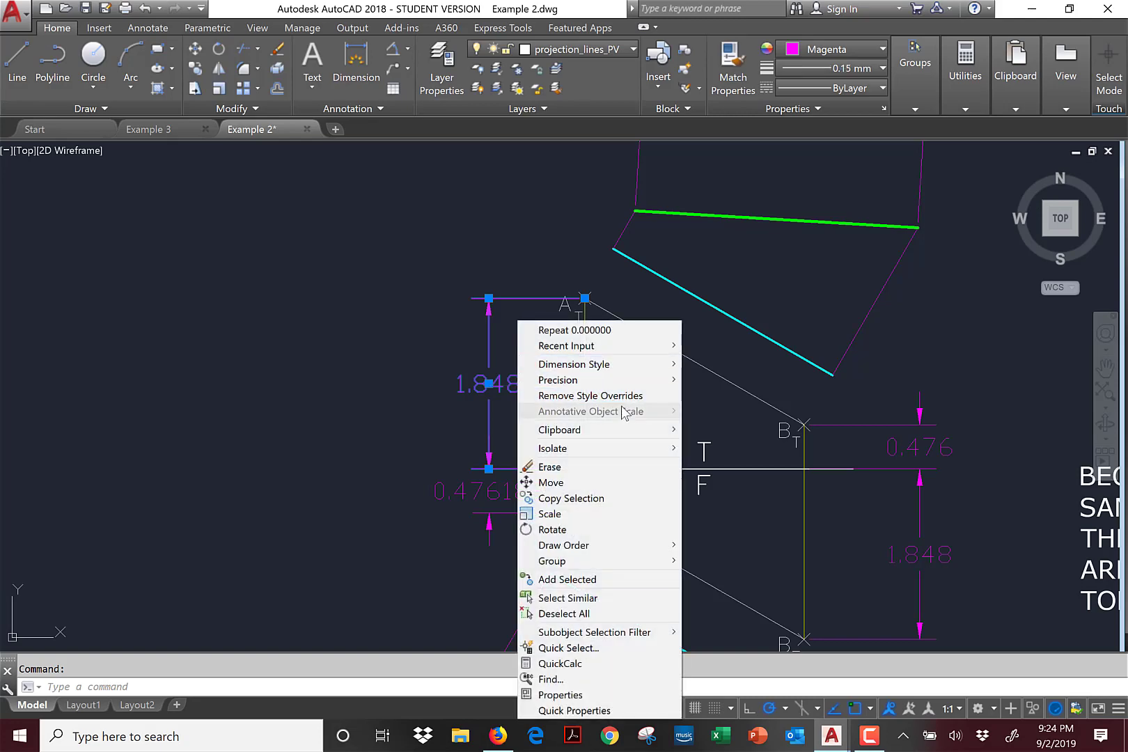
pyautogui.moveTo(622, 381)
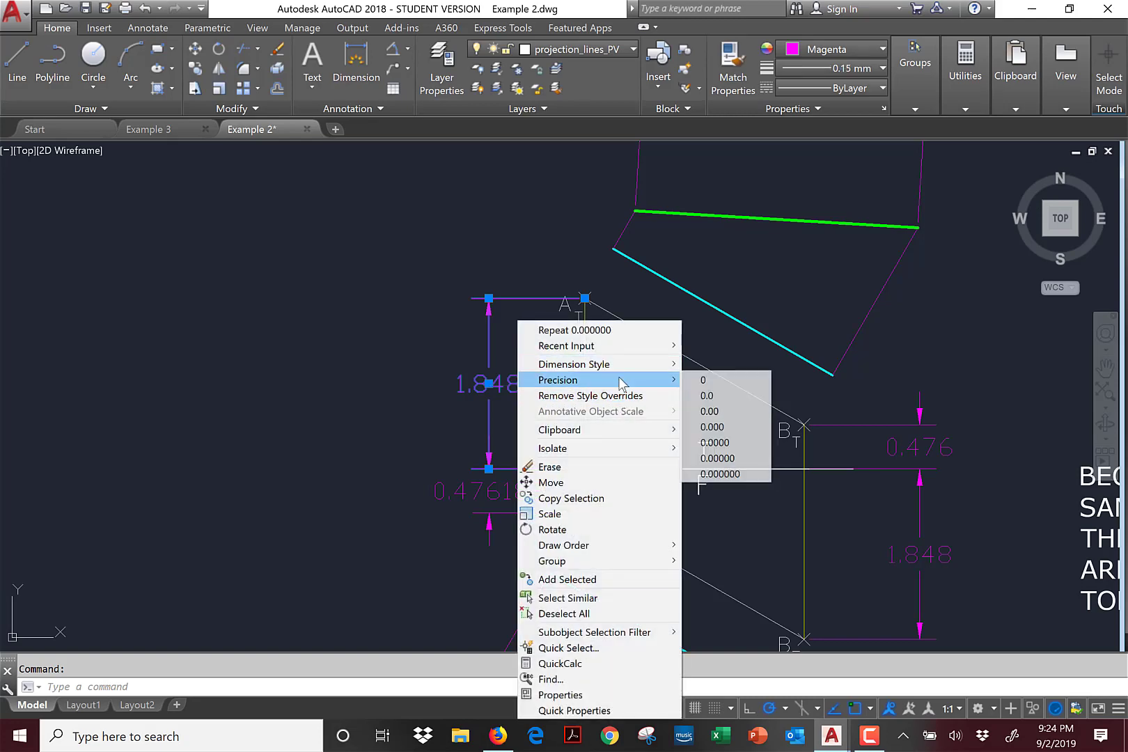
pyautogui.click(720, 474)
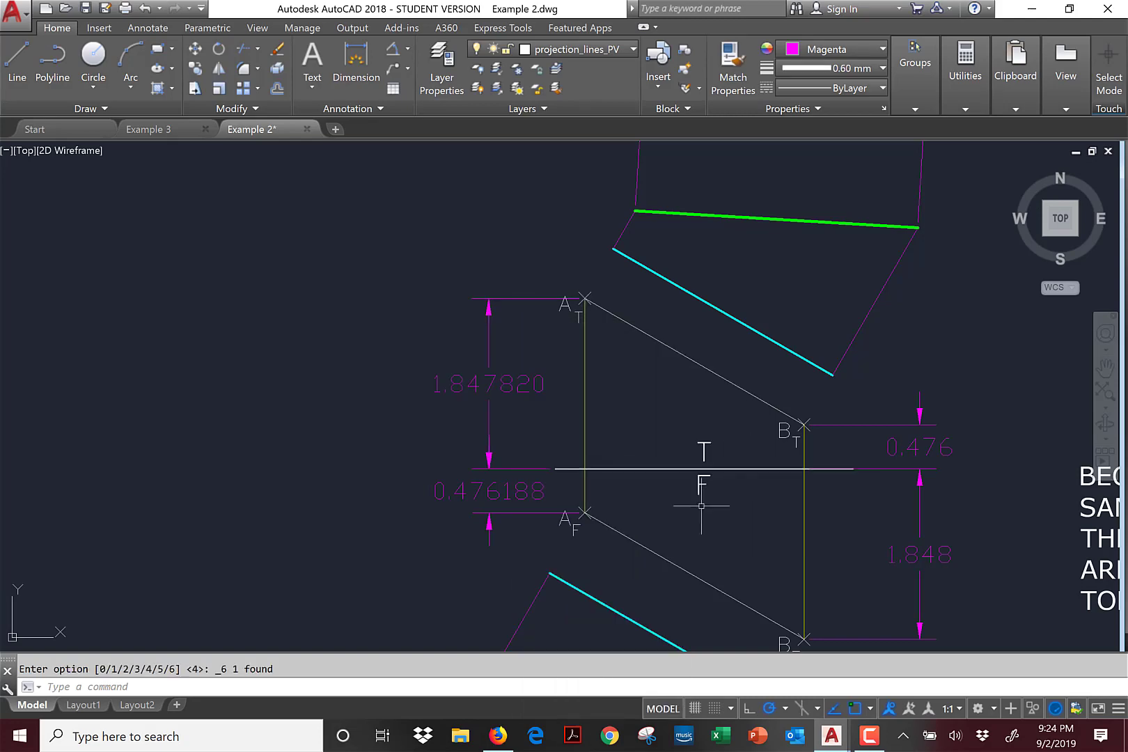
# Set the precision of the two vertical dimensions from the fold line to points B-T and B-F to six decimal places.
pyautogui.click(930, 448)
pyautogui.rightClick(932, 448)
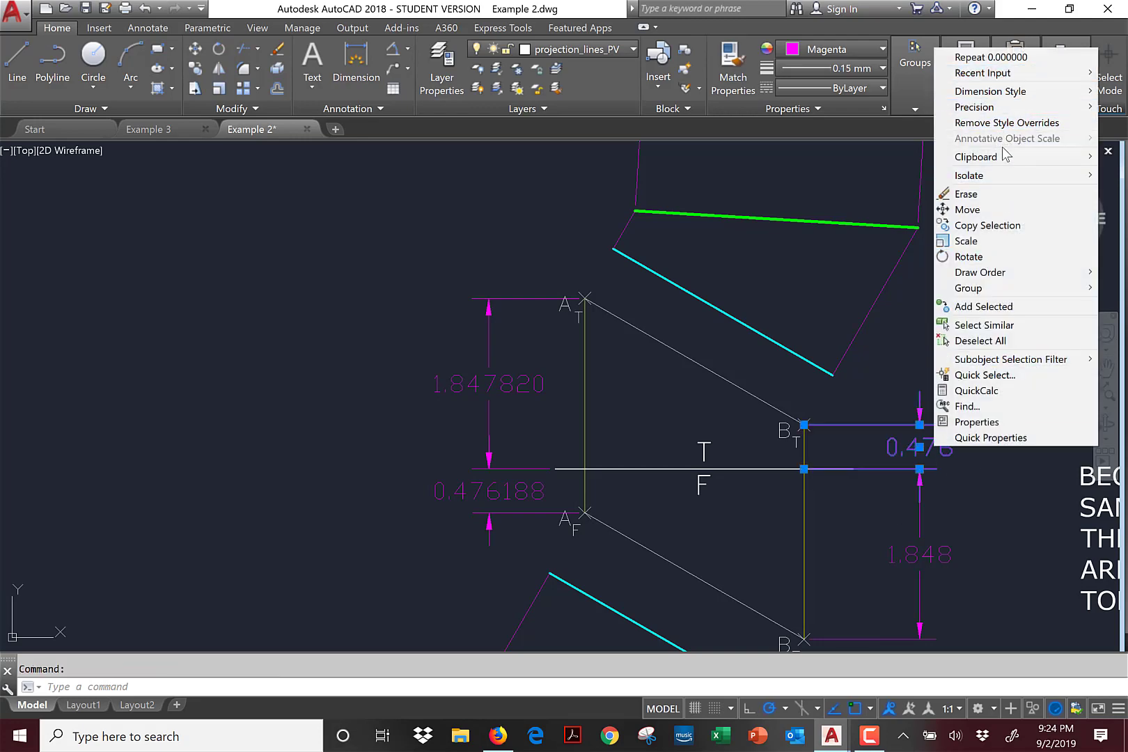
pyautogui.click(993, 57)
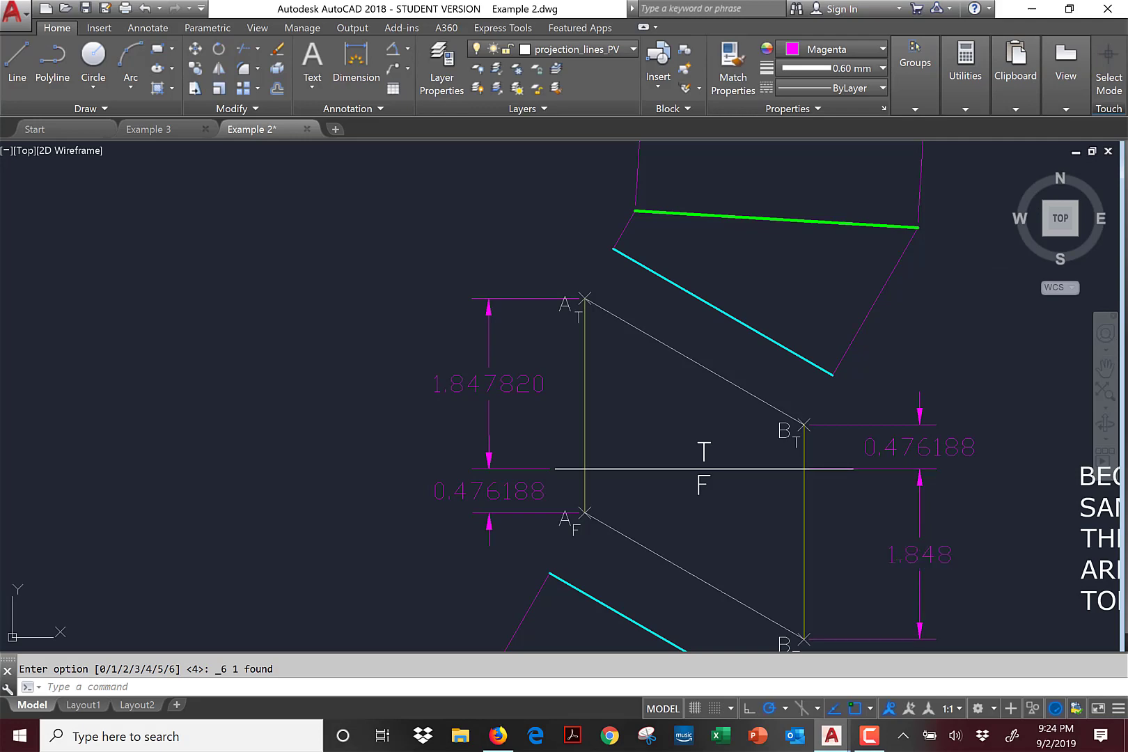
pyautogui.click(965, 559)
pyautogui.click(908, 551)
pyautogui.rightClick(908, 551)
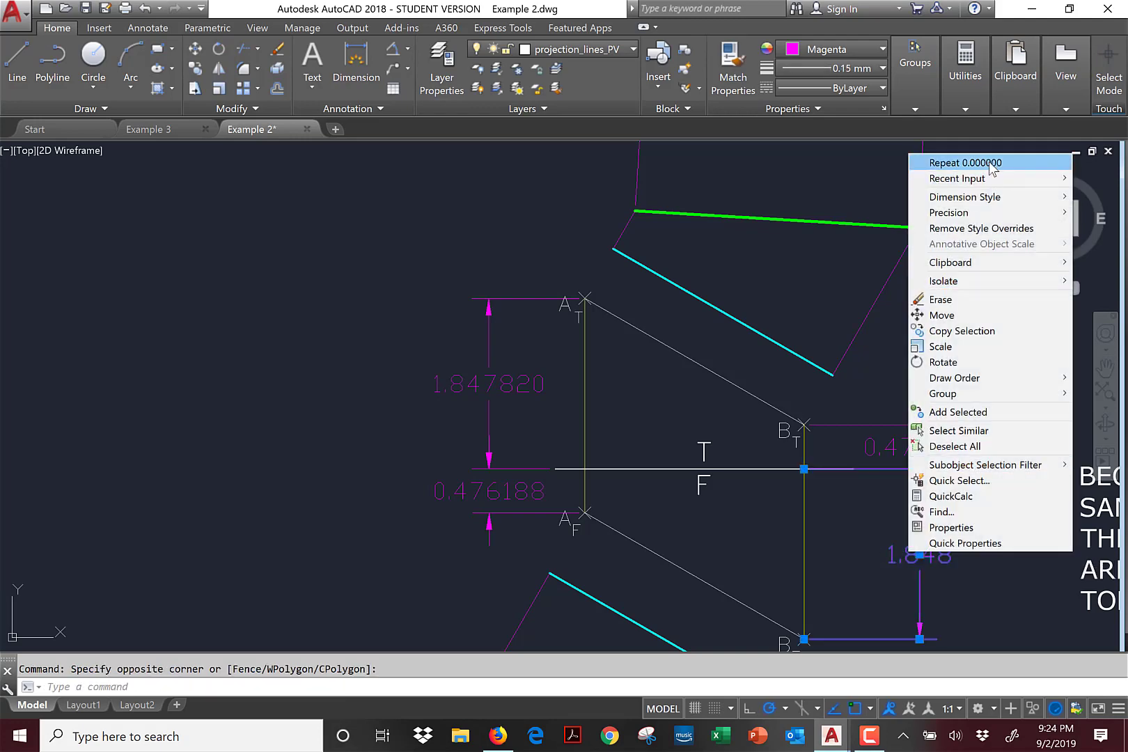
pyautogui.click(992, 163)
# Set the precision of the dimensions on both green true-length lines to six decimal places, starting with the front-view one.
pyautogui.moveTo(1018, 518); pyautogui.dragTo(753, 410, button='middle')
pyautogui.scroll(-3, 855, 468)
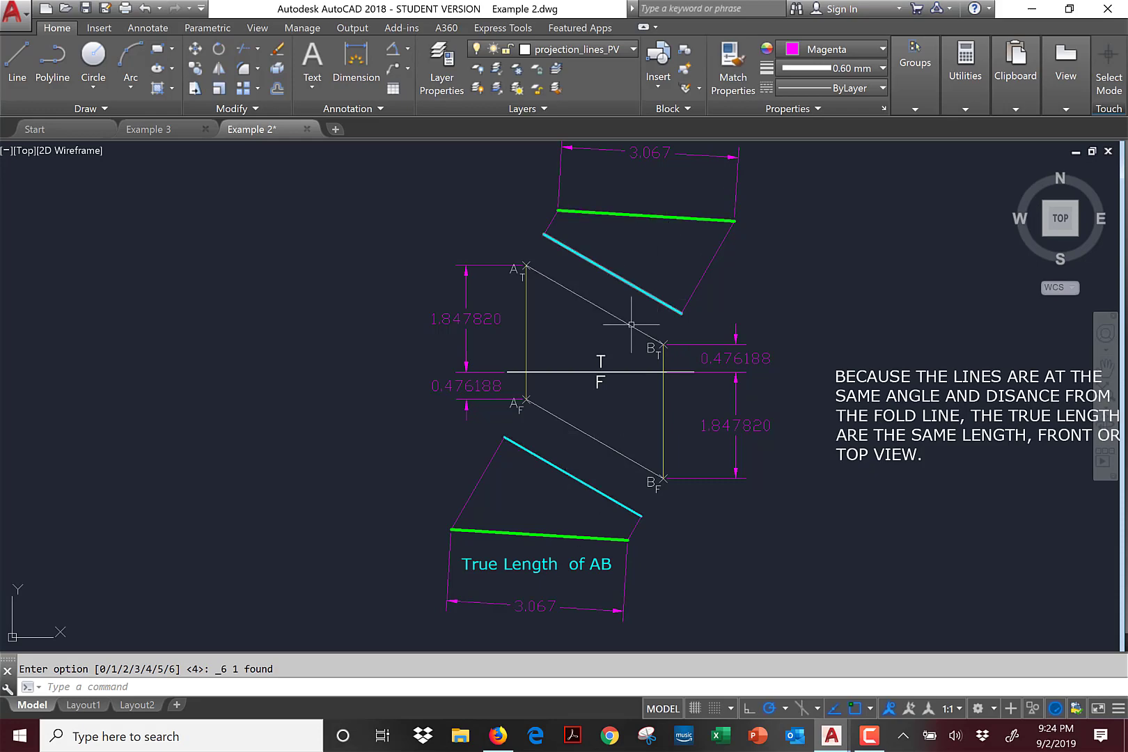
pyautogui.click(539, 612)
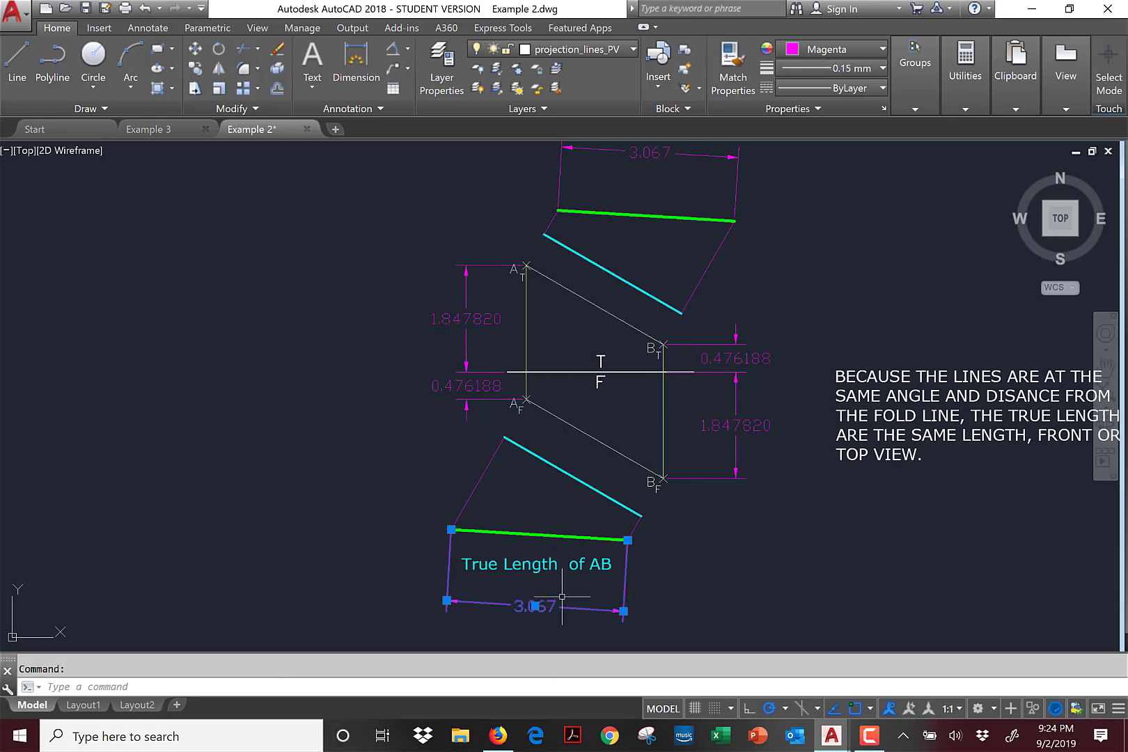
pyautogui.rightClick(554, 607)
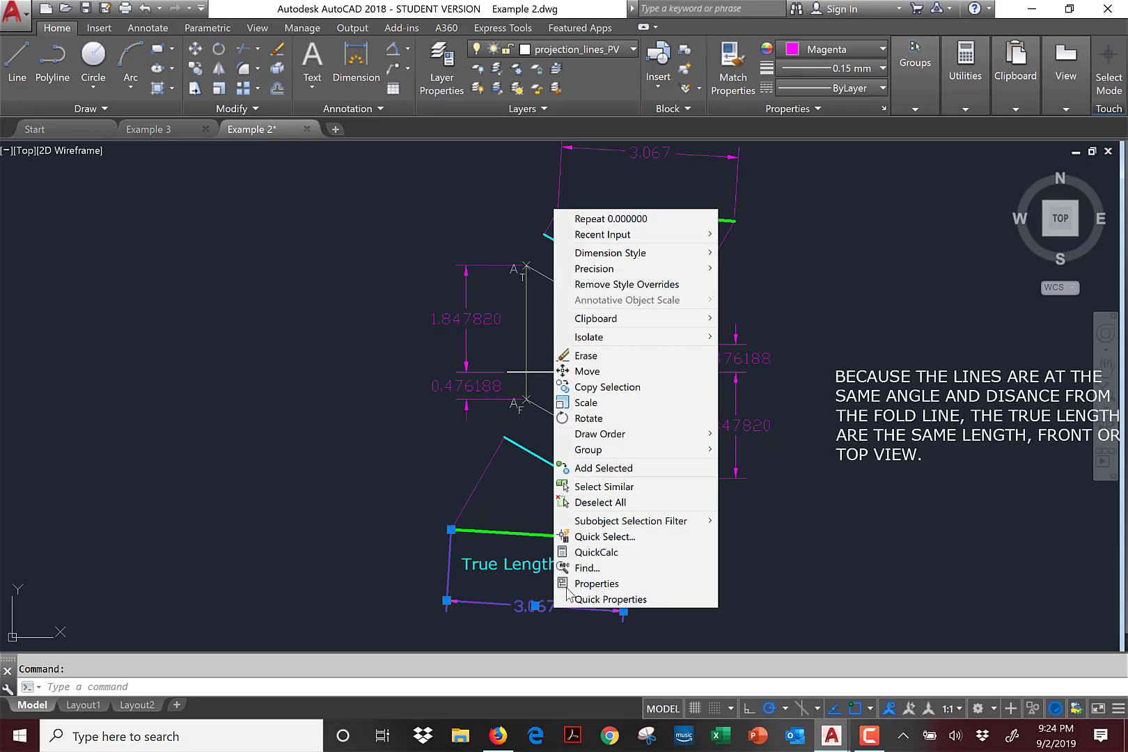
pyautogui.click(672, 215)
pyautogui.click(662, 155)
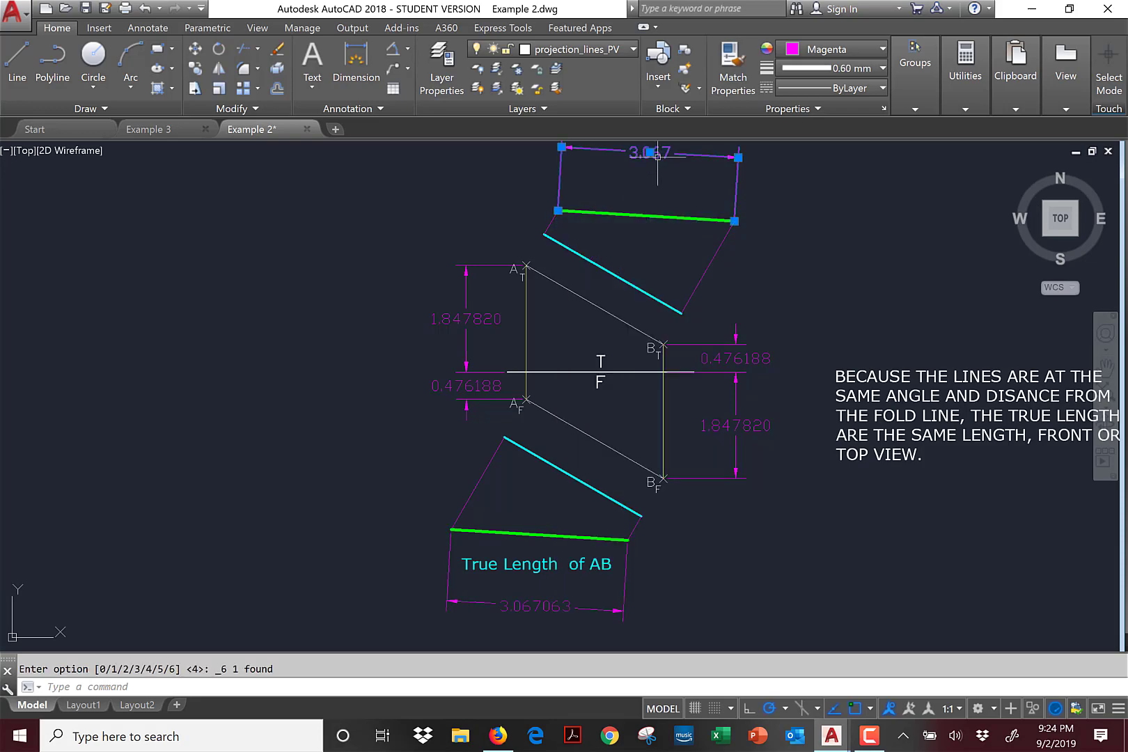
pyautogui.rightClick(657, 159)
pyautogui.click(712, 167)
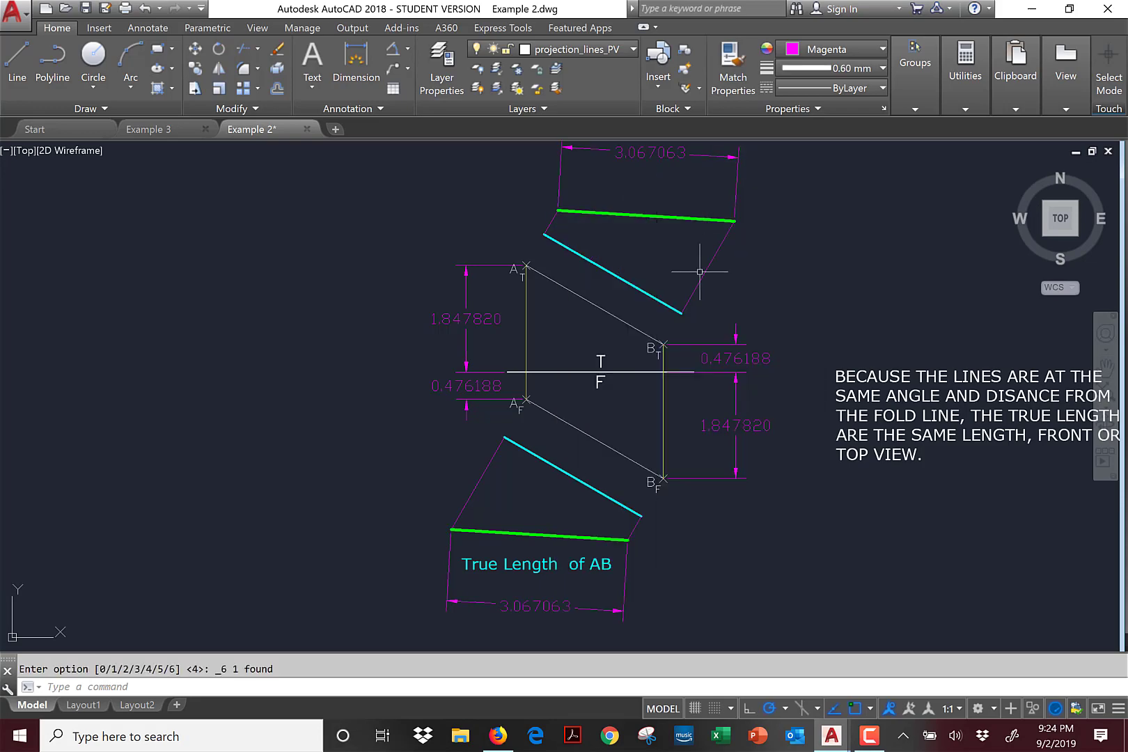
# Add an angular dimension between the top view of AB and the T/F fold line.
pyautogui.moveTo(863, 464)
pyautogui.mouseDown(button='middle')
pyautogui.moveTo(814, 509)
pyautogui.moveTo(571, 498)
pyautogui.mouseUp(button='middle')
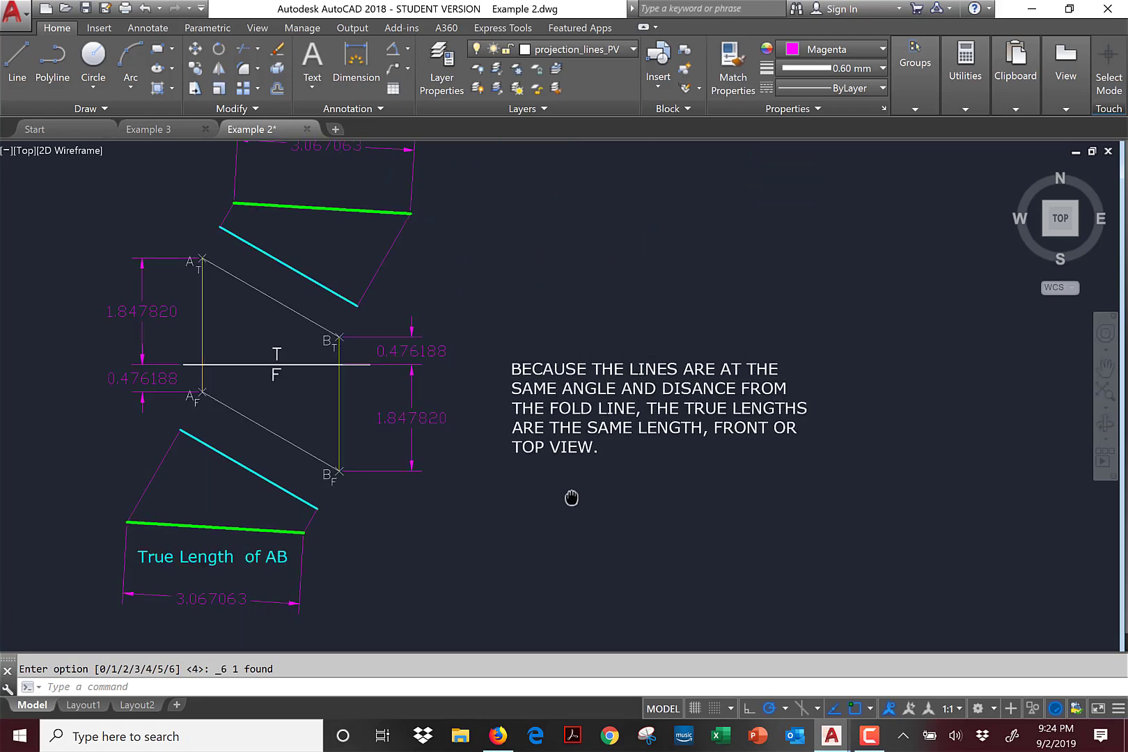
pyautogui.scroll(-2, 572, 492)
pyautogui.scroll(2, 572, 488)
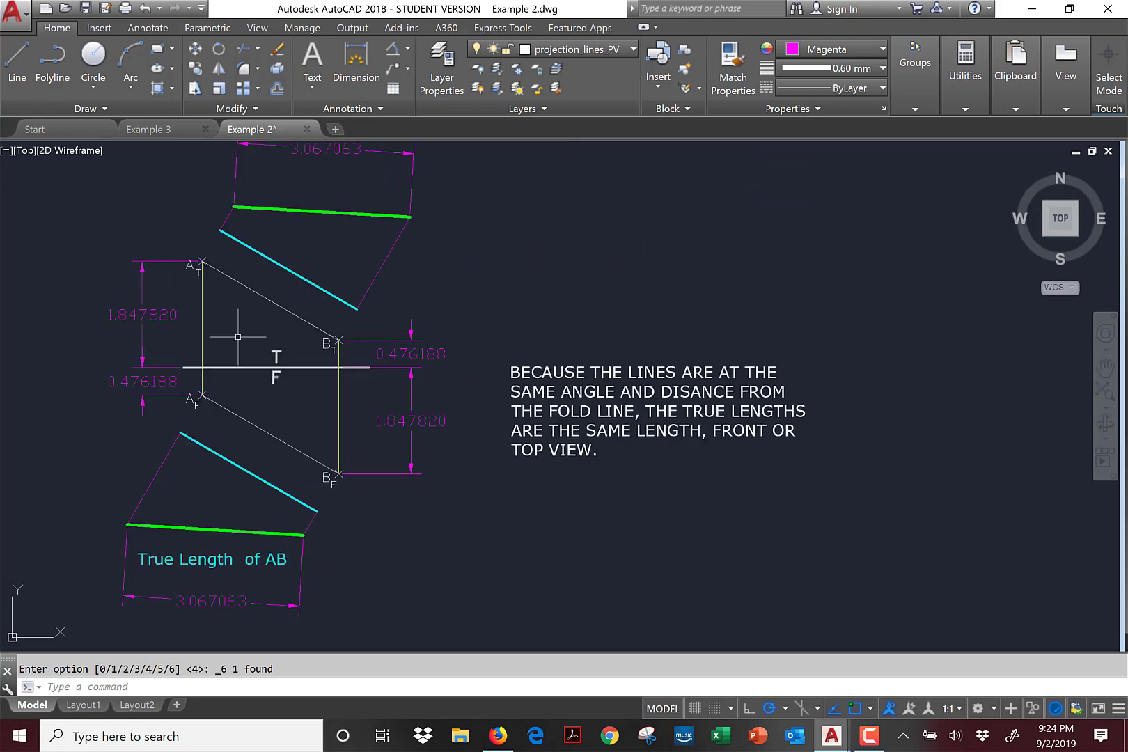
pyautogui.click(392, 51)
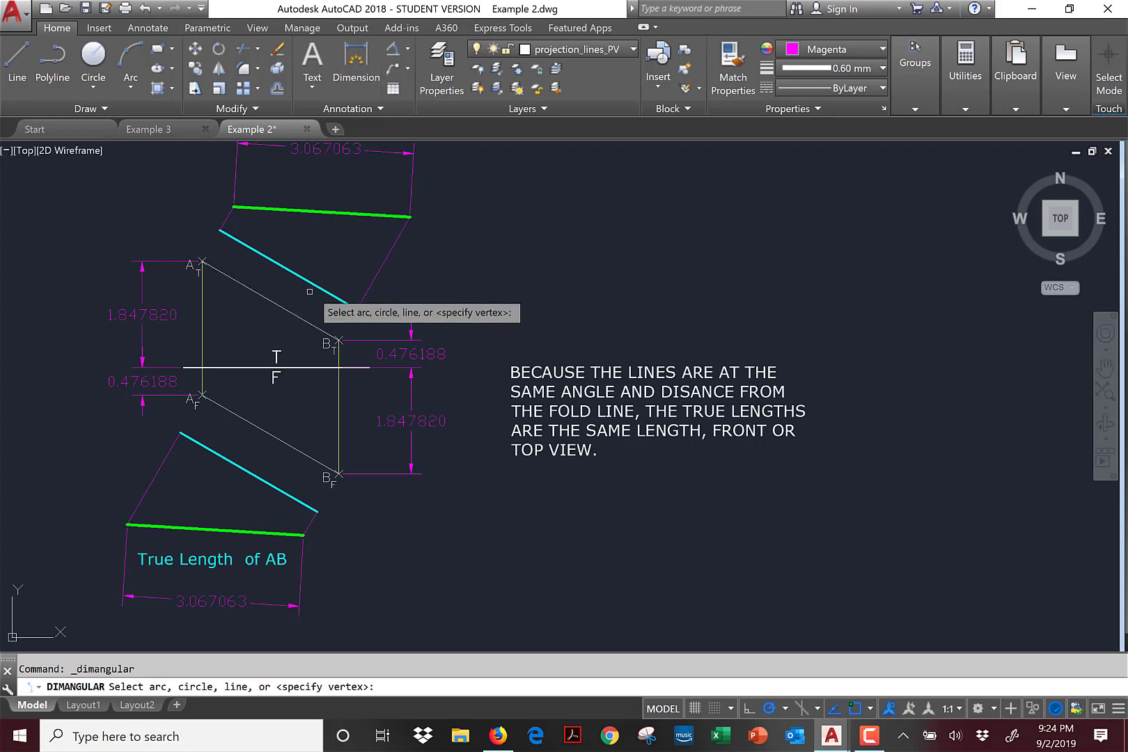
pyautogui.click(283, 309)
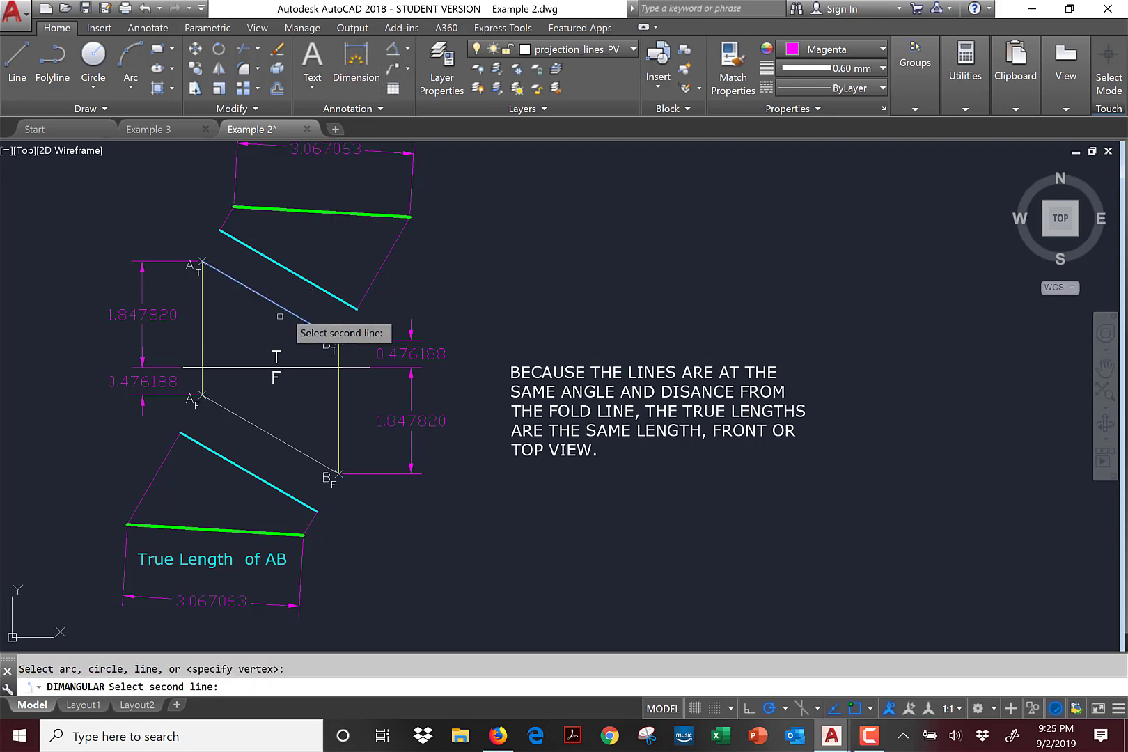
pyautogui.click(251, 367)
pyautogui.click(252, 363)
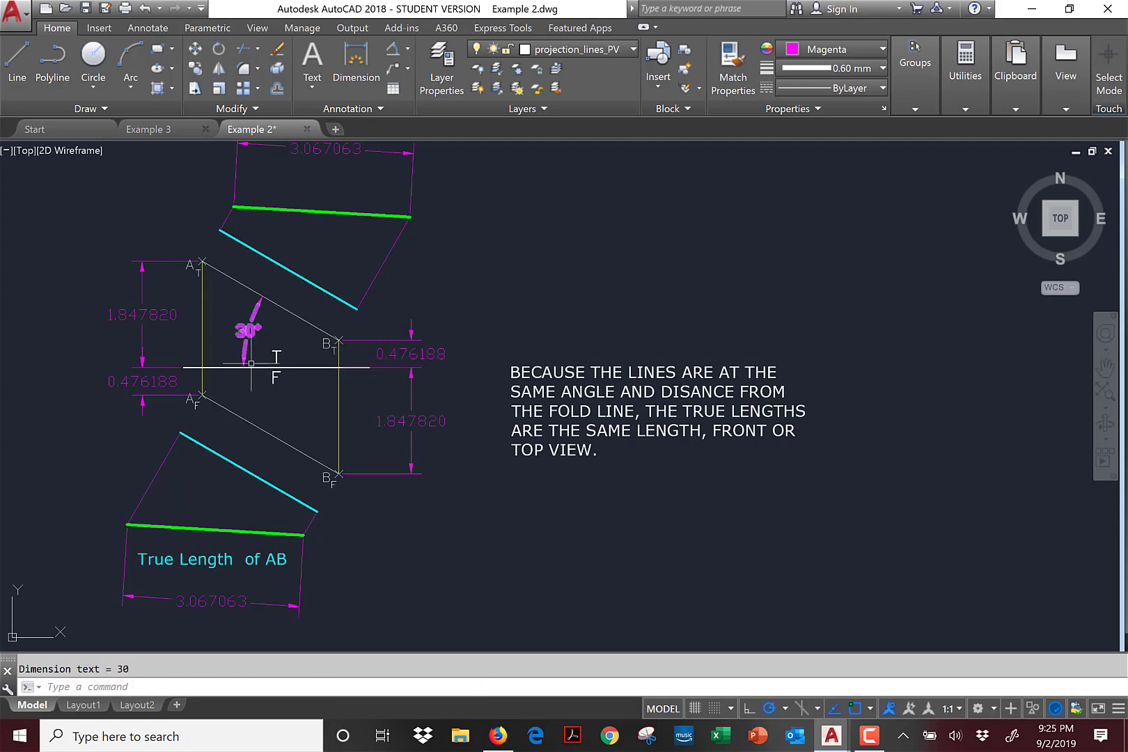
# Add an angular dimension between the T/F fold line and the front view of AB.
pyautogui.press('Return')
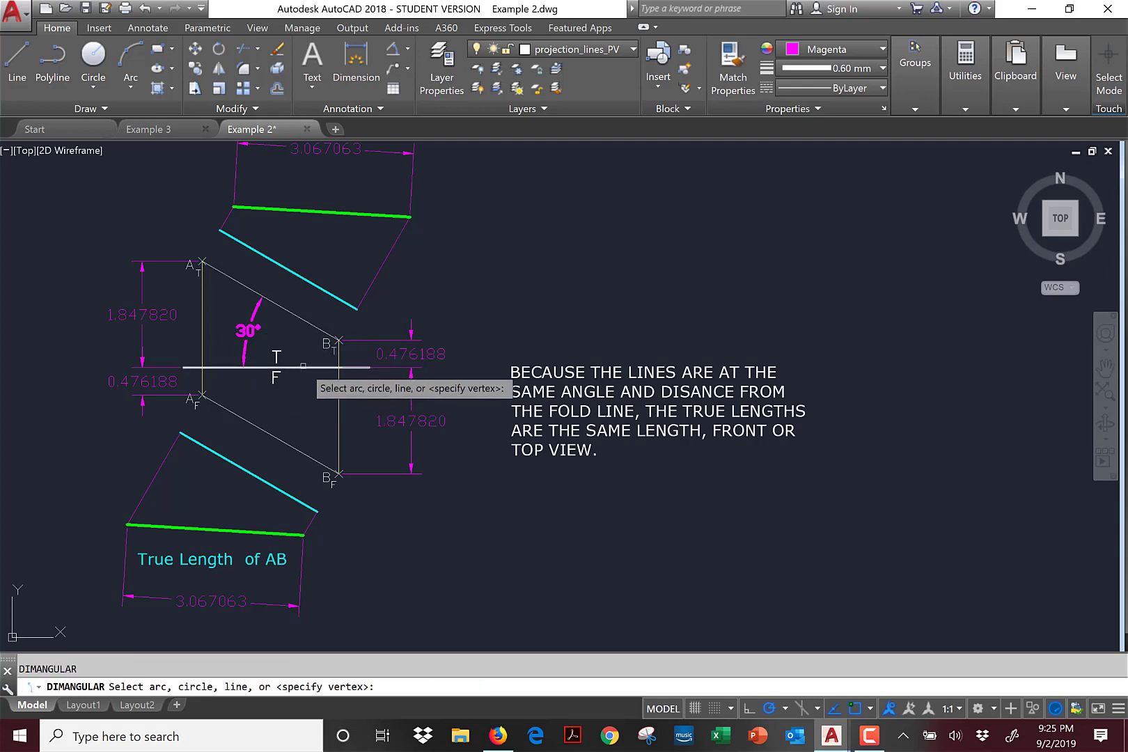
pyautogui.click(300, 367)
pyautogui.click(251, 420)
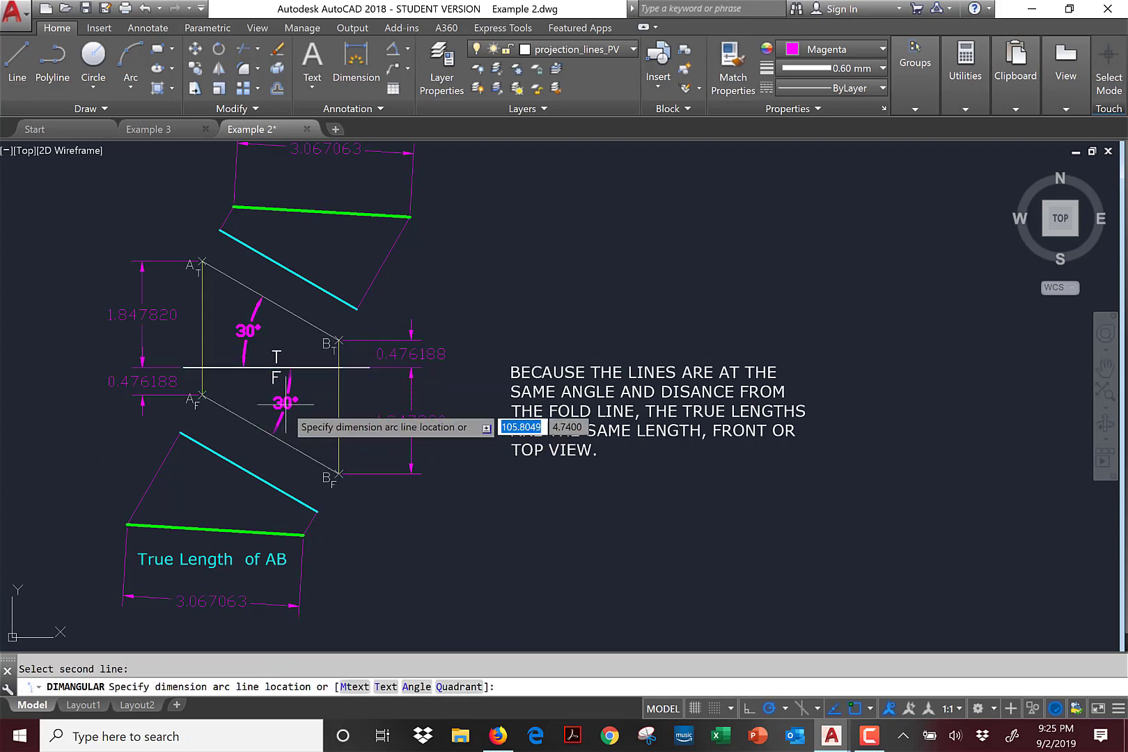
pyautogui.click(294, 404)
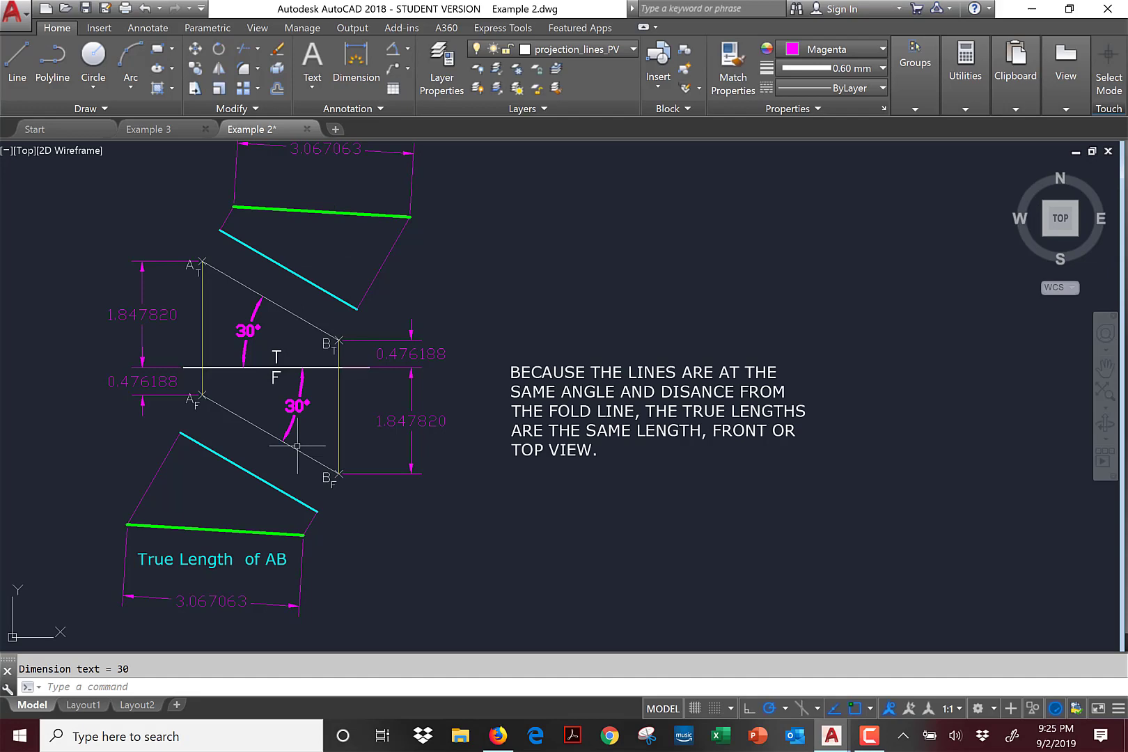
pyautogui.scroll(-2, 404, 430)
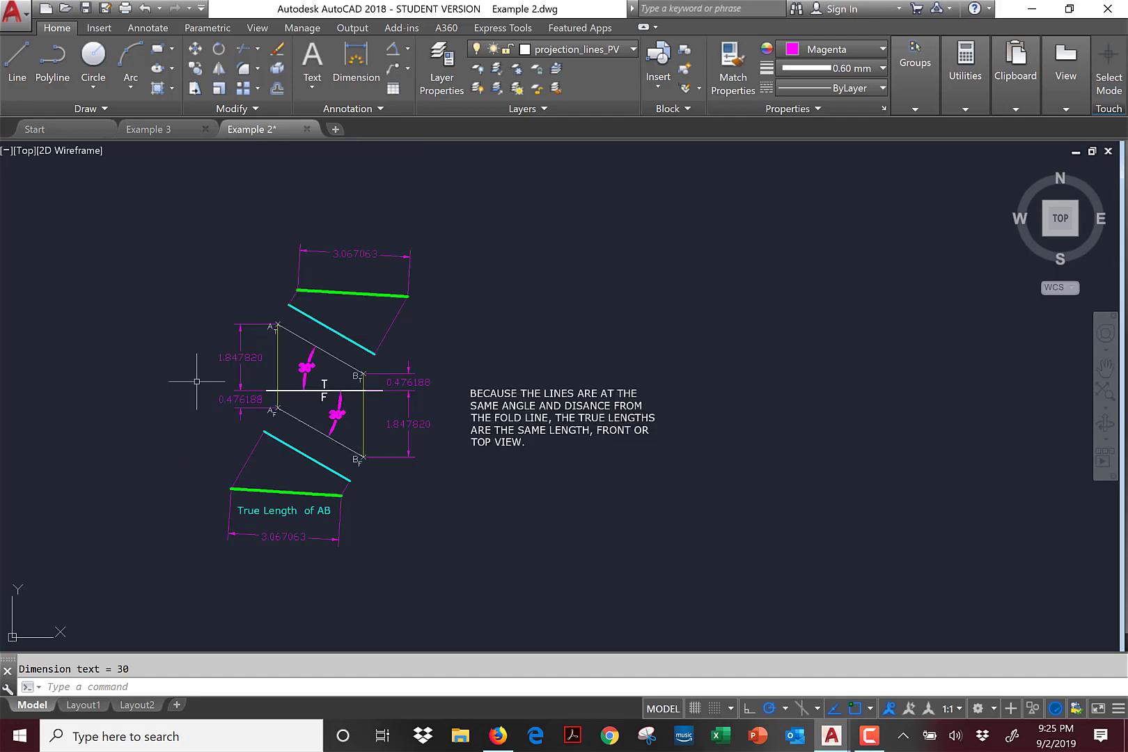
pyautogui.scroll(2, 193, 380)
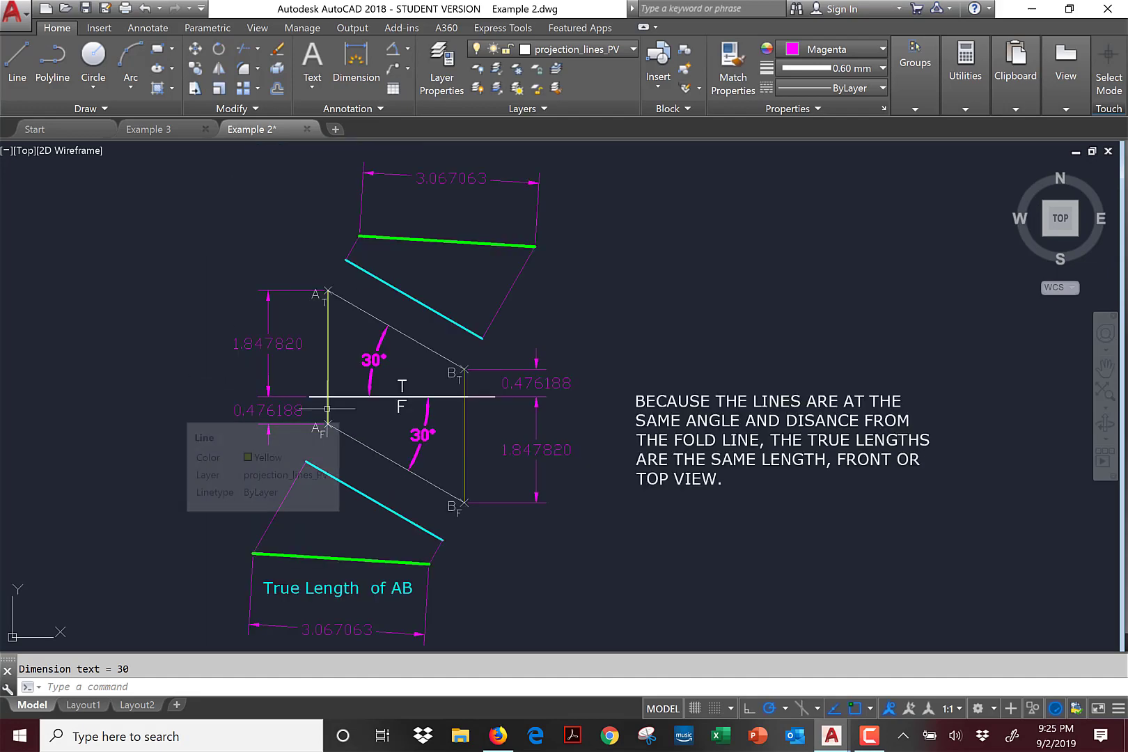